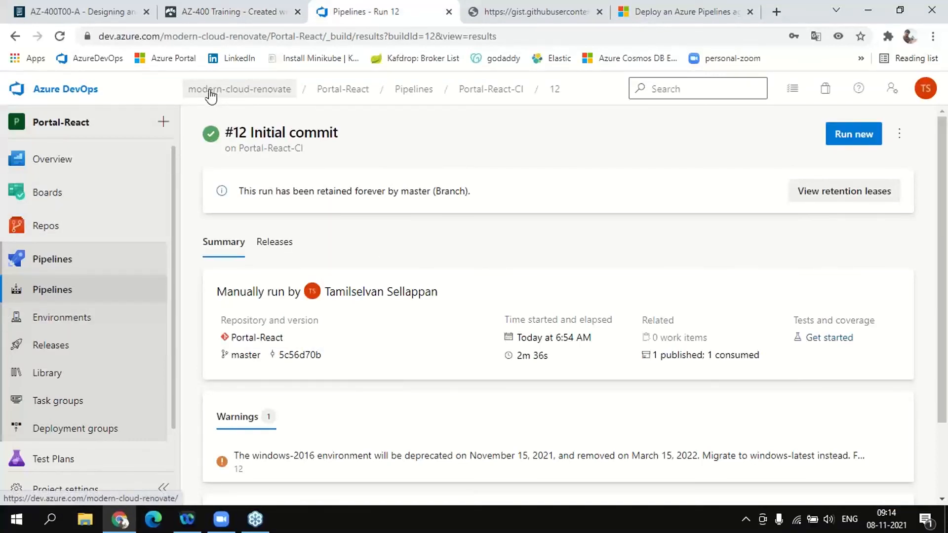
- Start a new build pipeline in the Portal-React project using the classic editor instead of YAML
click(334, 94)
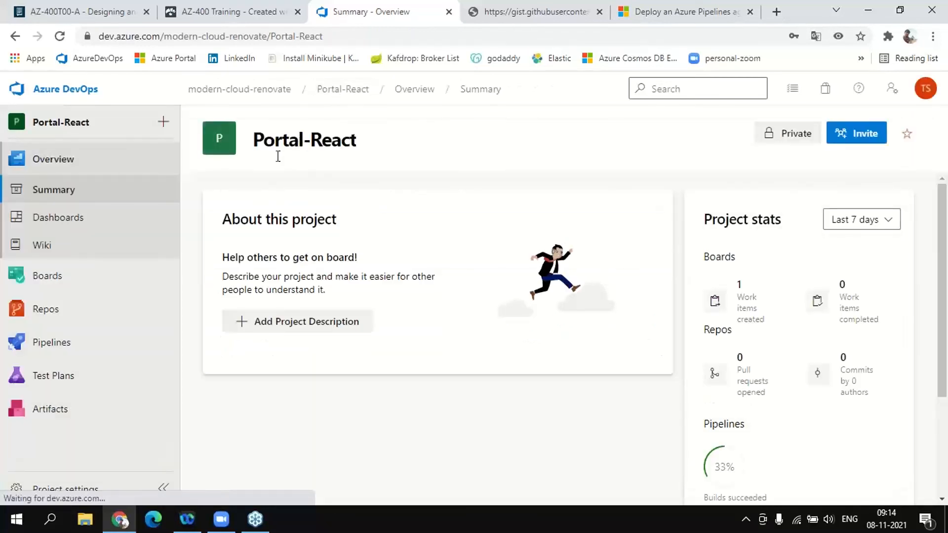
click(66, 343)
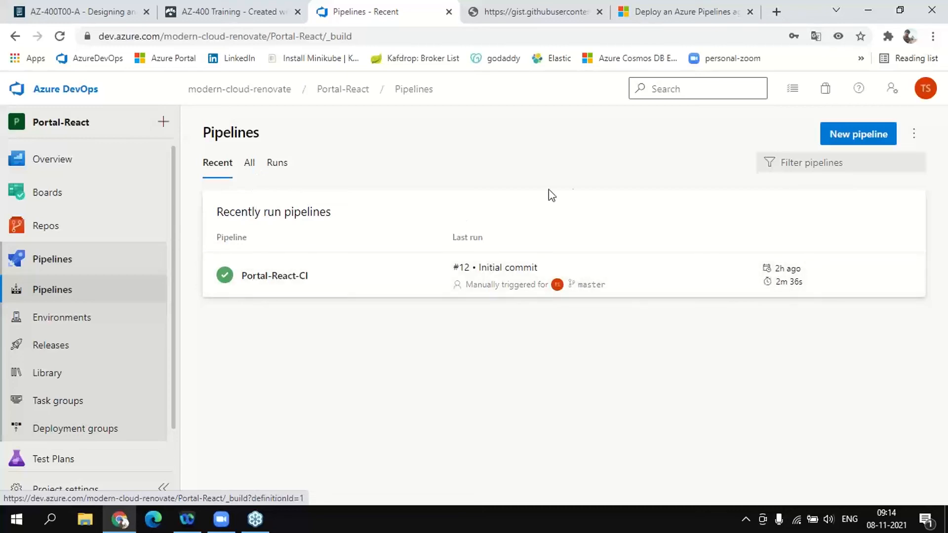
click(848, 140)
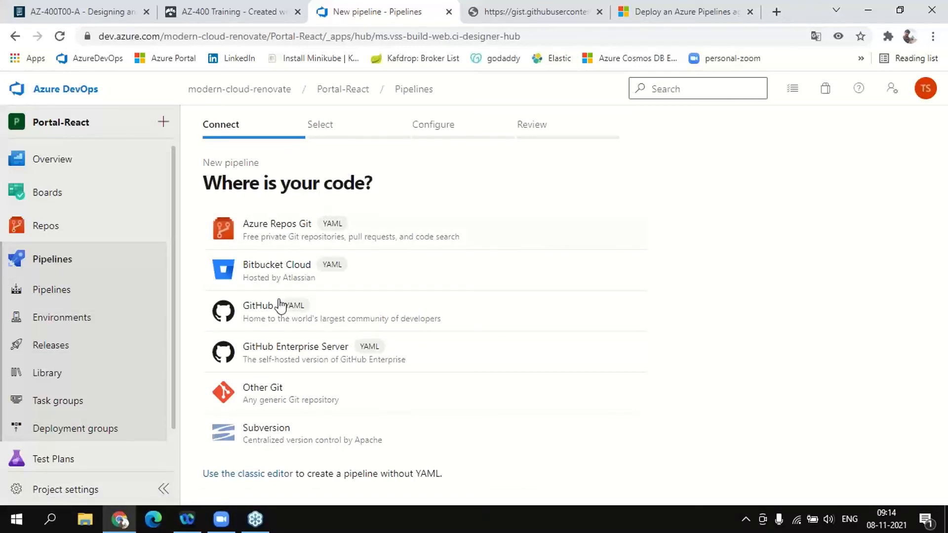
click(251, 475)
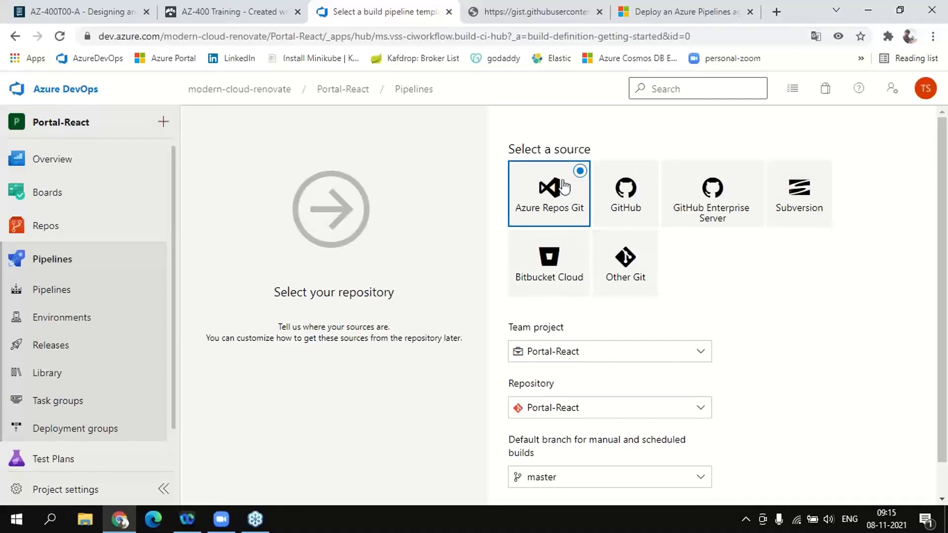
- Use Azure Repos Git as the source with the Portal-React project, Portal-React repository and master branch, and continue to the templates
click(586, 410)
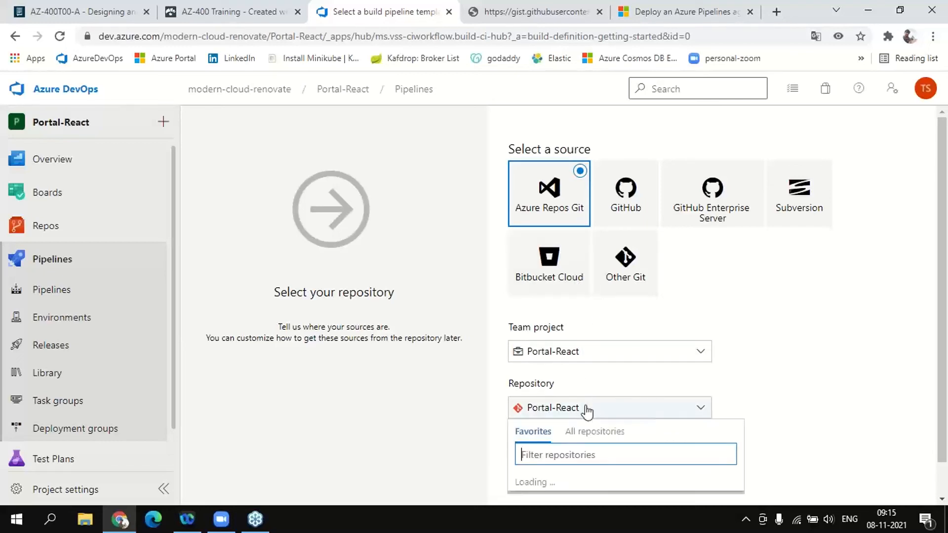
click(600, 390)
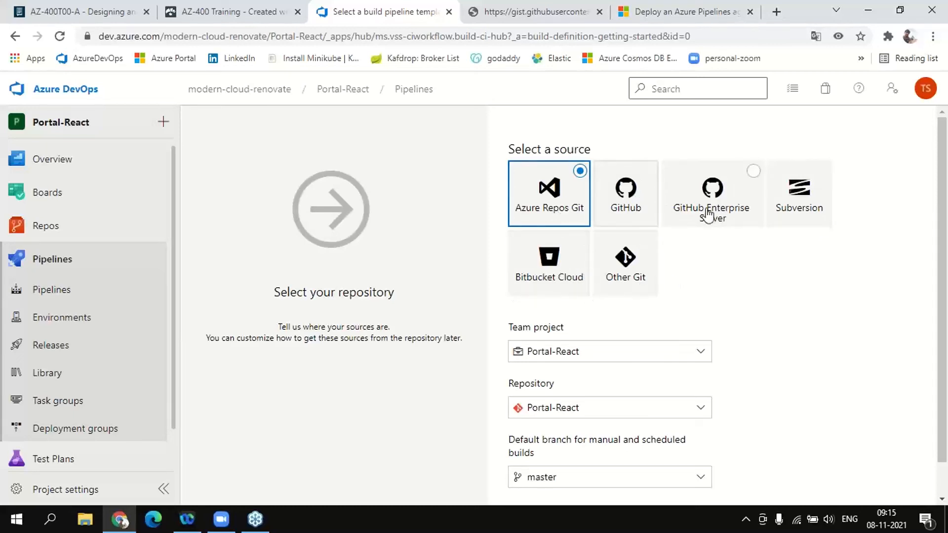
scroll(742, 272, down, 1)
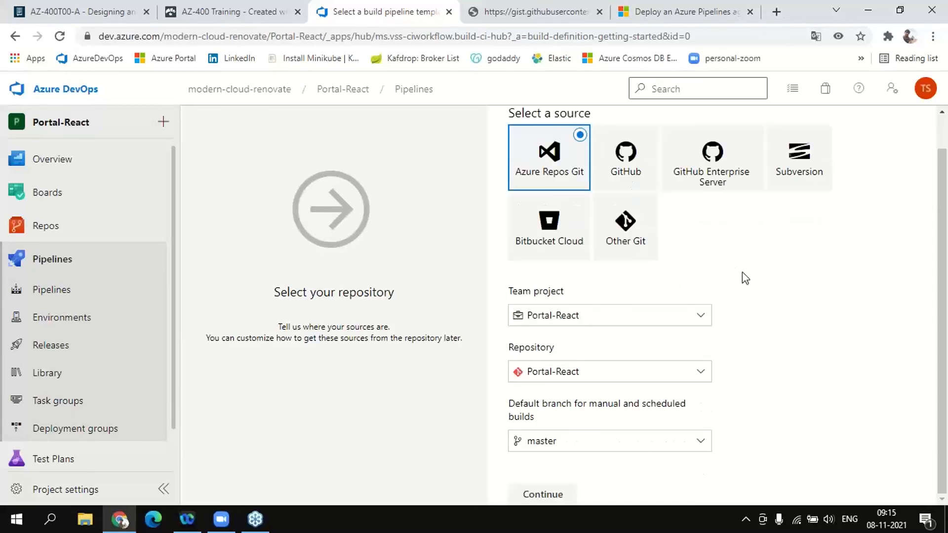
click(587, 321)
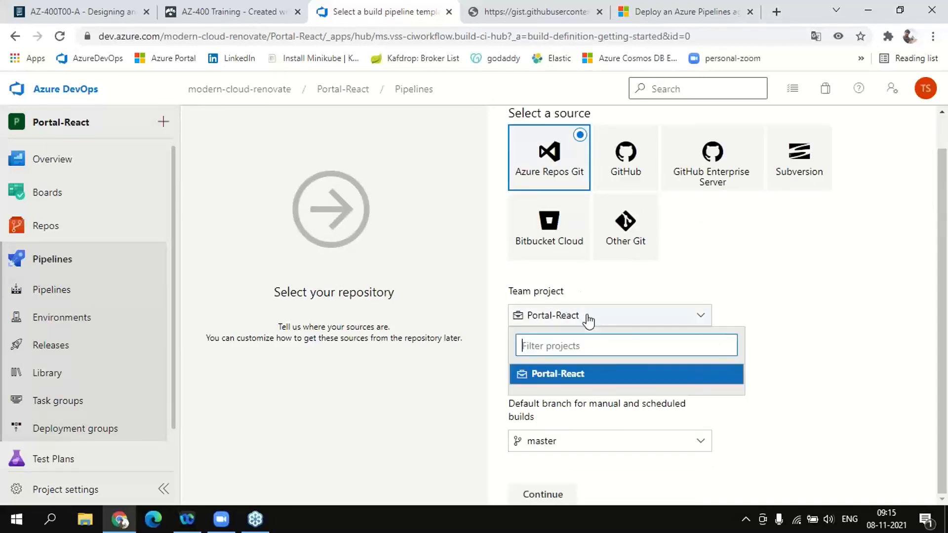
click(590, 380)
click(590, 380)
click(589, 381)
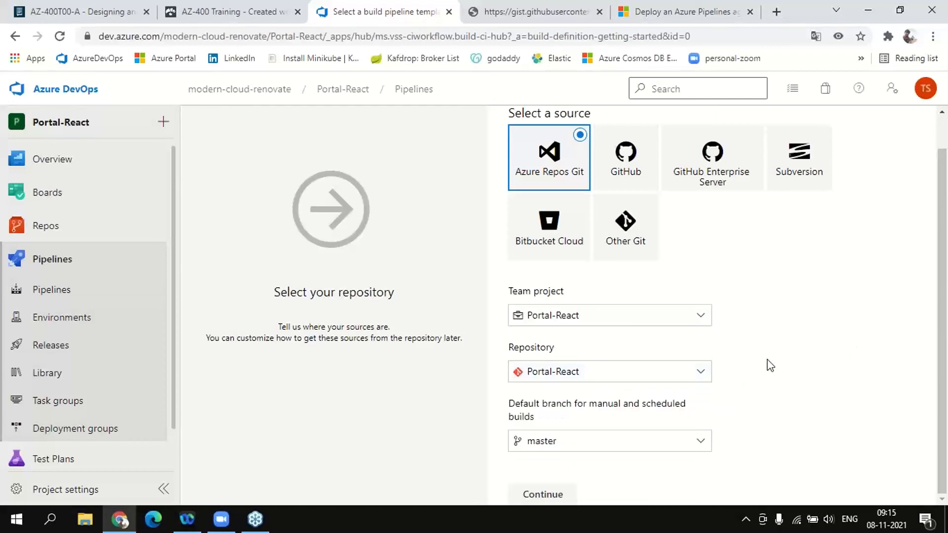
click(612, 443)
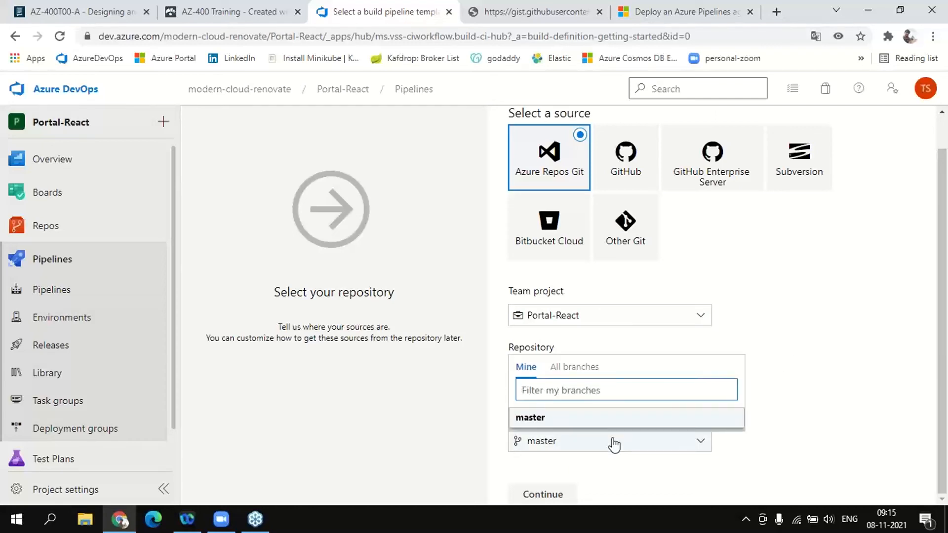
click(823, 350)
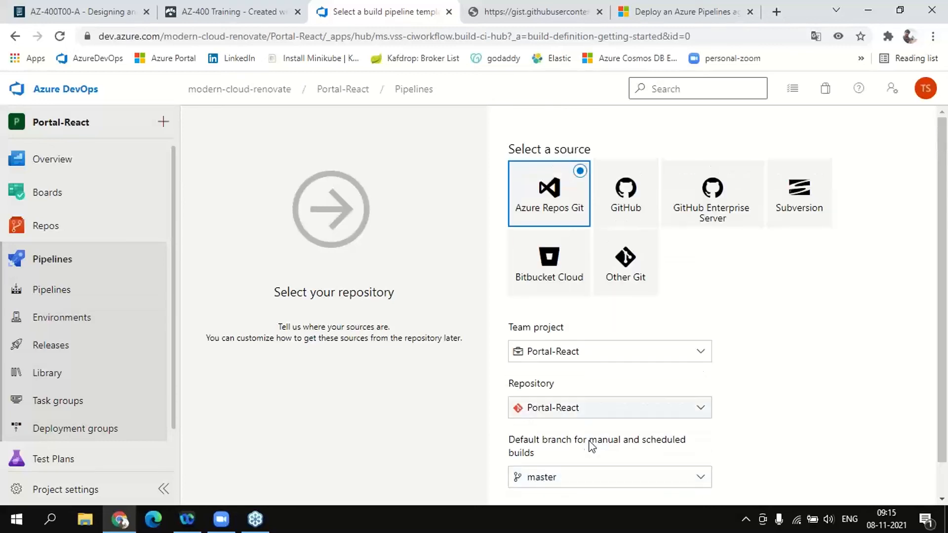
click(553, 491)
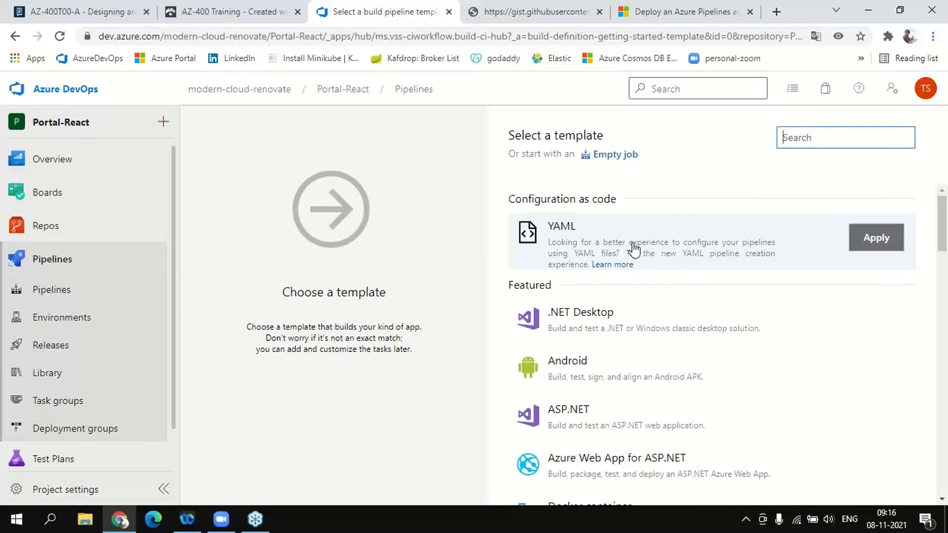
- Look through the build pipeline templates and start with an empty job
scroll(652, 344, down, 8)
scroll(653, 344, up, 8)
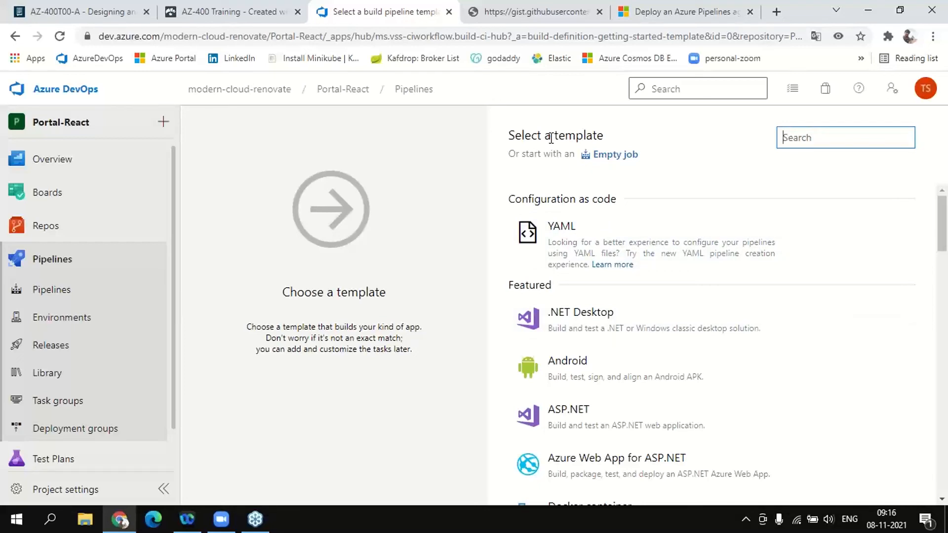
drag(511, 134, 599, 134)
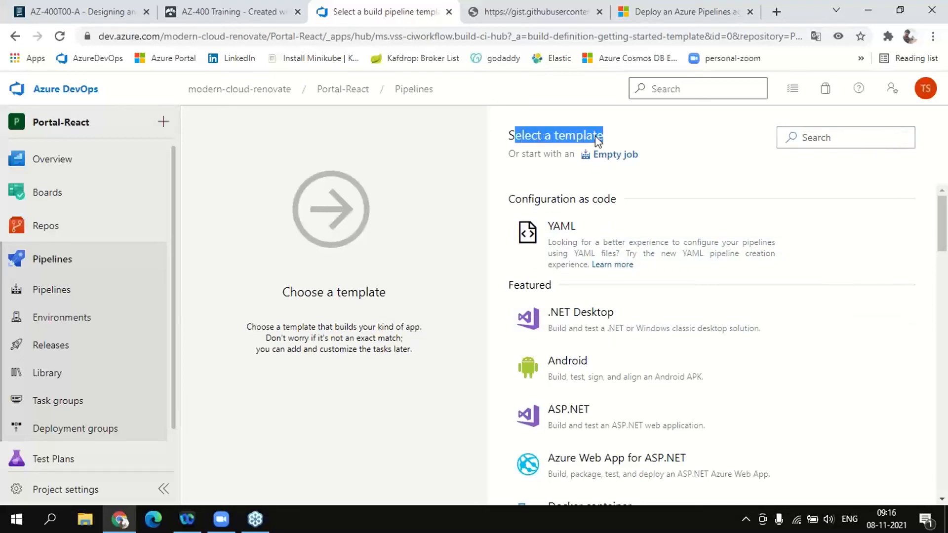
click(615, 154)
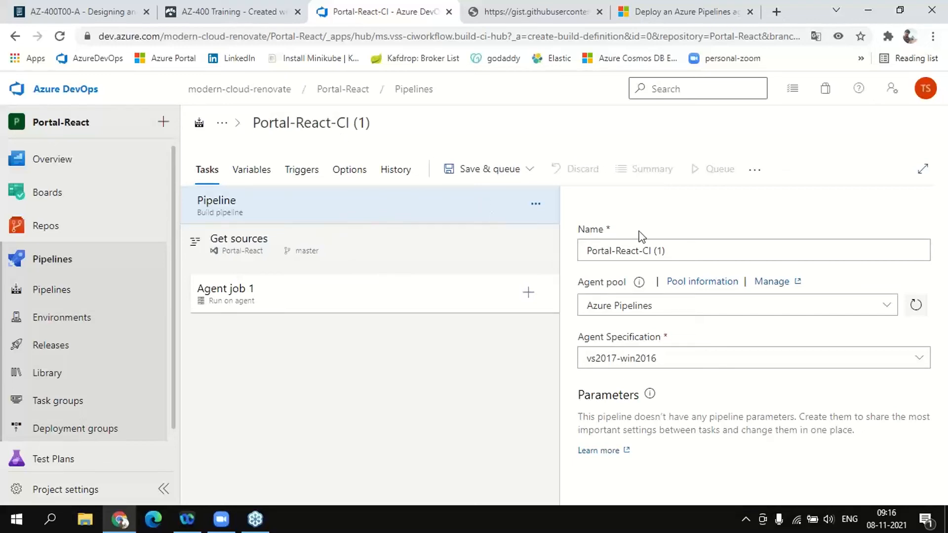
- Rename the new pipeline to Build
click(691, 249)
drag(691, 248, 570, 252)
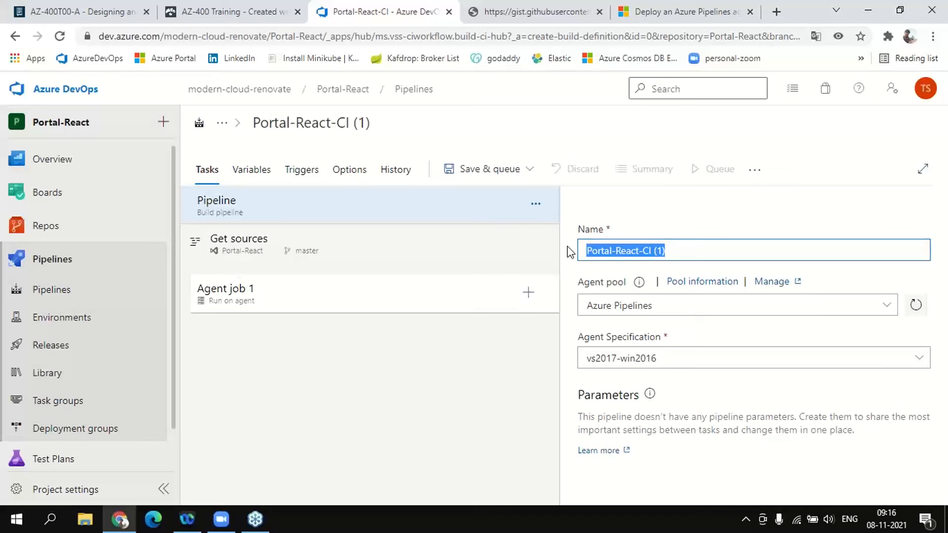
text(Build)
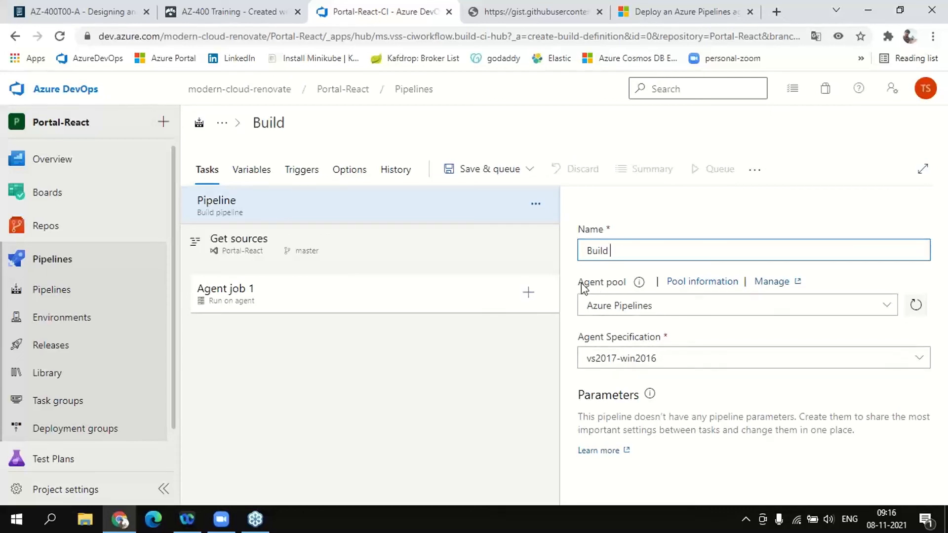
- Review the hosted agent images and choose vs2017-win2016 as the pipeline's agent specification
click(728, 366)
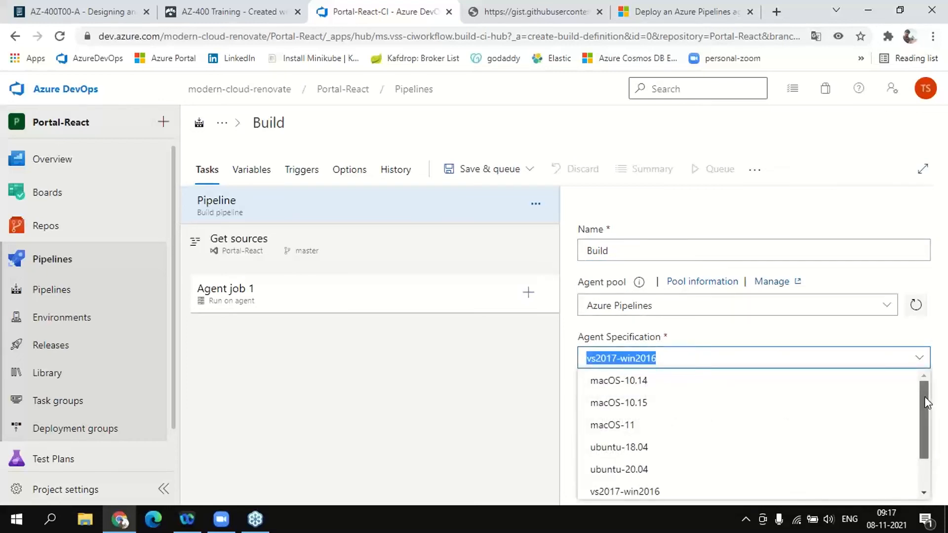
scroll(921, 439, down, 2)
scroll(919, 414, up, 2)
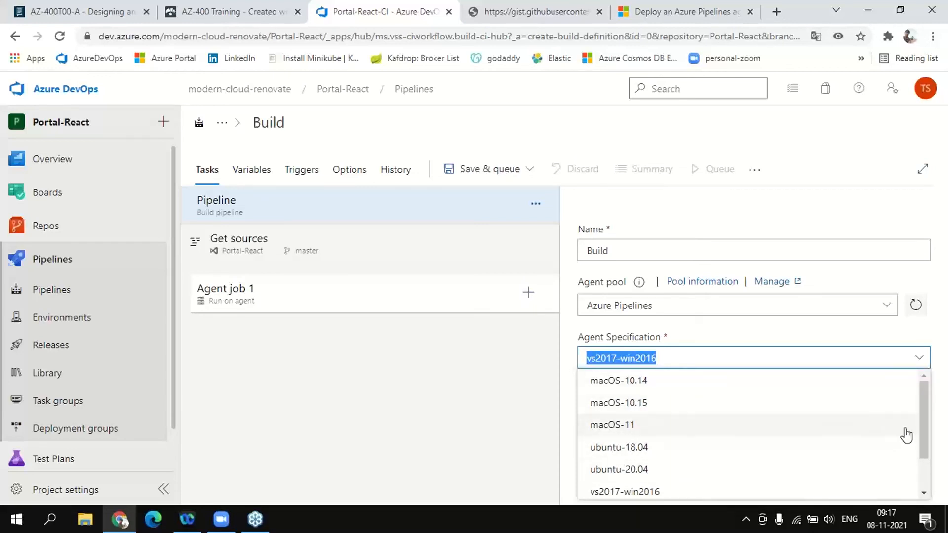
drag(922, 410, 923, 455)
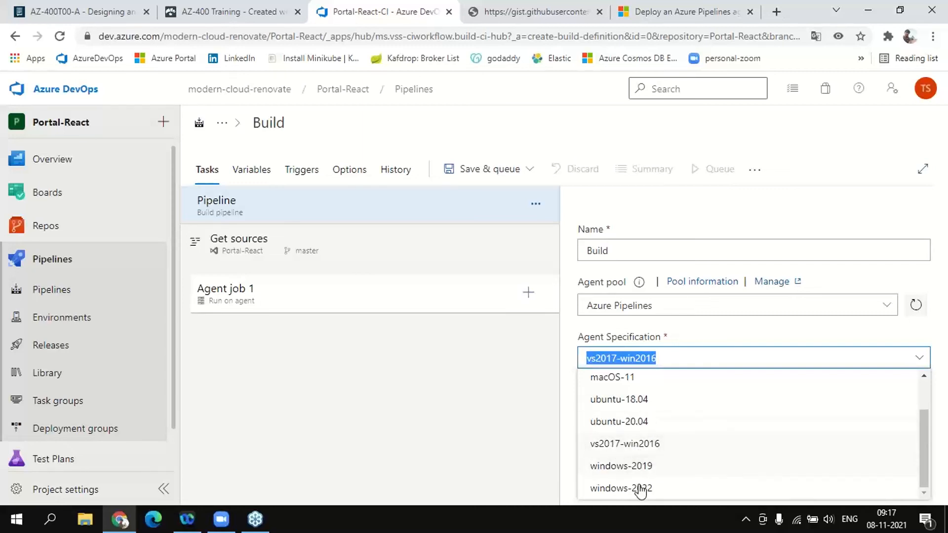
scroll(645, 422, up, 1)
scroll(645, 425, down, 1)
click(635, 447)
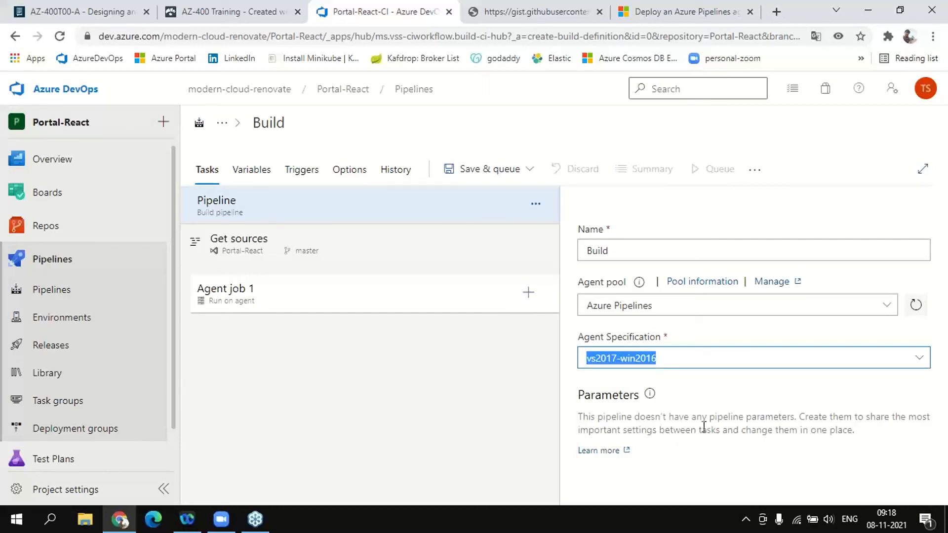
- Check the pipeline's source settings, rename Agent job 1 to Build and review the job's remaining options
click(291, 300)
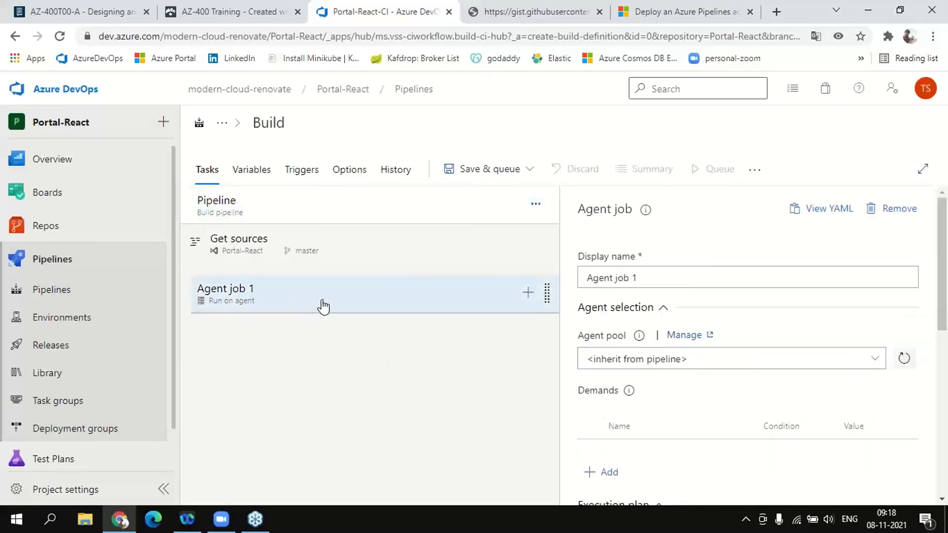
click(249, 250)
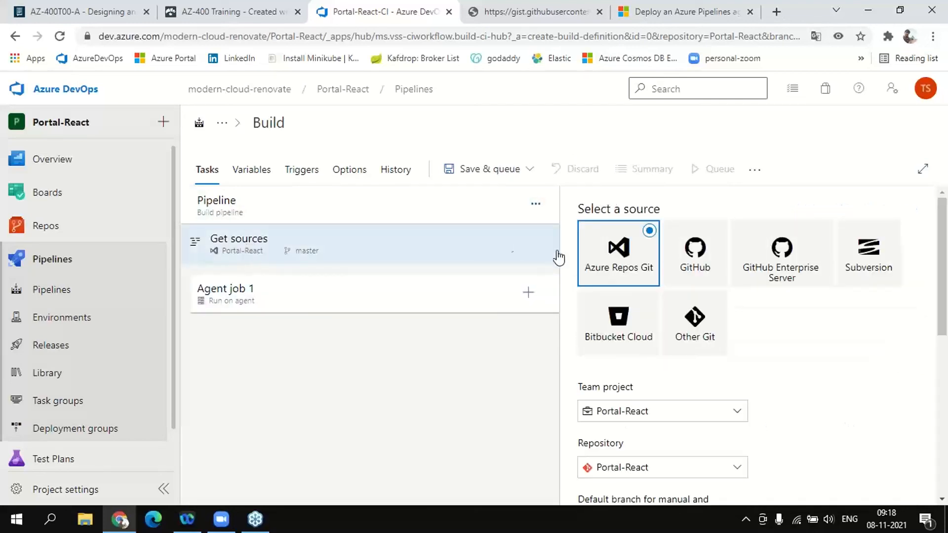
click(248, 300)
triple_click(640, 278)
text(Build)
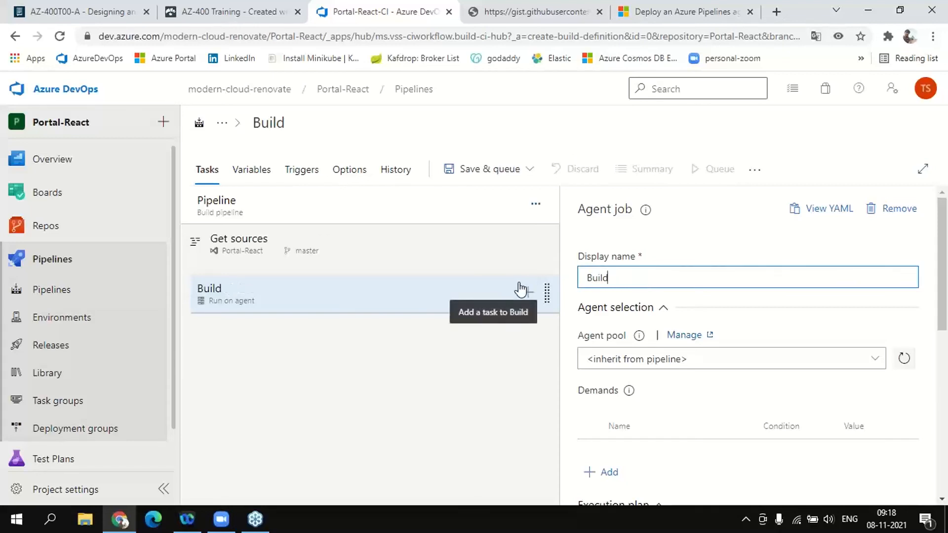
scroll(768, 334, down, 8)
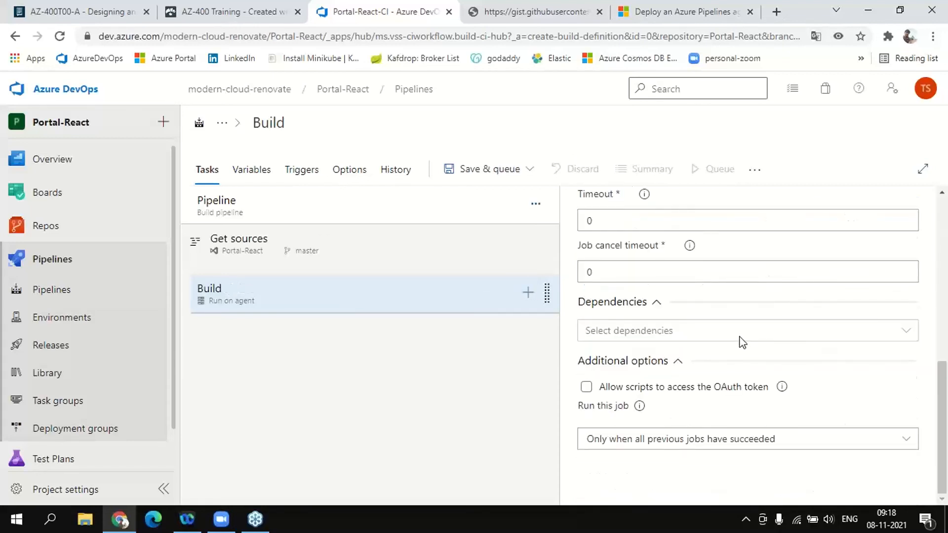
- Search the tasks available for the Build job for npm, dotnet and MS Build
click(530, 296)
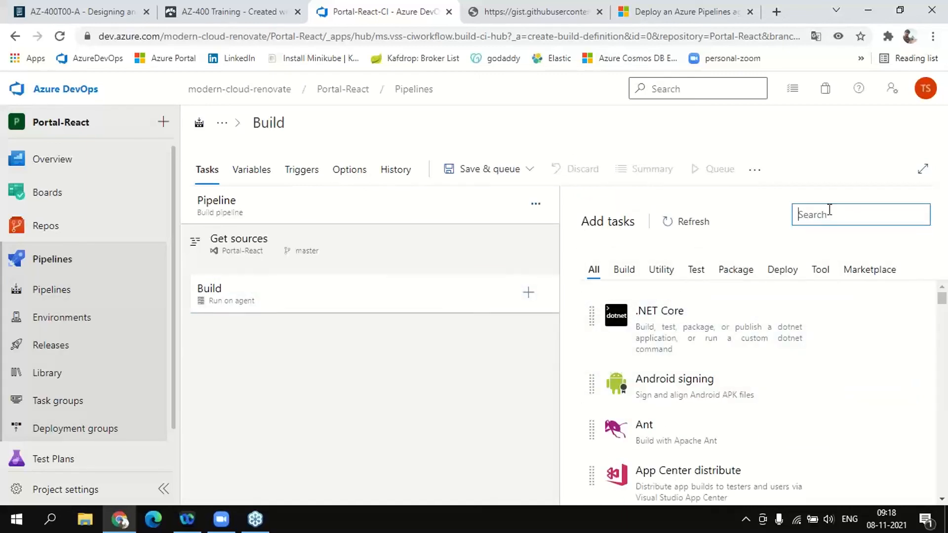
text(n)
text(pm)
text(dot)
text(net)
mouse_move(658, 304)
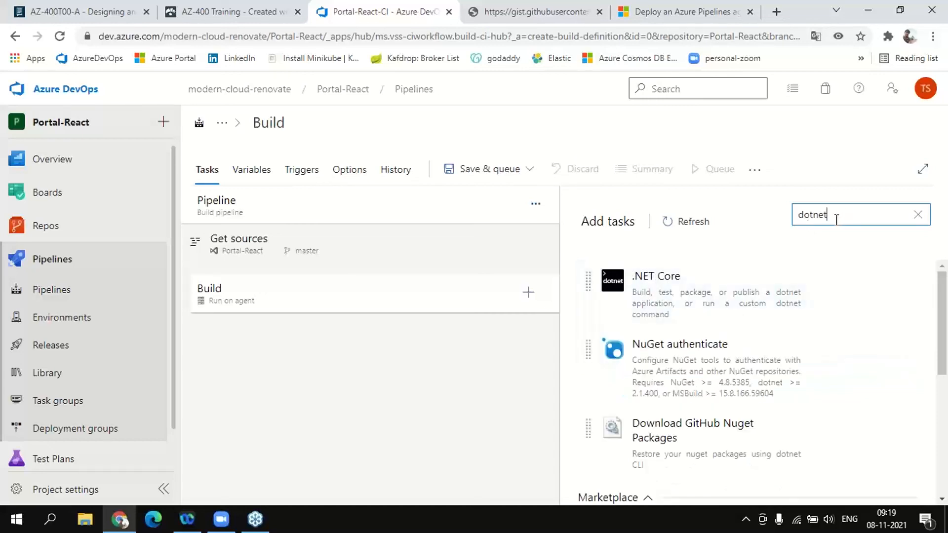
drag(837, 217, 778, 225)
text(MS Build)
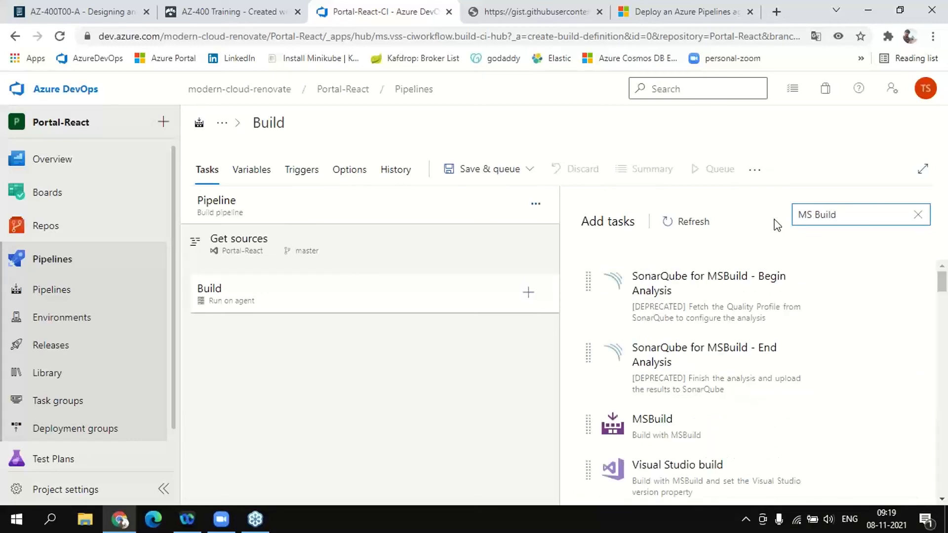
mouse_move(668, 461)
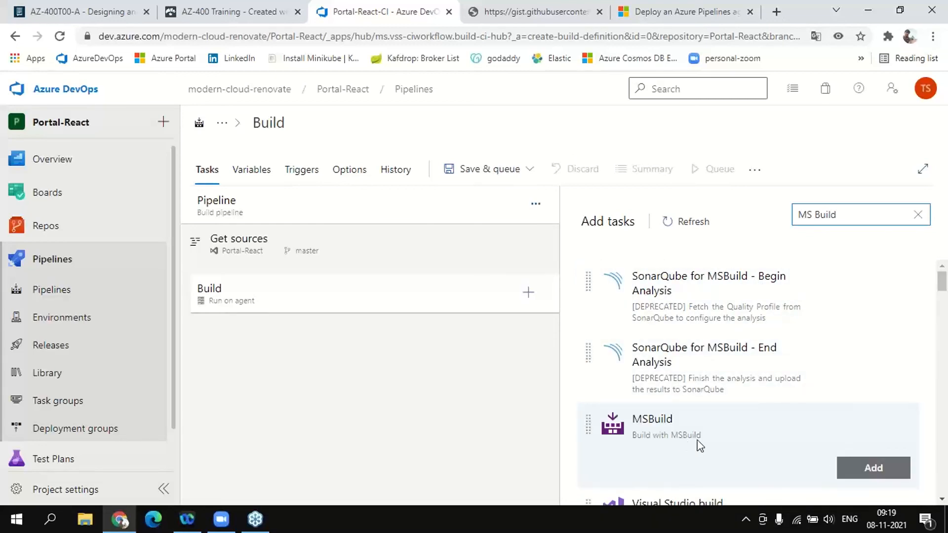
scroll(690, 444, down, 1)
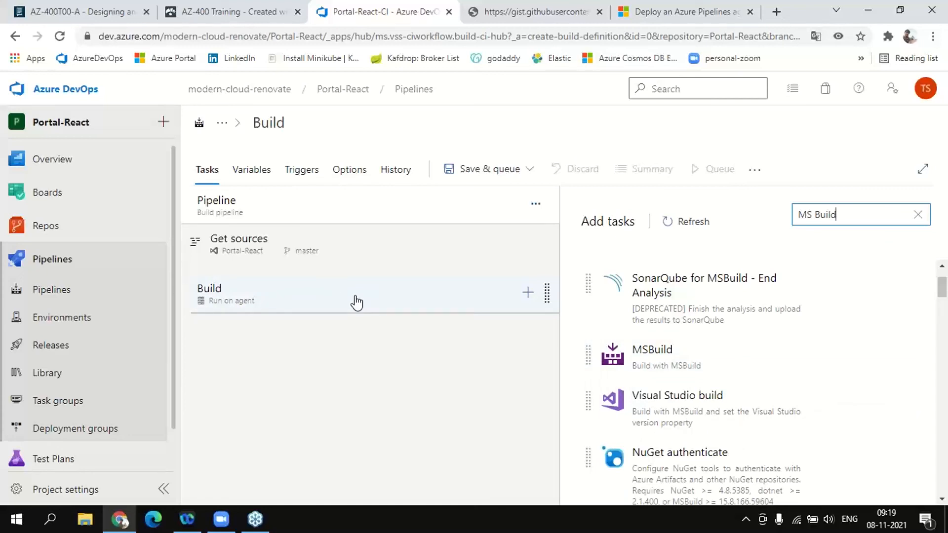
- Find the npm task by Microsoft Corporation and add it to the Build job
drag(844, 214, 784, 220)
text(npm)
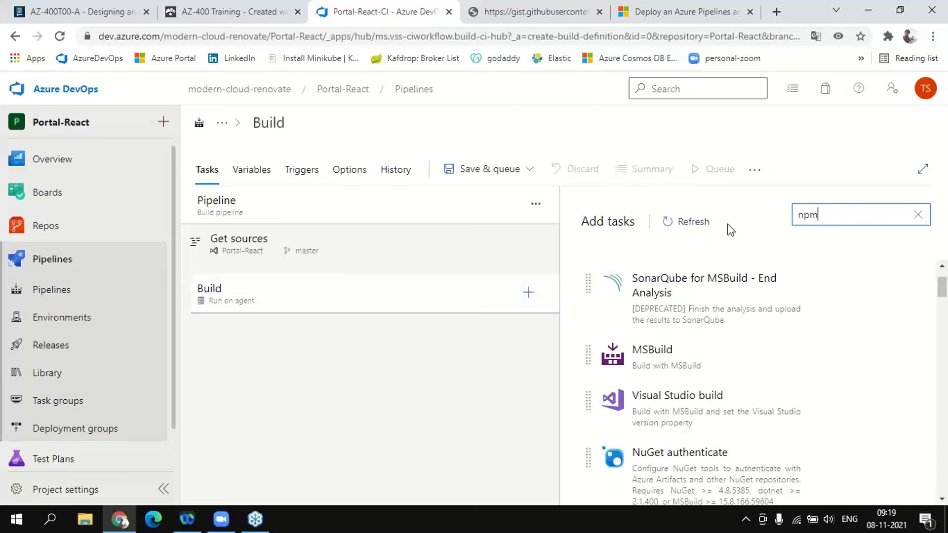
scroll(706, 321, down, 6)
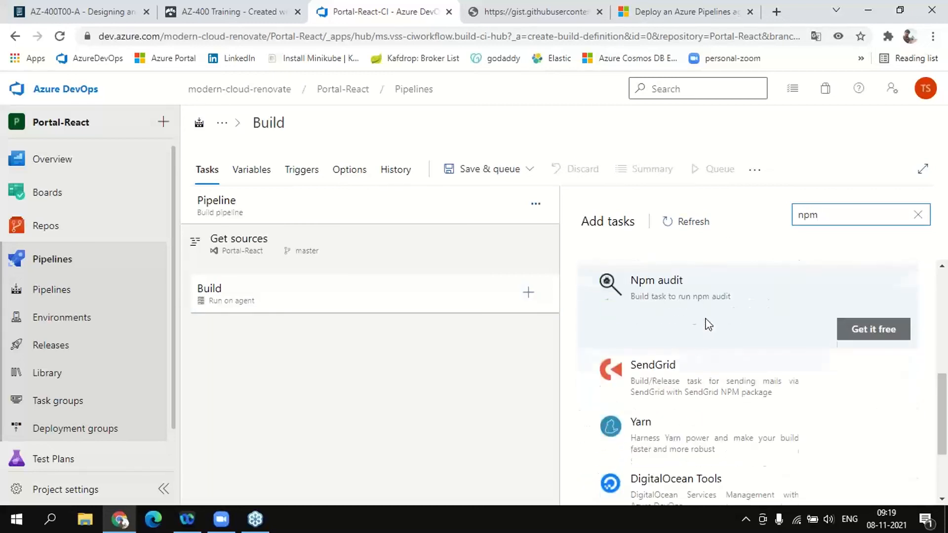
scroll(706, 322, up, 6)
click(689, 304)
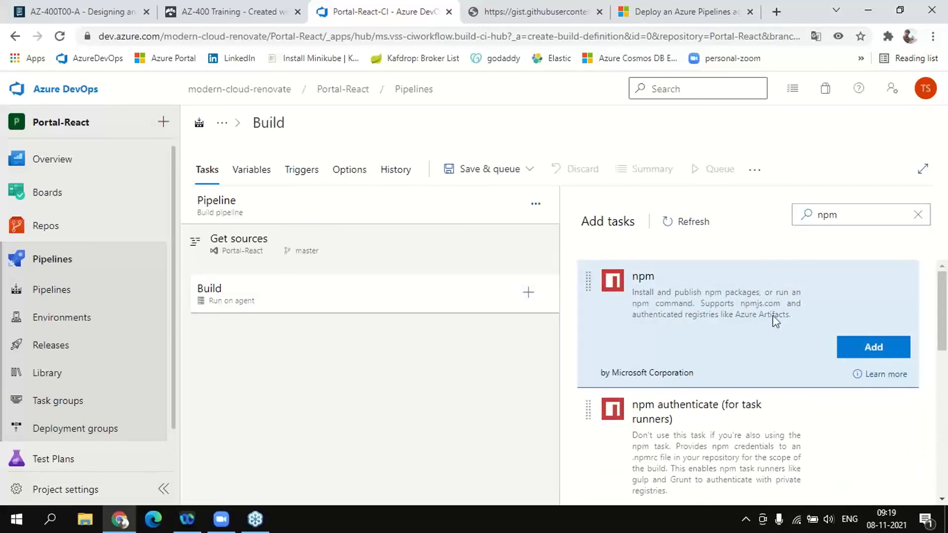
click(866, 347)
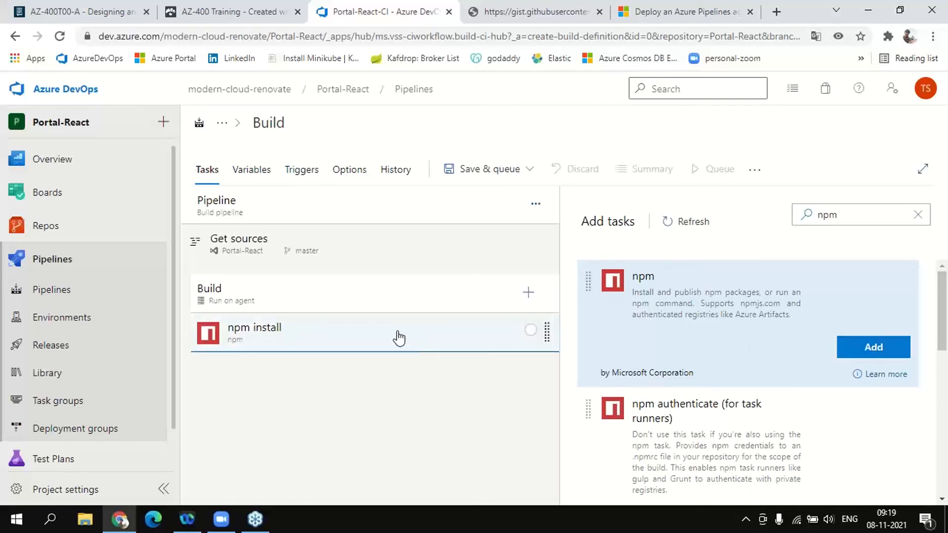
- Open the npm install task's settings and review the commands it offers
click(402, 336)
click(653, 364)
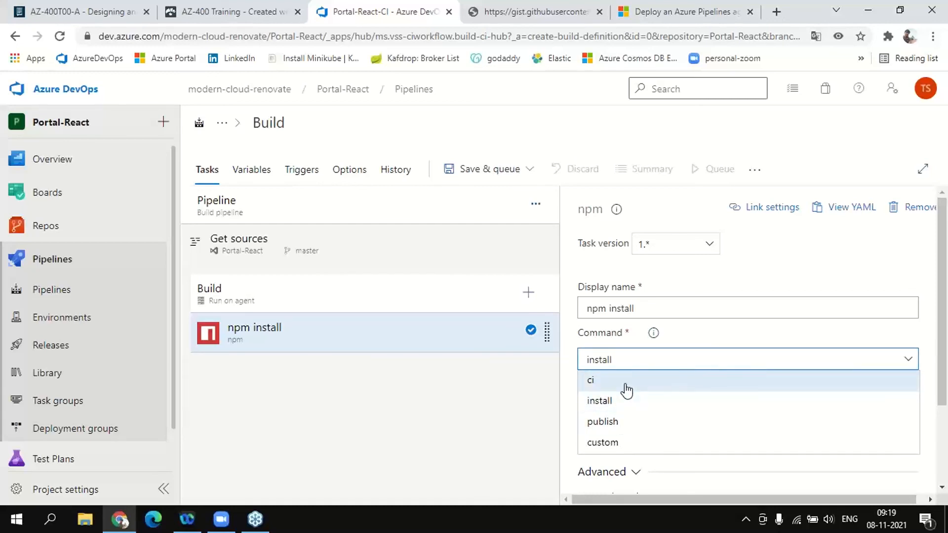
click(450, 412)
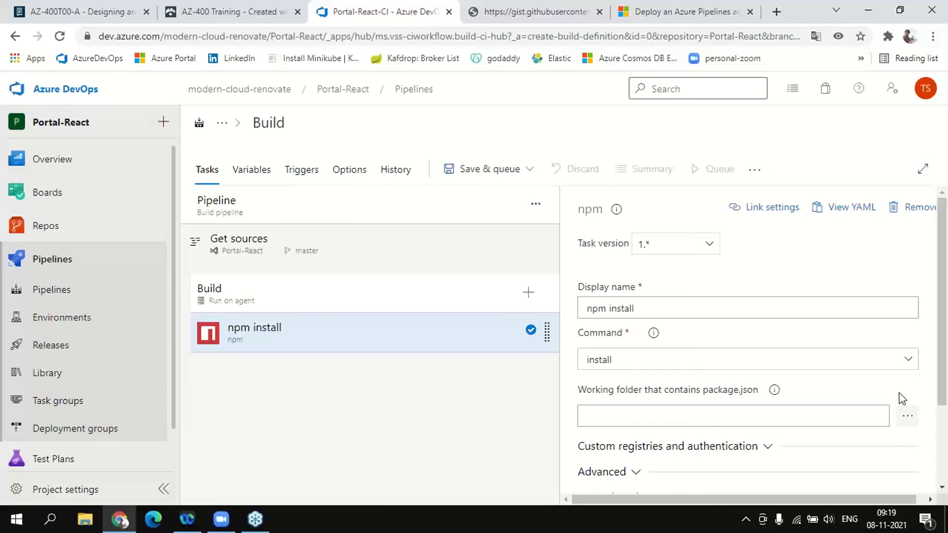
- Add a pipeline variable named env with the value dev
click(250, 176)
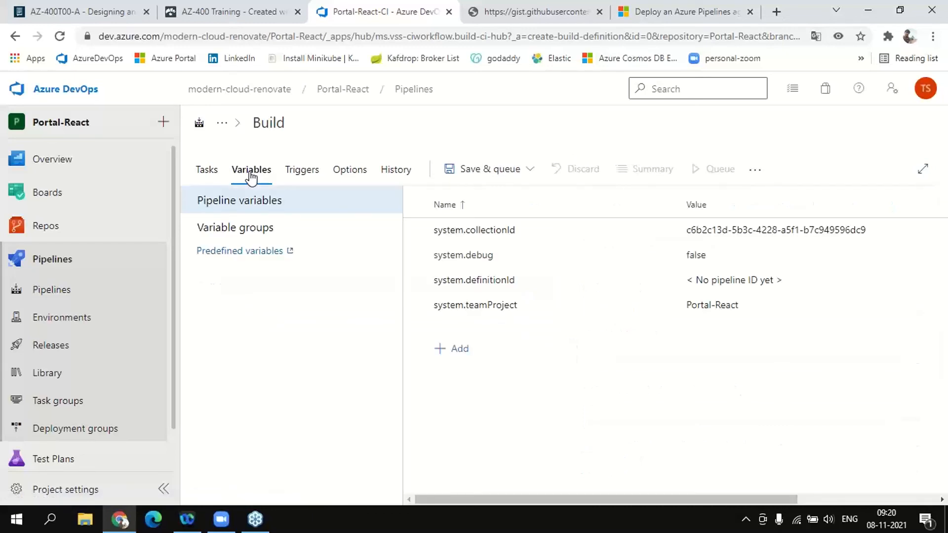
click(457, 352)
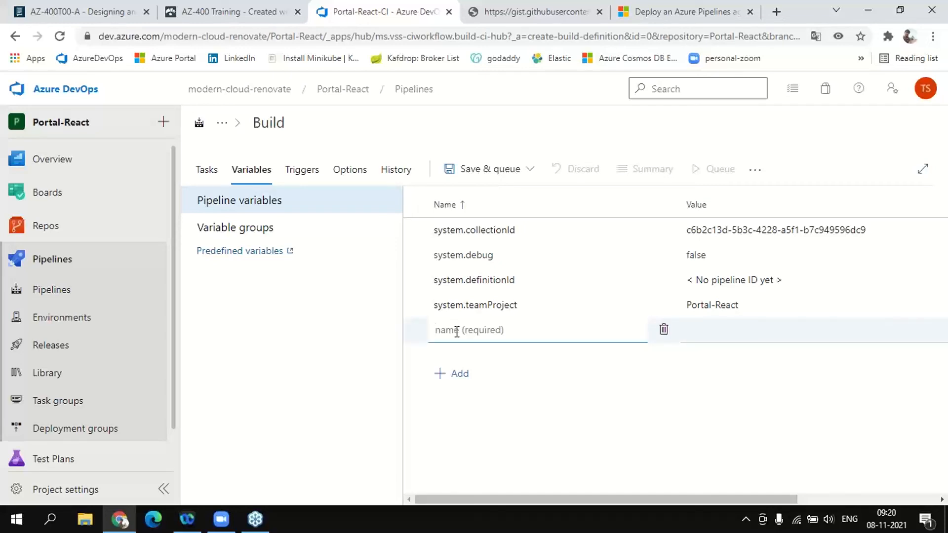
text(env)
click(758, 331)
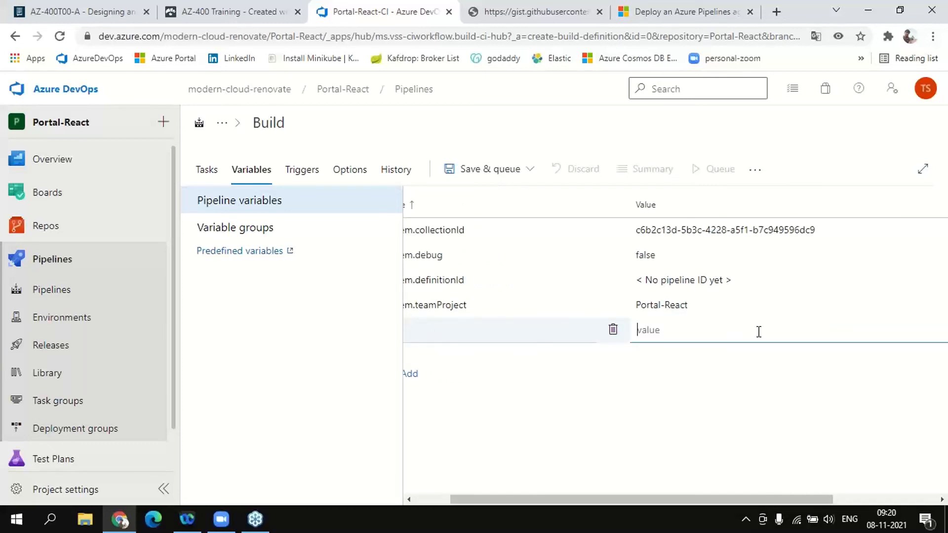
text(dev)
drag(514, 499, 479, 497)
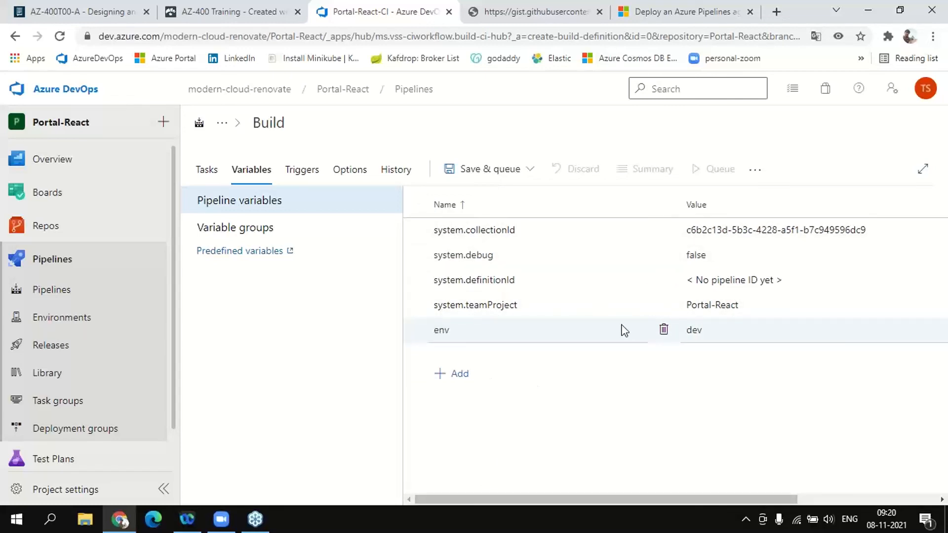
- Add a scheduled trigger that builds Monday through Sunday at 05h 00m
click(297, 179)
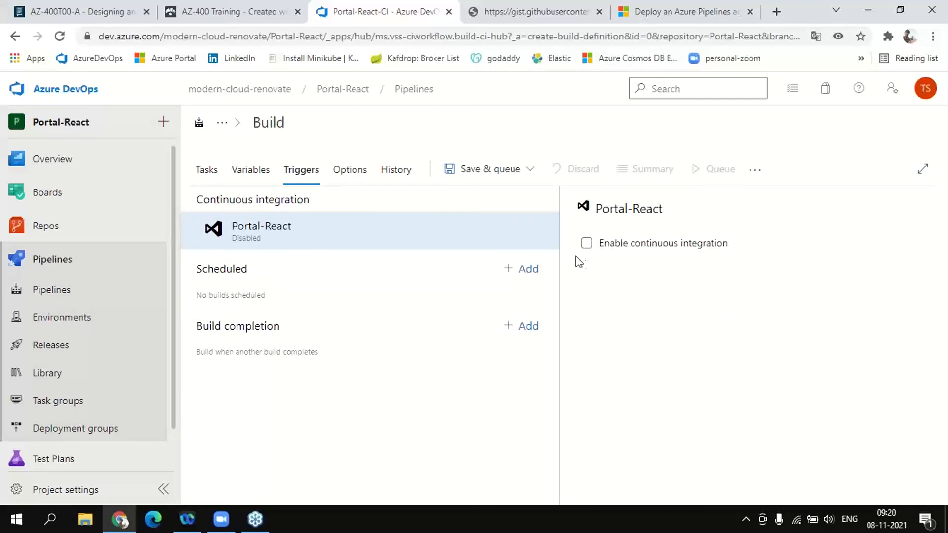
click(527, 271)
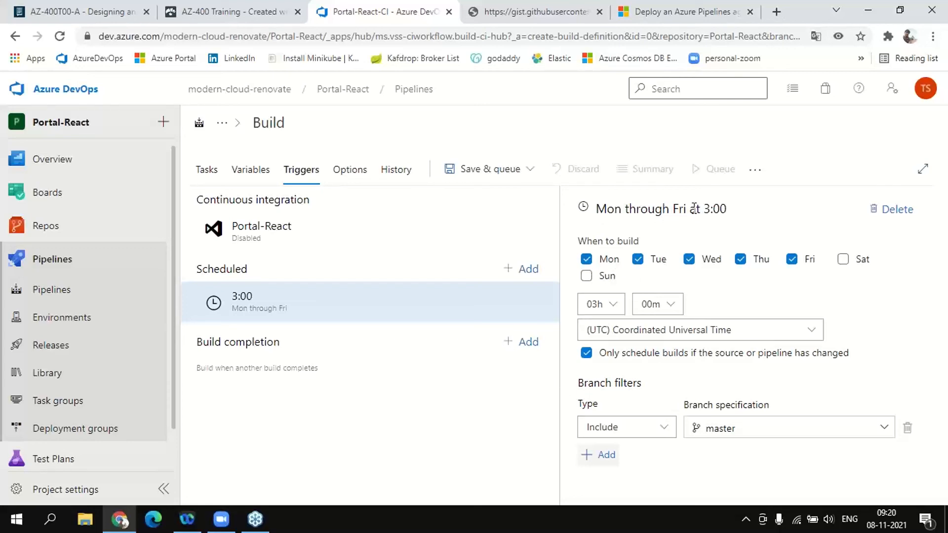
drag(690, 209, 738, 213)
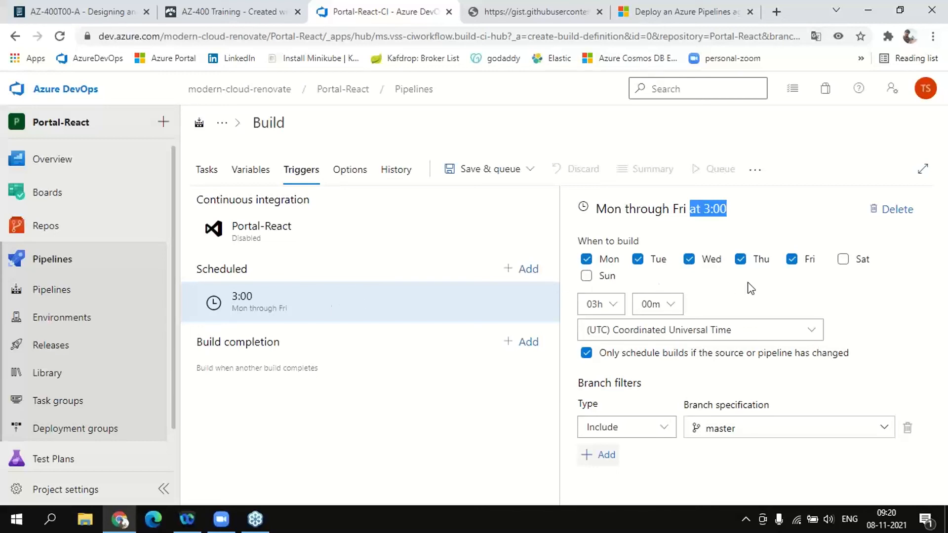
click(844, 260)
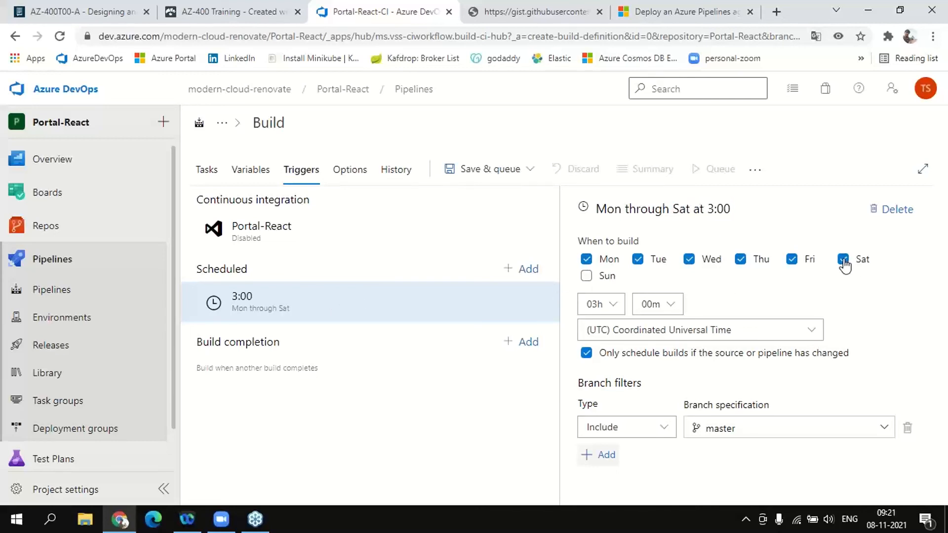
click(599, 275)
click(610, 304)
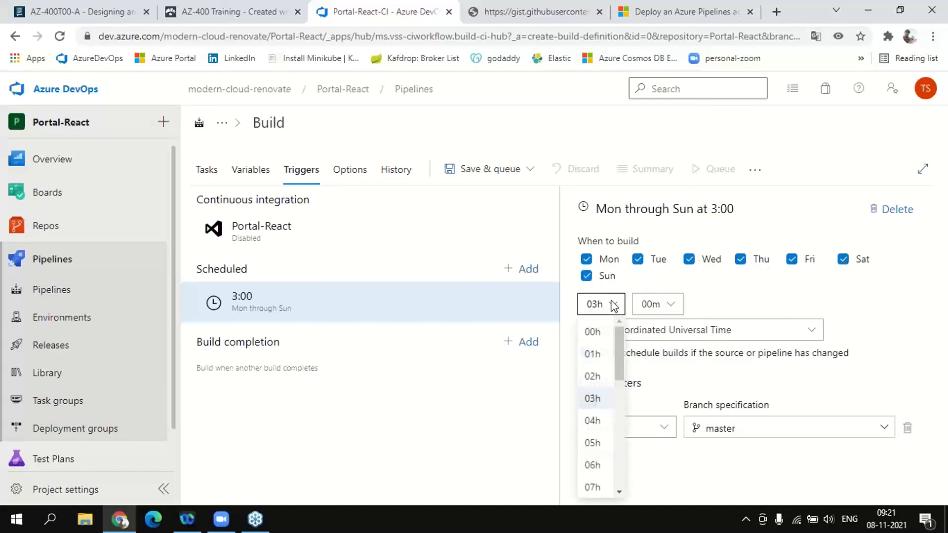
click(590, 436)
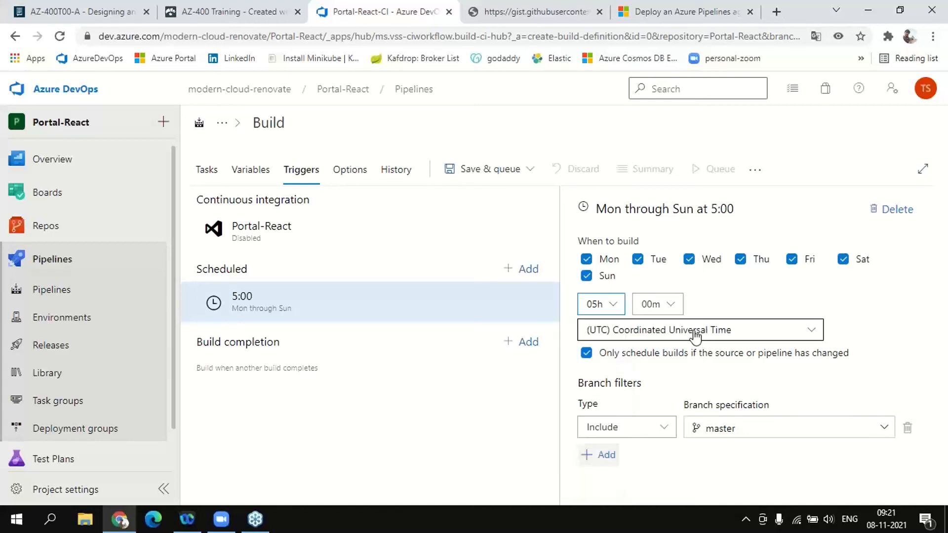
- Review the time zones available for the schedule and the branches offered for its branch filter
click(714, 332)
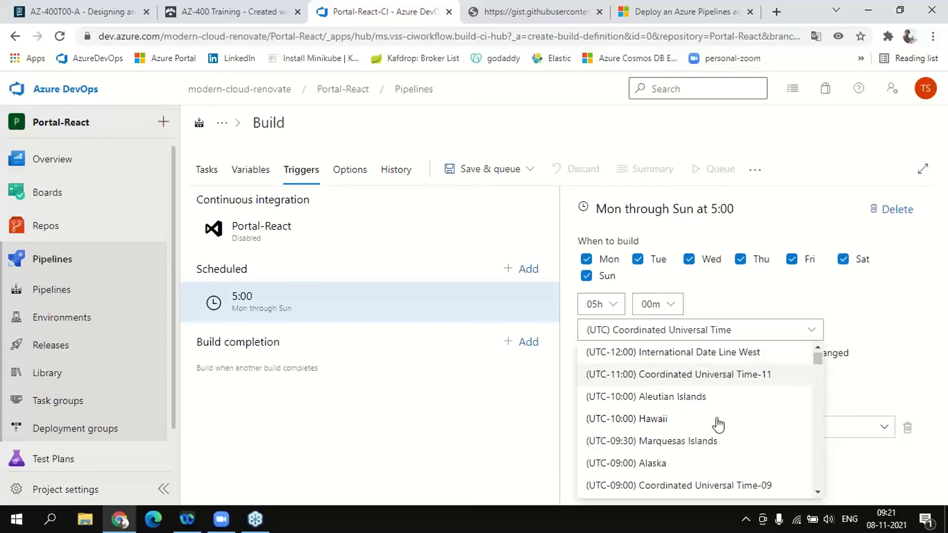
scroll(706, 397, down, 2)
scroll(706, 397, down, 20)
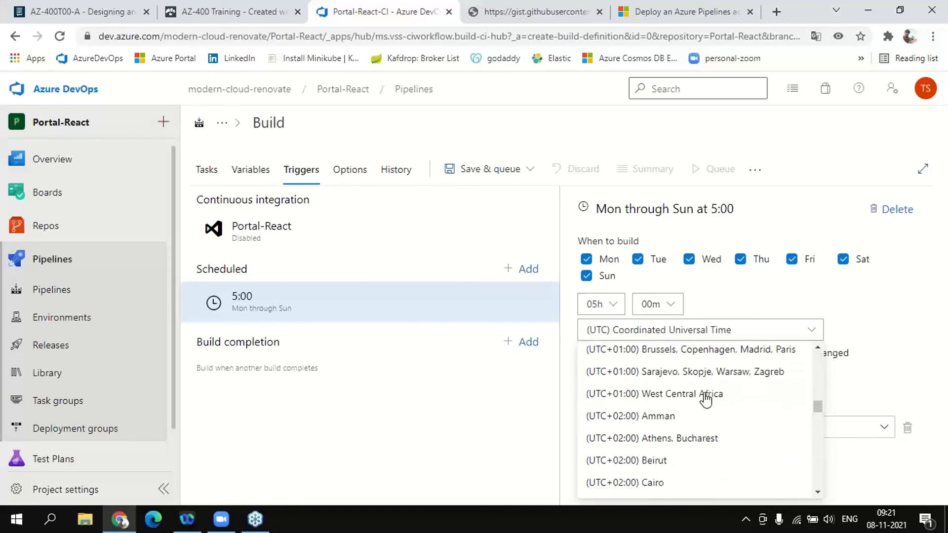
scroll(707, 401, up, 12)
scroll(707, 401, up, 5)
click(804, 328)
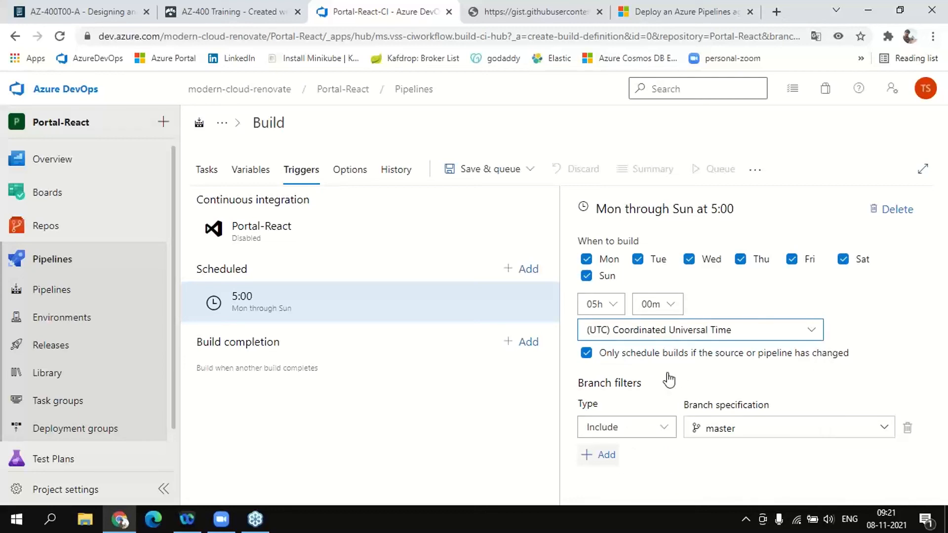
drag(642, 384, 567, 383)
click(656, 392)
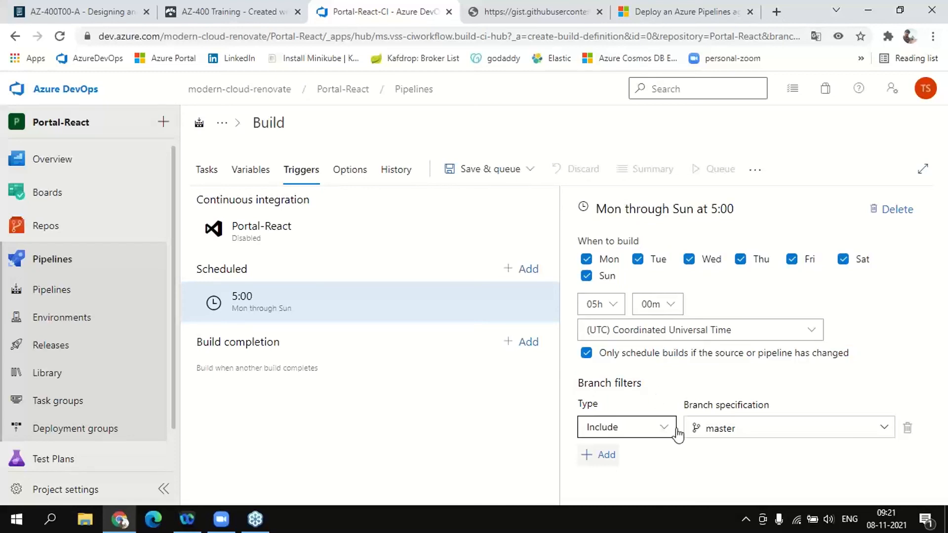
click(773, 437)
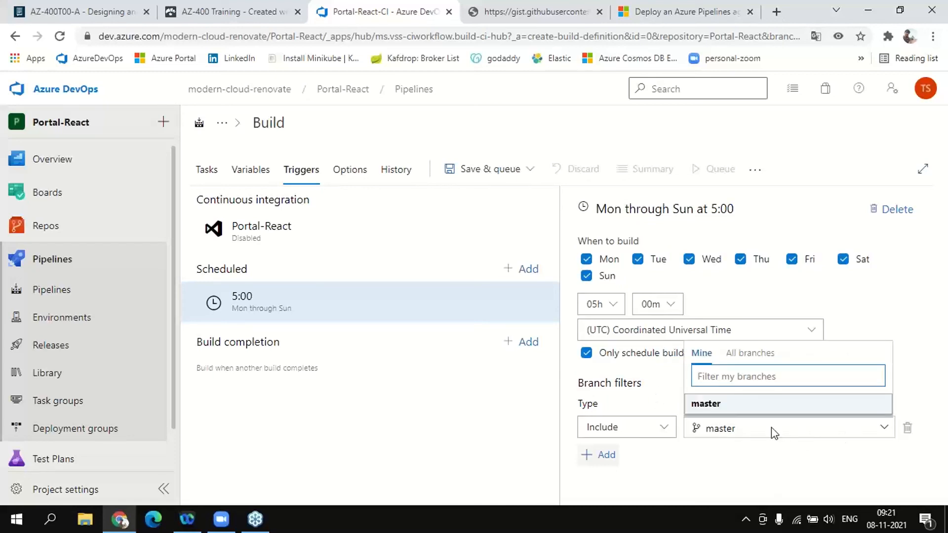
click(654, 396)
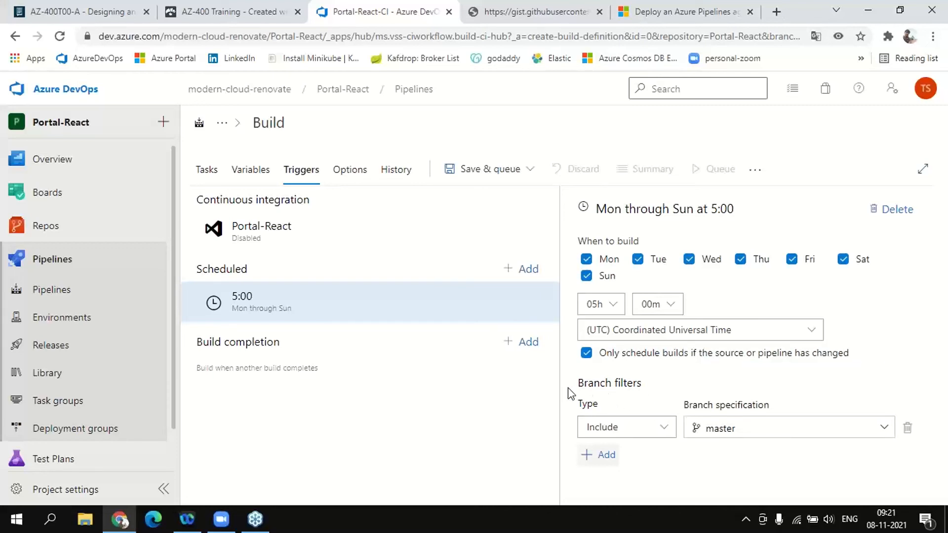
- Set the schedule's master branch filter to Exclude and remove the filter
drag(574, 397, 650, 387)
click(650, 387)
click(656, 429)
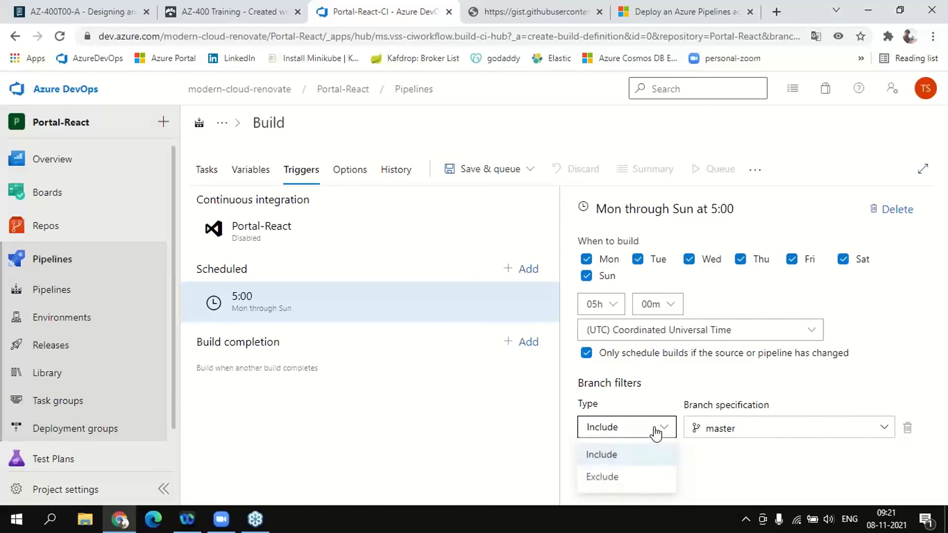
click(755, 475)
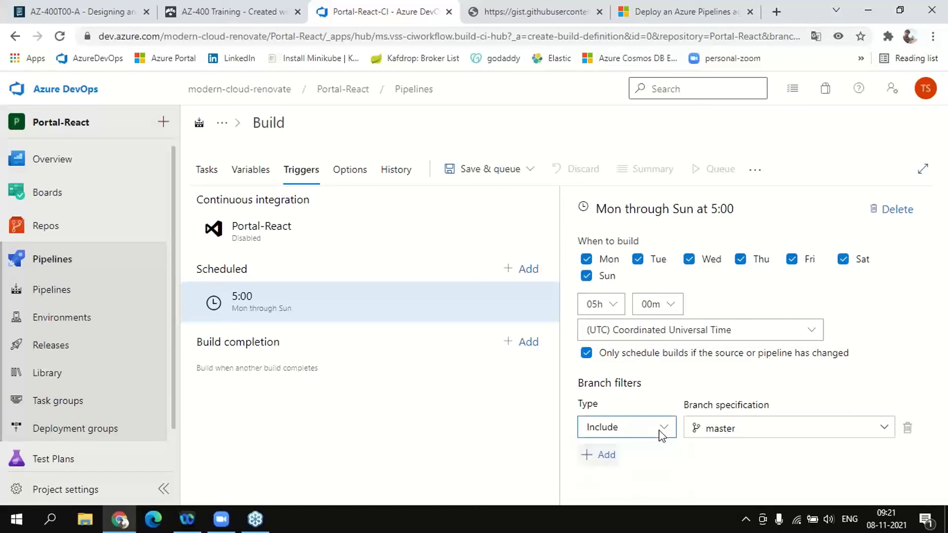
click(657, 432)
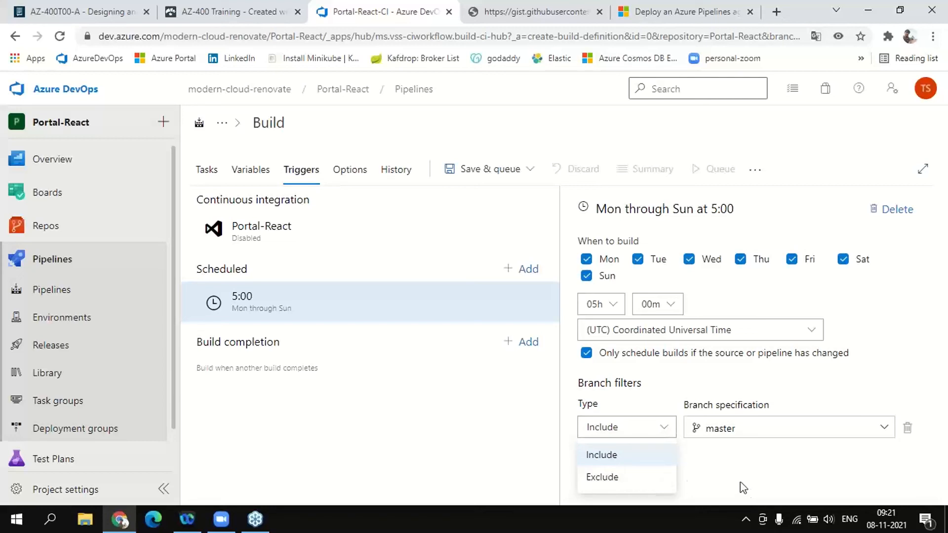
click(629, 489)
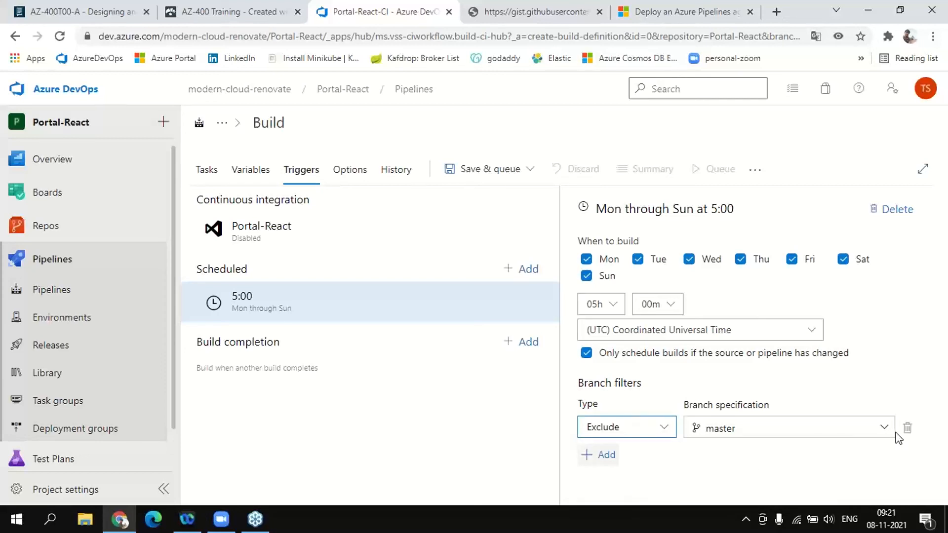
click(907, 427)
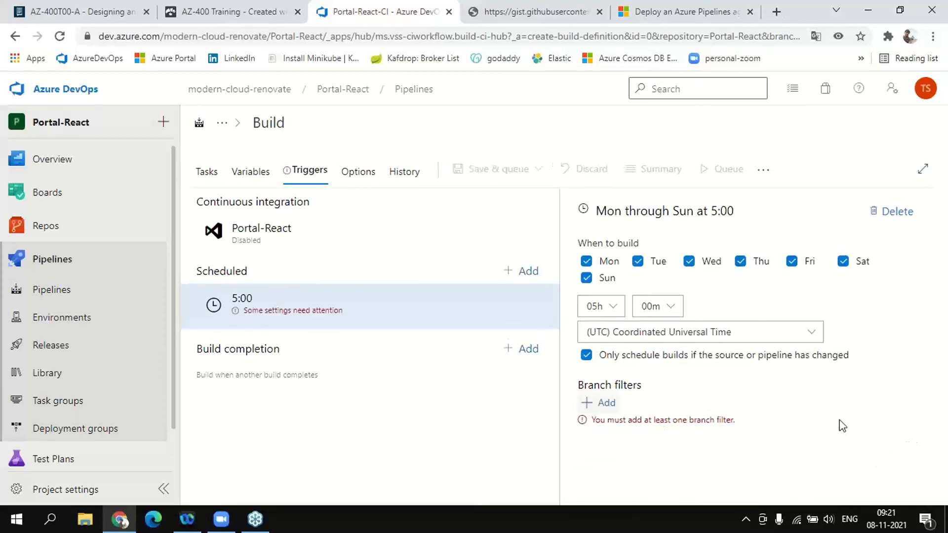
- Open the pipeline's build options and examine the description, build number format and build job timeout settings
click(359, 173)
click(251, 276)
click(263, 342)
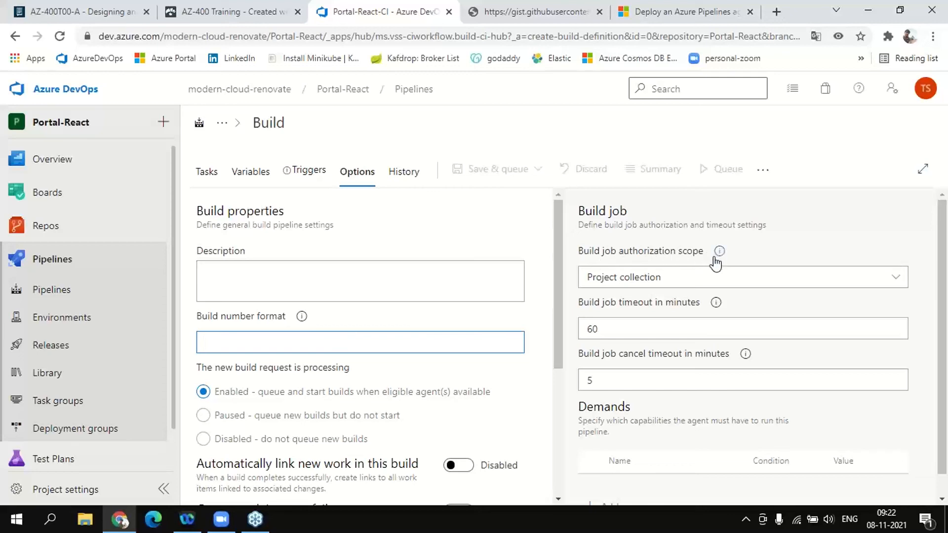
drag(582, 303, 698, 303)
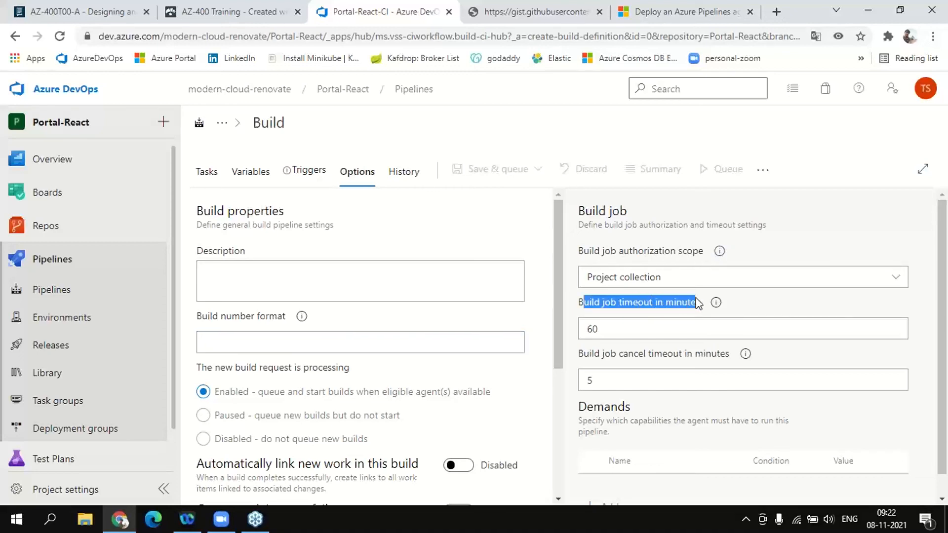
click(639, 309)
drag(608, 329, 581, 330)
click(604, 330)
drag(604, 330, 585, 328)
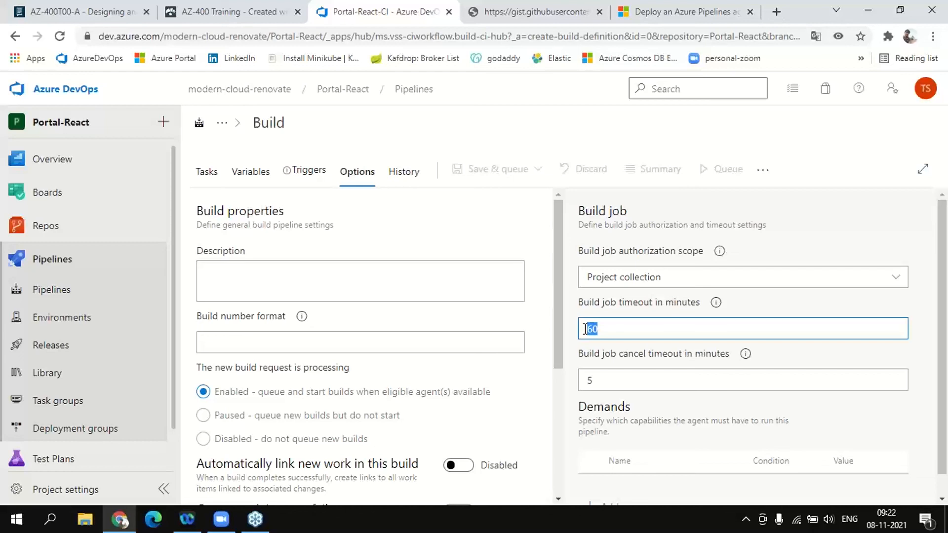
click(607, 331)
drag(606, 331, 586, 329)
click(602, 330)
drag(601, 330, 581, 329)
click(621, 329)
- Read the explanation of the build job cancel timeout and check the pipeline's change history
drag(599, 356, 730, 359)
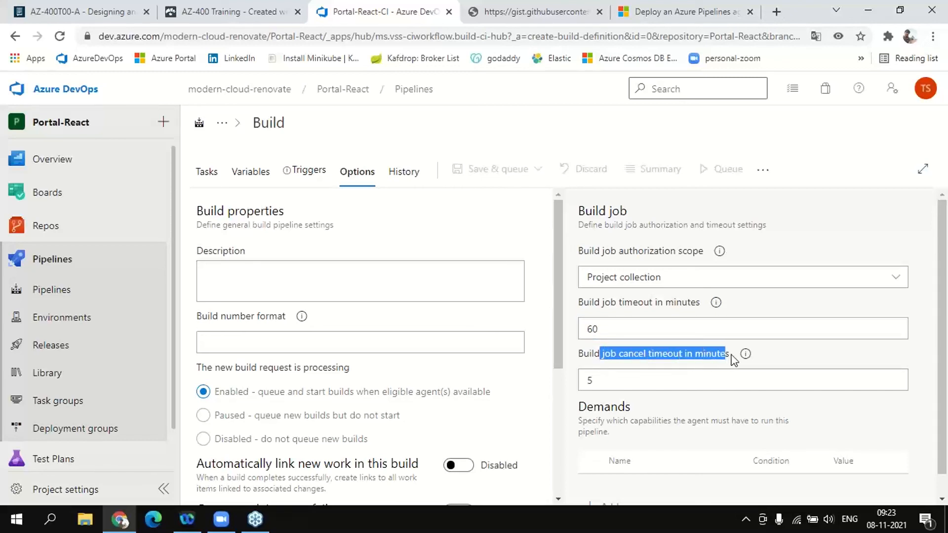
click(733, 362)
mouse_move(745, 359)
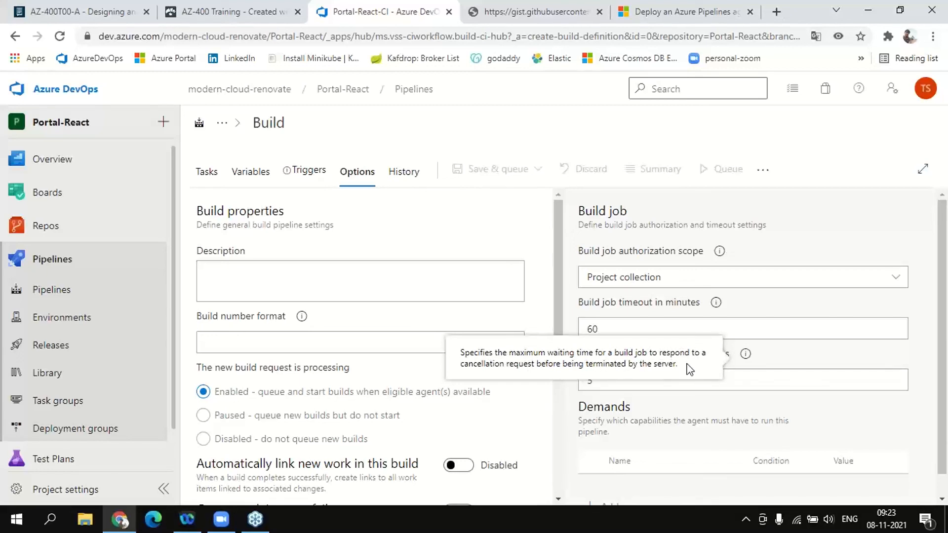
drag(495, 363, 675, 366)
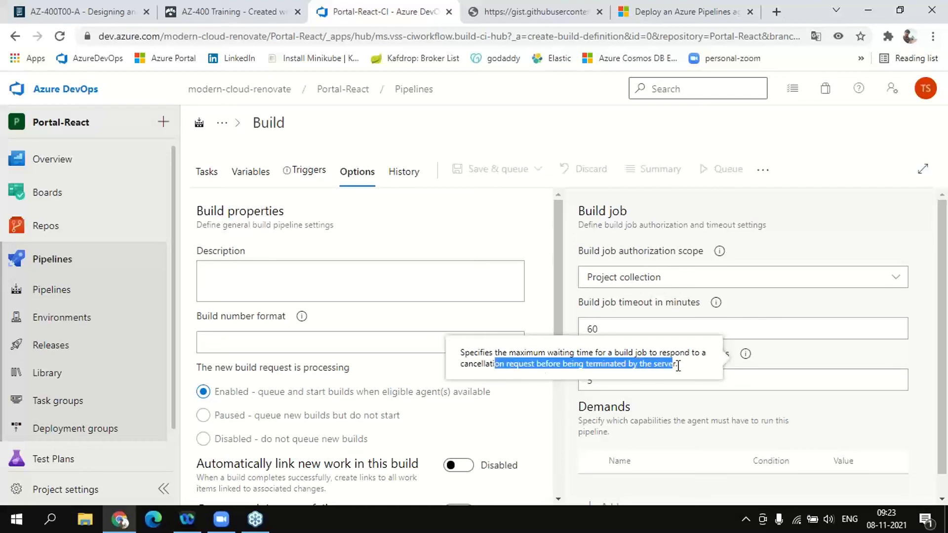
click(683, 368)
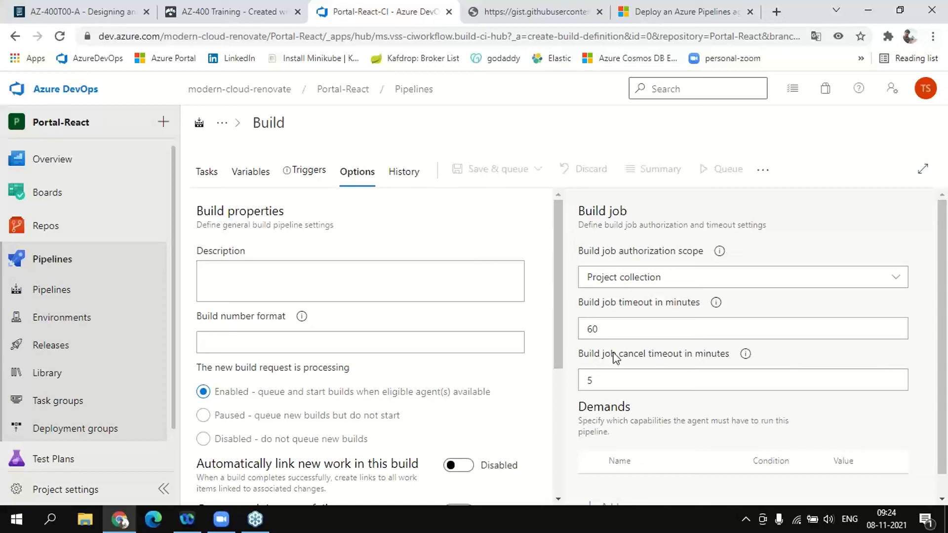
click(404, 172)
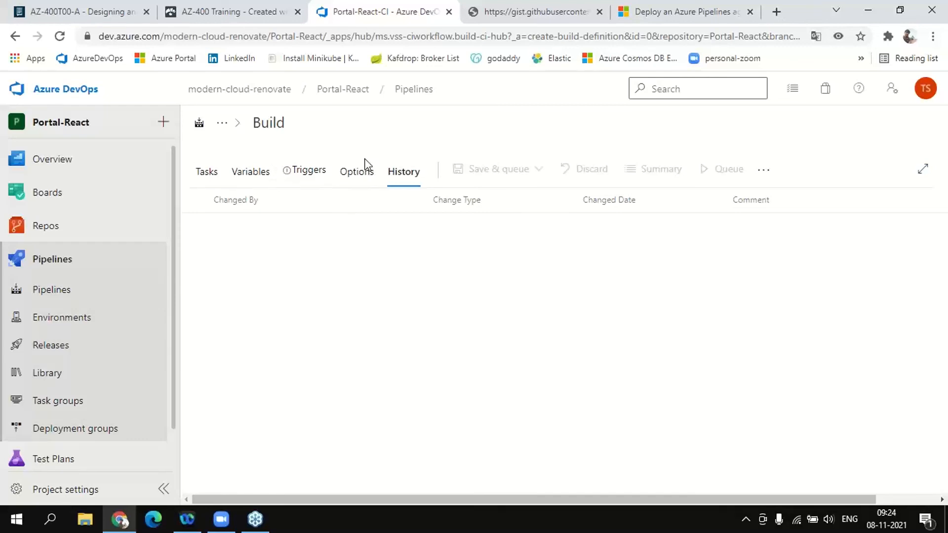
- Leave the build pipeline without saving its changes and open the Portal-React project's Releases page
click(341, 89)
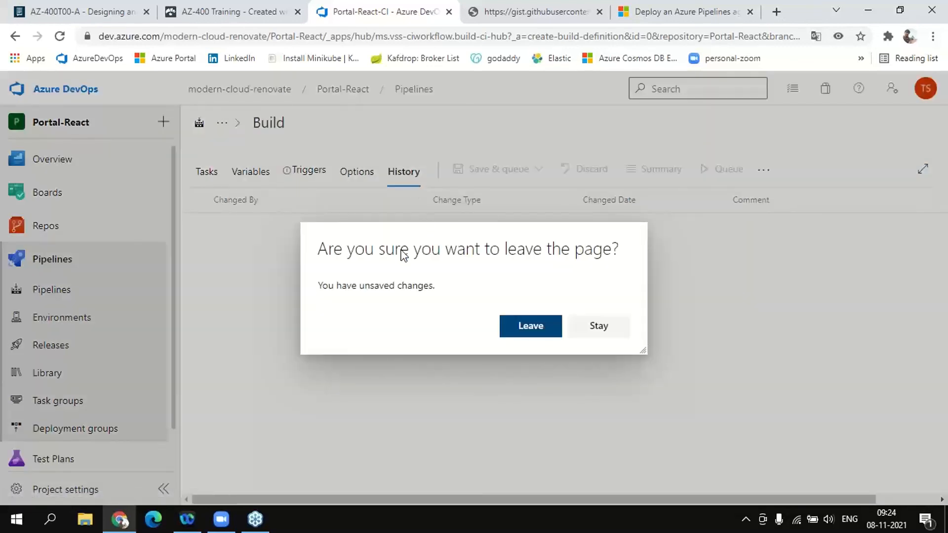
click(525, 330)
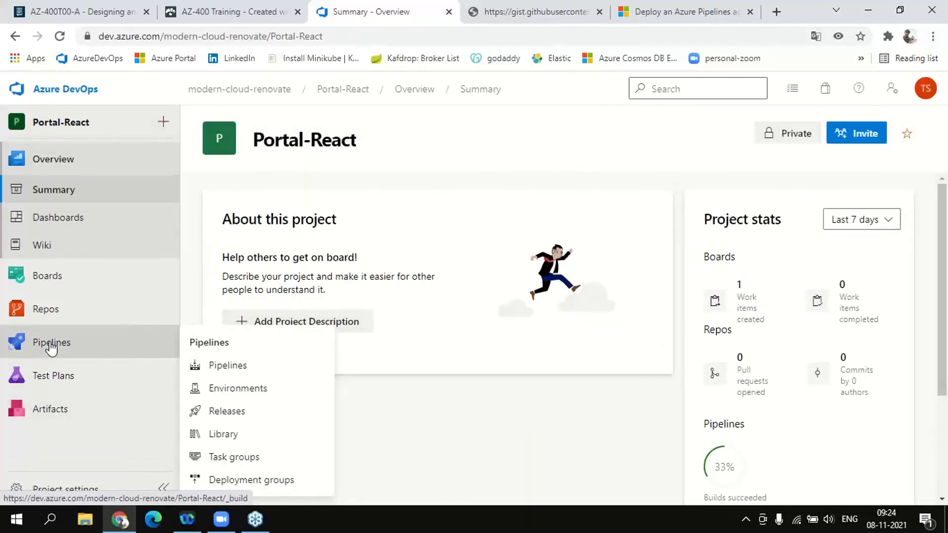
click(50, 344)
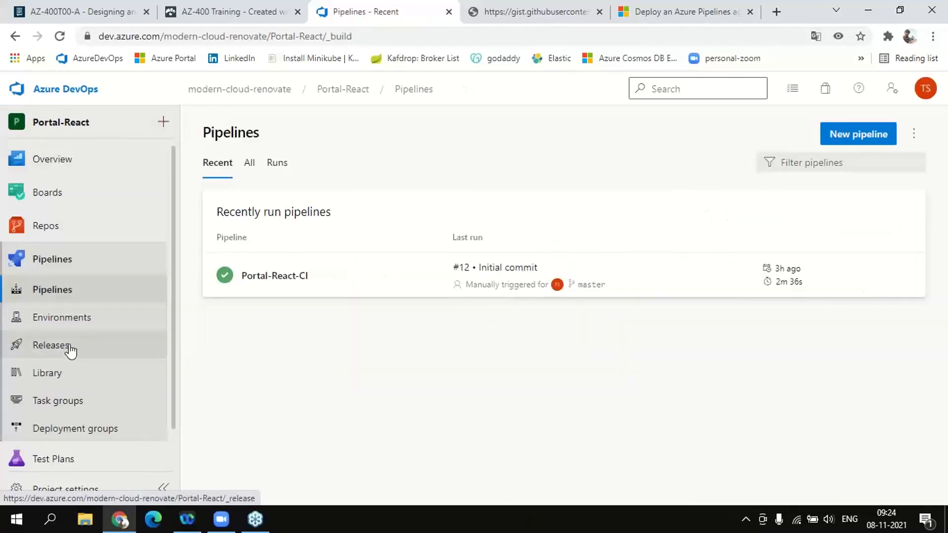
click(75, 346)
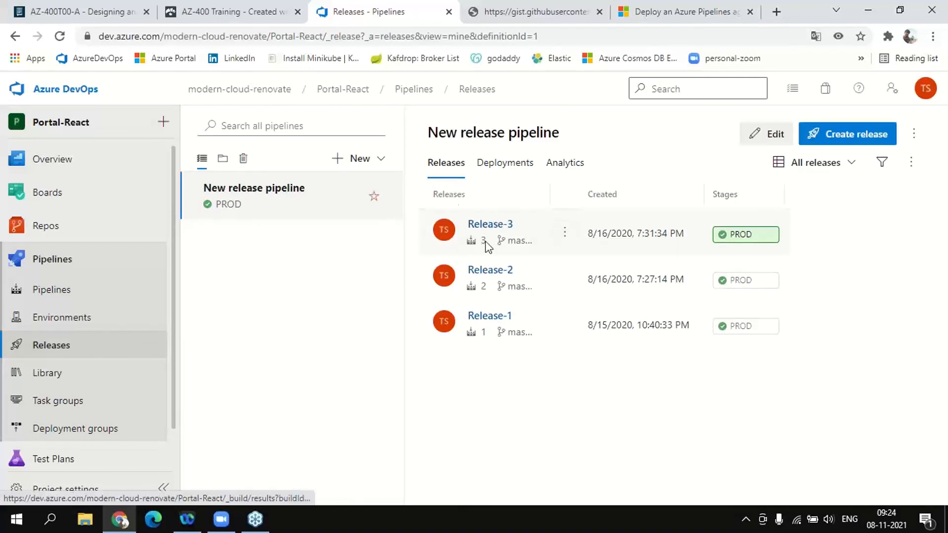
- Open New release pipeline for editing, check its artifact's continuous deployment trigger and return to the releases list
click(772, 143)
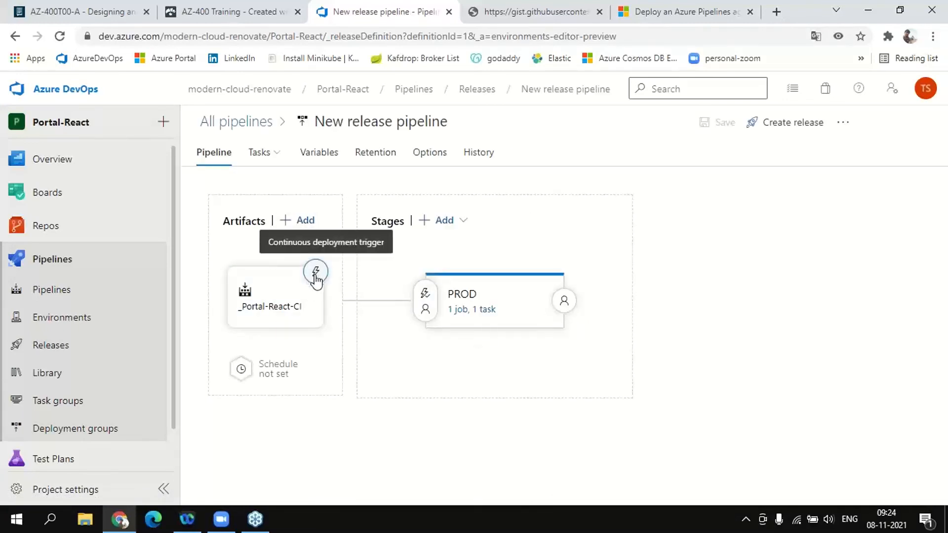
click(16, 37)
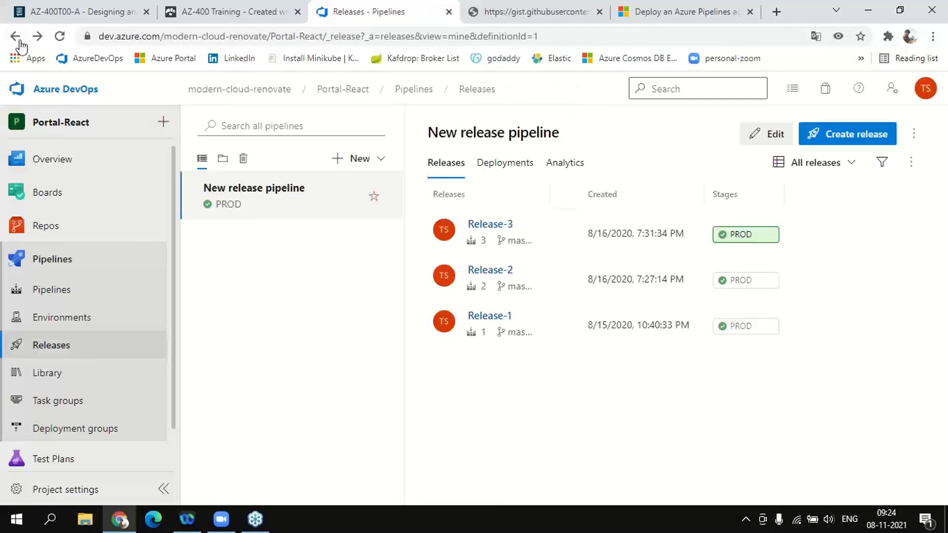
click(67, 354)
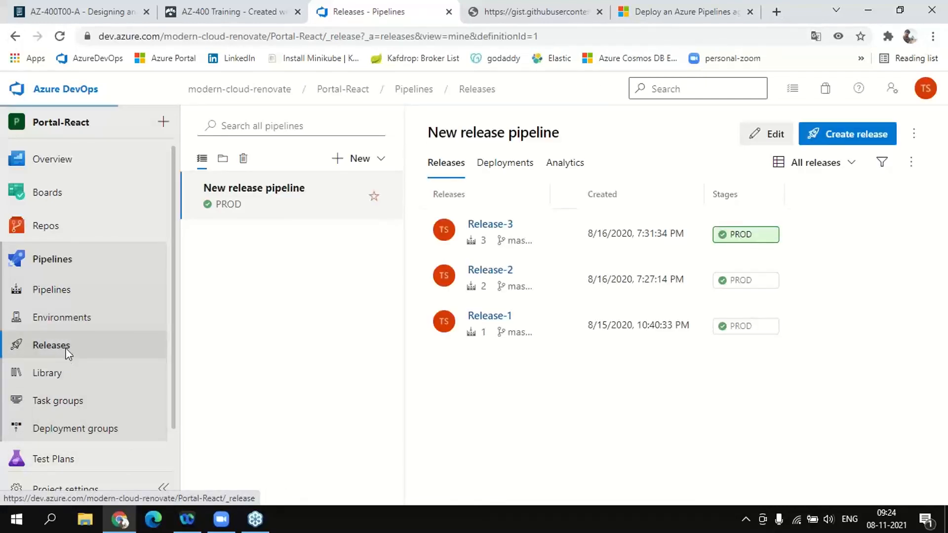
- Open the Portal-React-CI build pipeline from the project's pipelines and bring up its editor
click(55, 289)
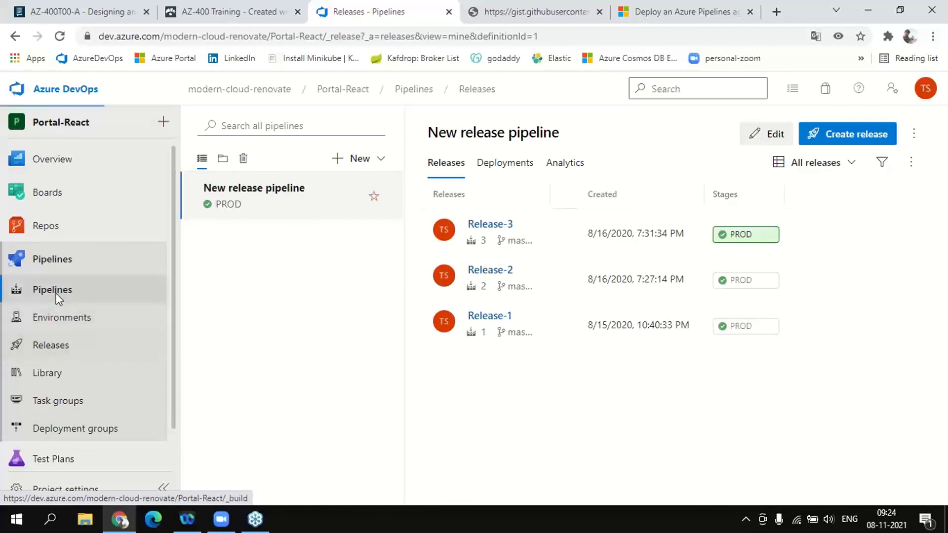
click(274, 276)
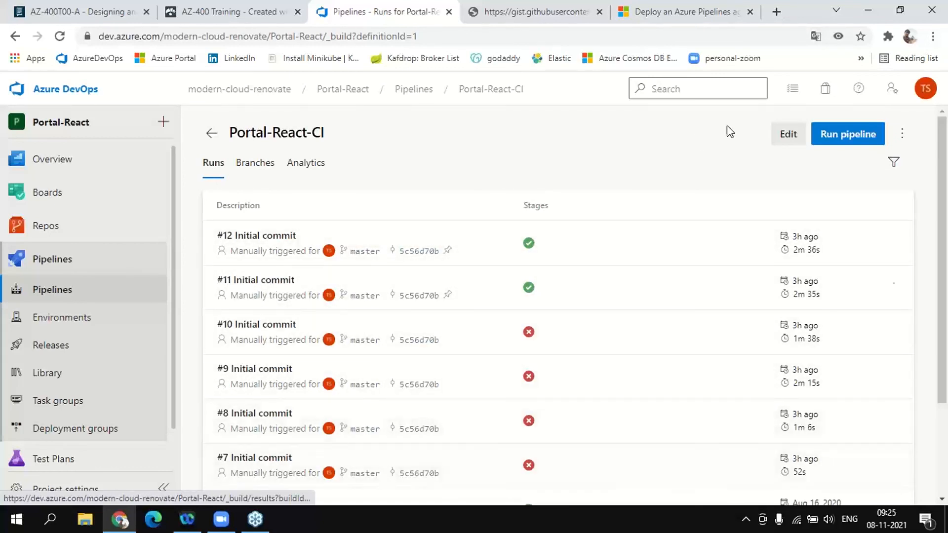
click(783, 136)
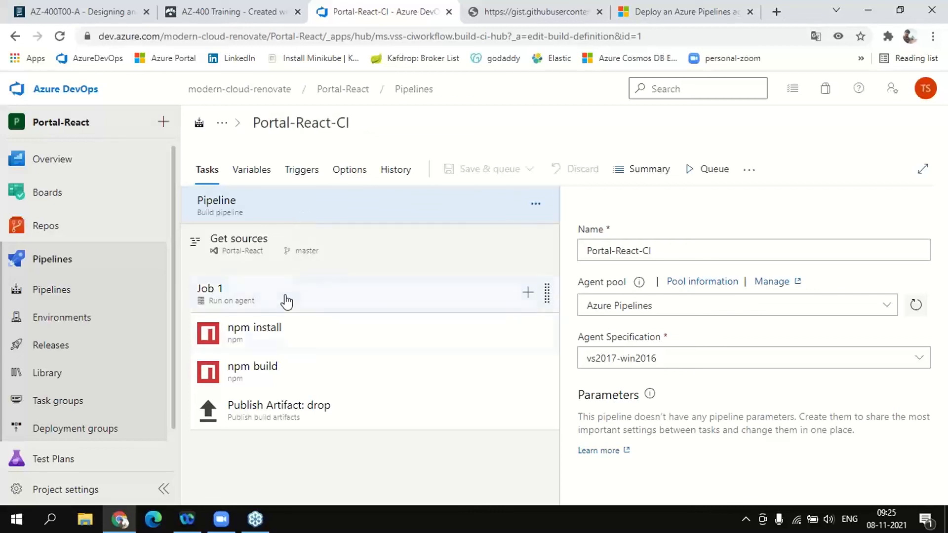
- Review the display names and commands of the npm install and npm build tasks
click(290, 340)
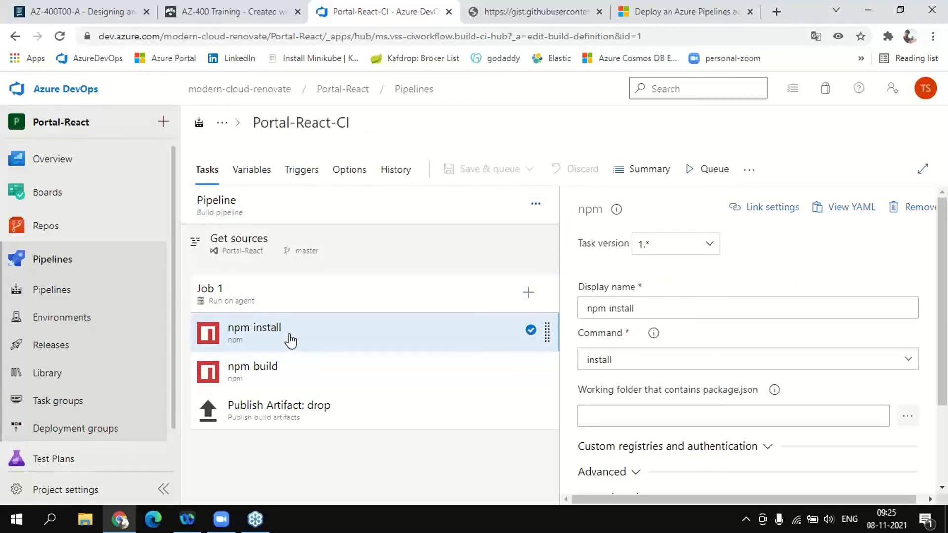
click(680, 308)
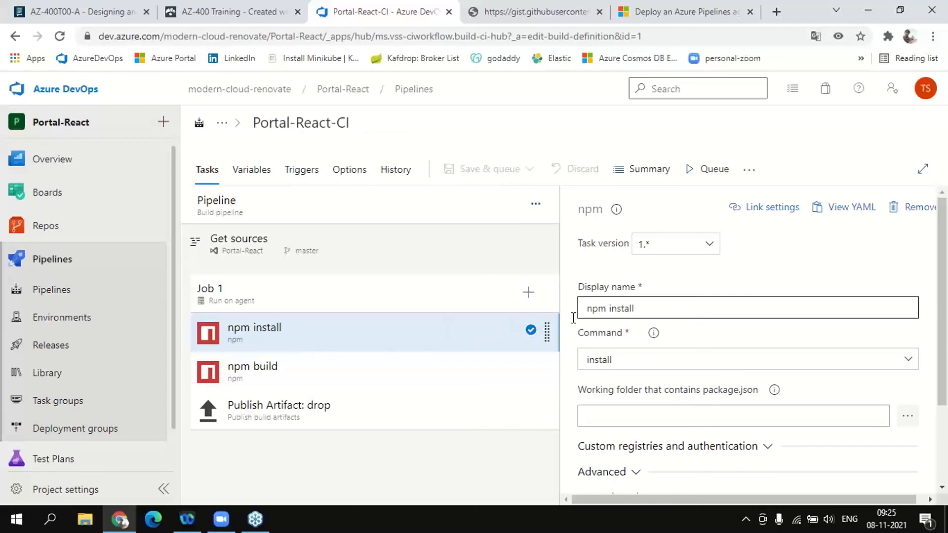
click(298, 374)
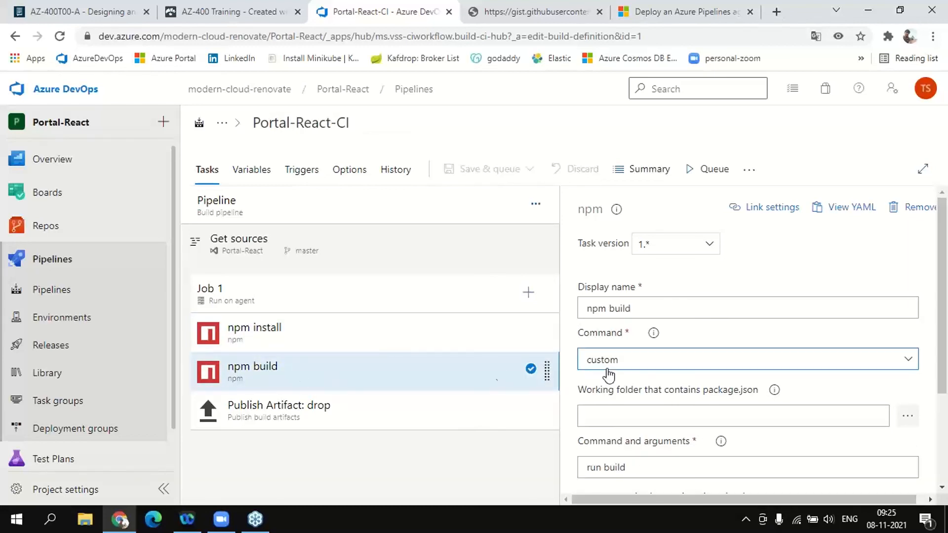
click(636, 309)
drag(636, 309, 589, 312)
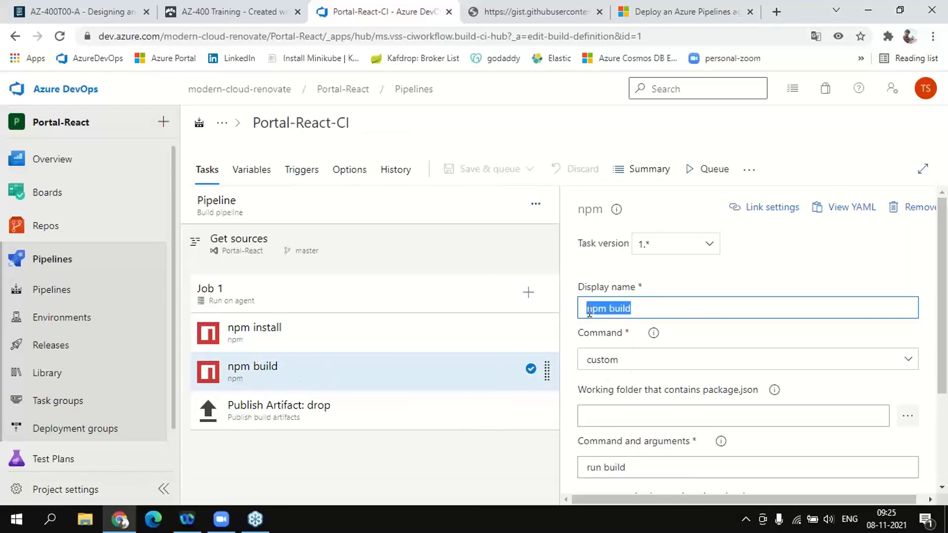
click(670, 311)
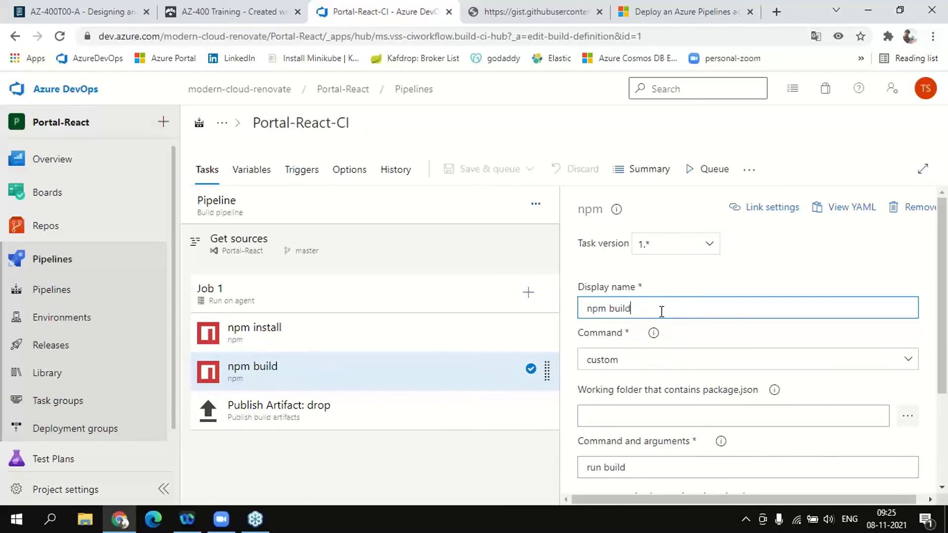
- Check the Publish Artifact task's path and publish location, and revisit the npm build task's display name
click(353, 417)
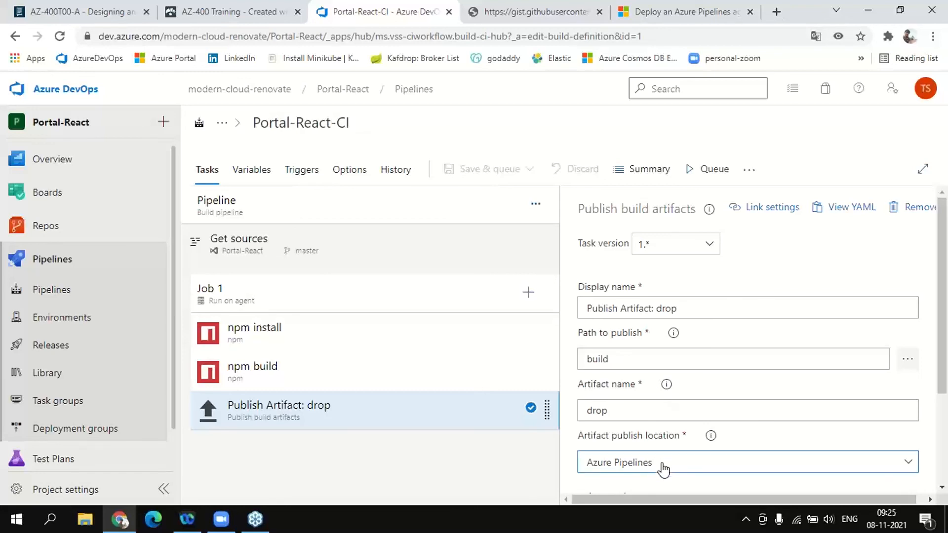
click(304, 379)
drag(632, 308, 579, 308)
click(658, 303)
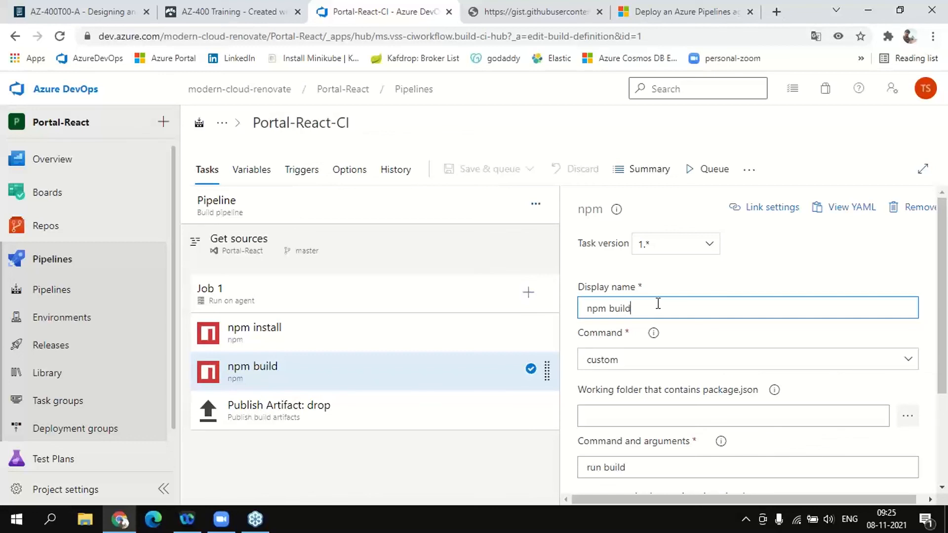
- Examine the artifact name setting of the Publish Artifact: drop task without changing it
click(355, 425)
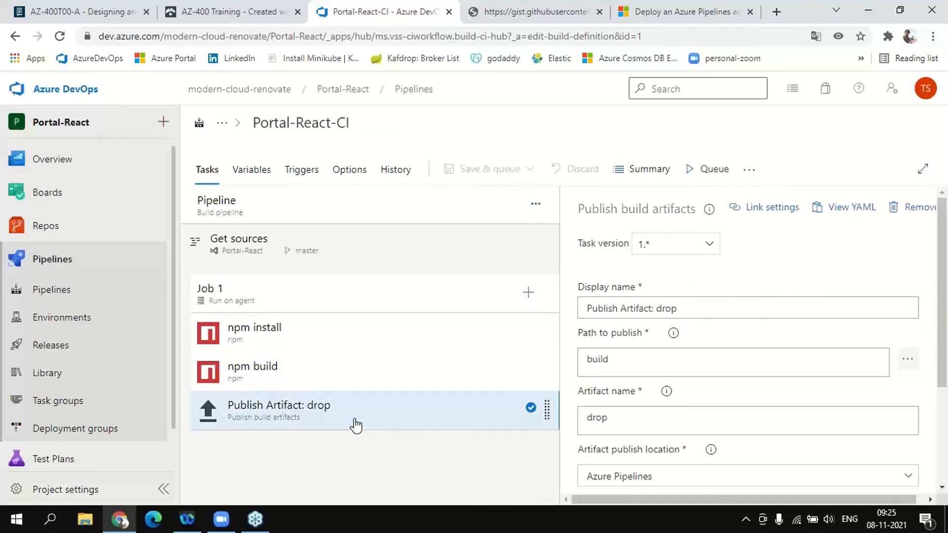
click(612, 410)
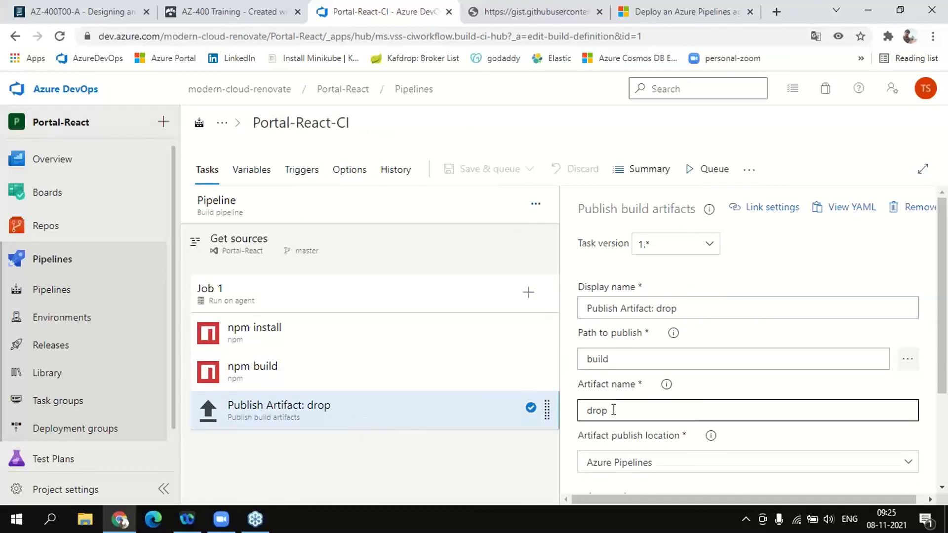
drag(577, 384, 639, 385)
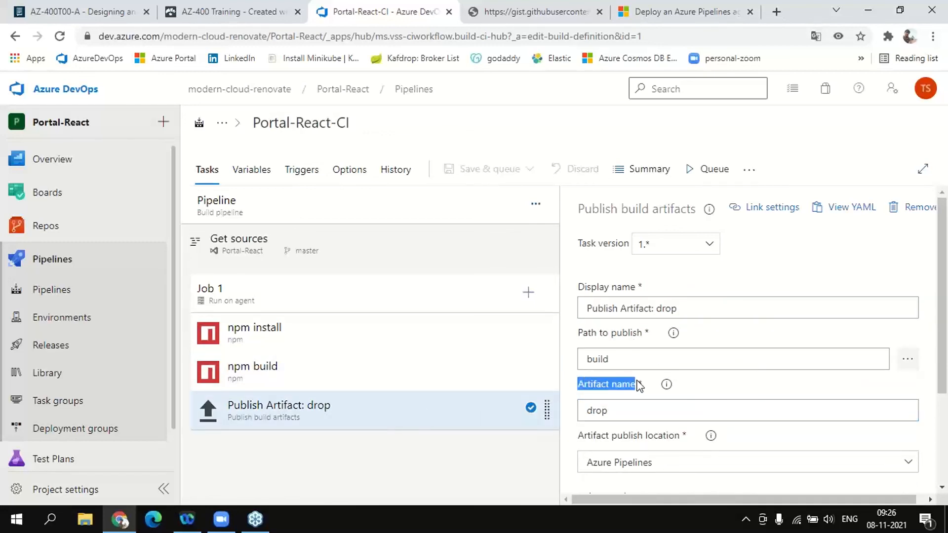
click(618, 409)
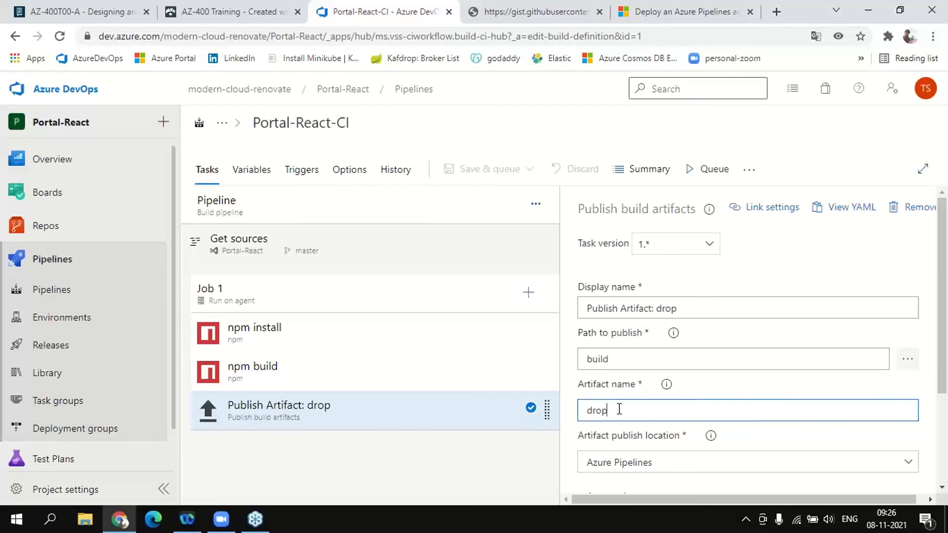
drag(612, 410, 587, 410)
click(616, 410)
drag(616, 411, 584, 411)
click(617, 409)
double_click(615, 410)
click(431, 444)
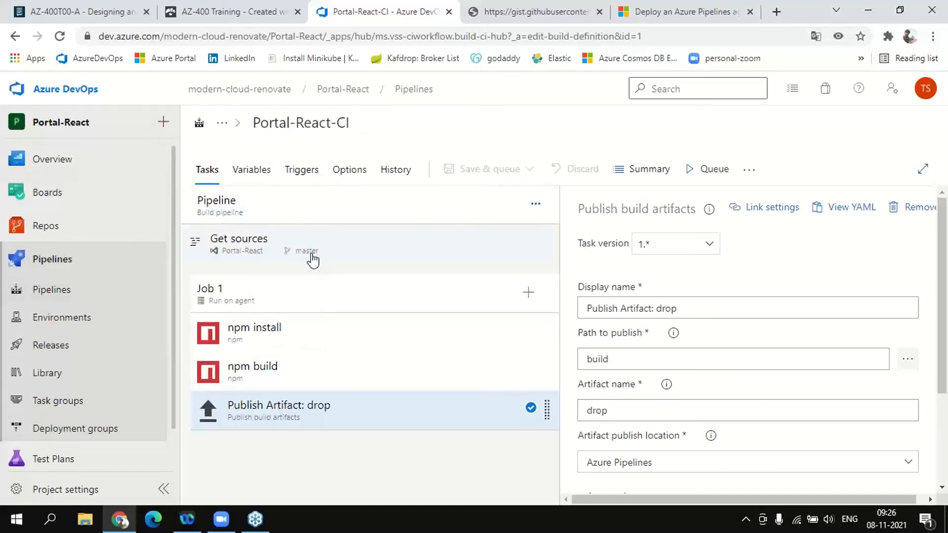
- Inspect the pipeline's source repository settings and Job 1's agent selection, timeout and dependency settings
click(356, 257)
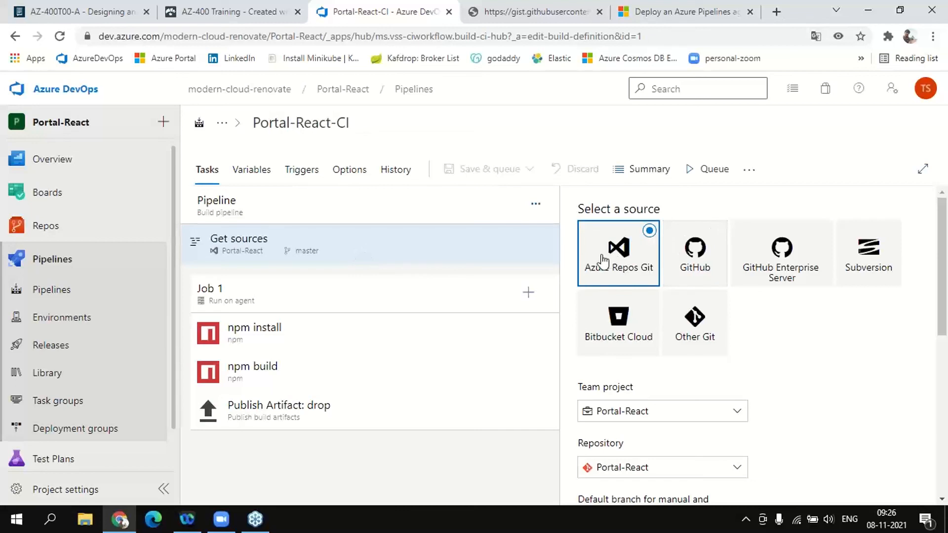
mouse_move(62, 236)
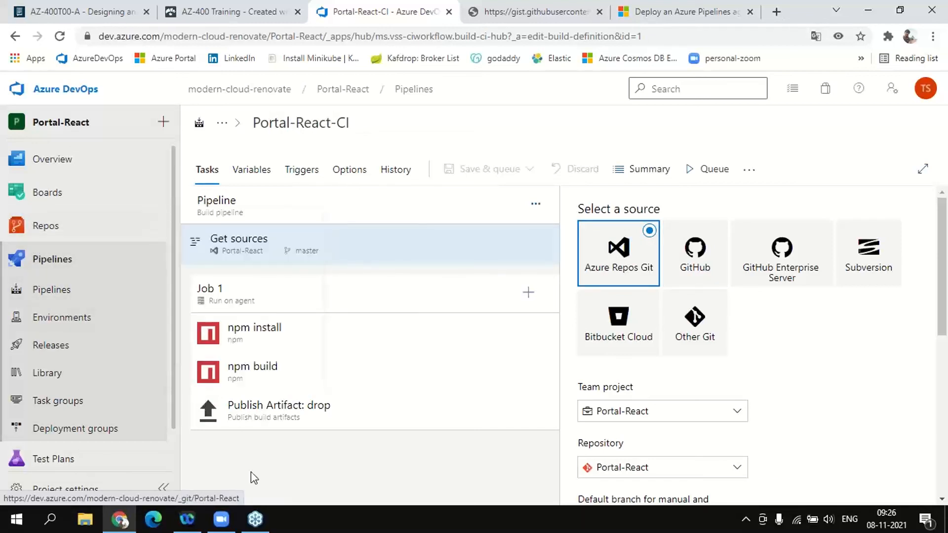
click(253, 306)
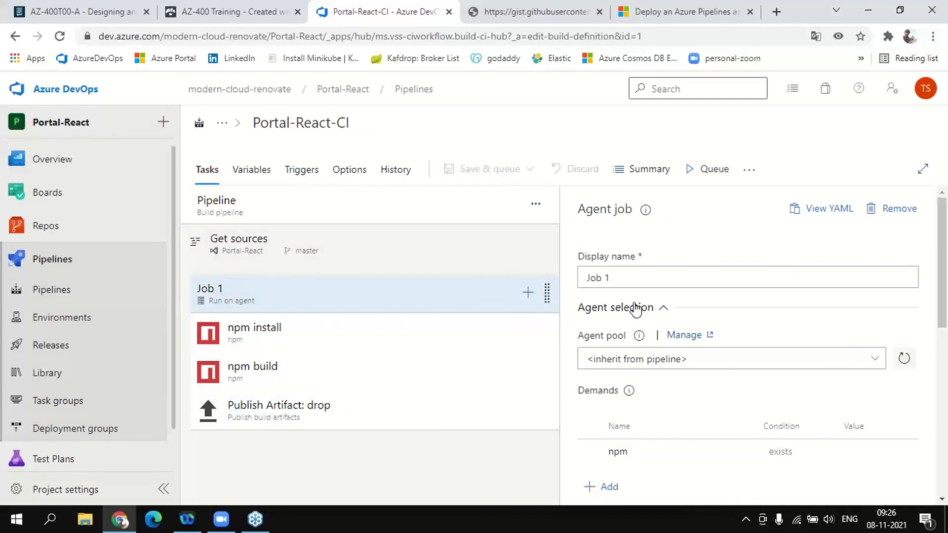
click(628, 281)
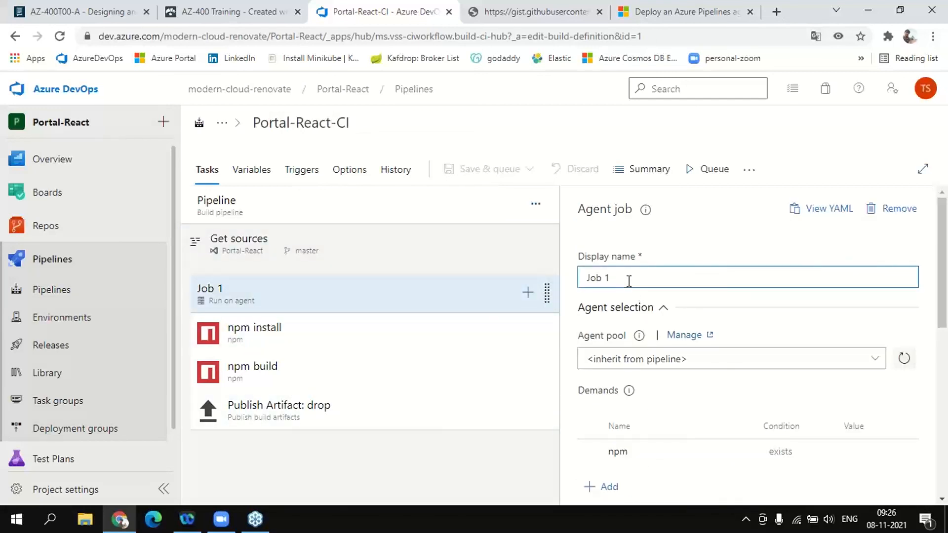
click(338, 253)
click(360, 296)
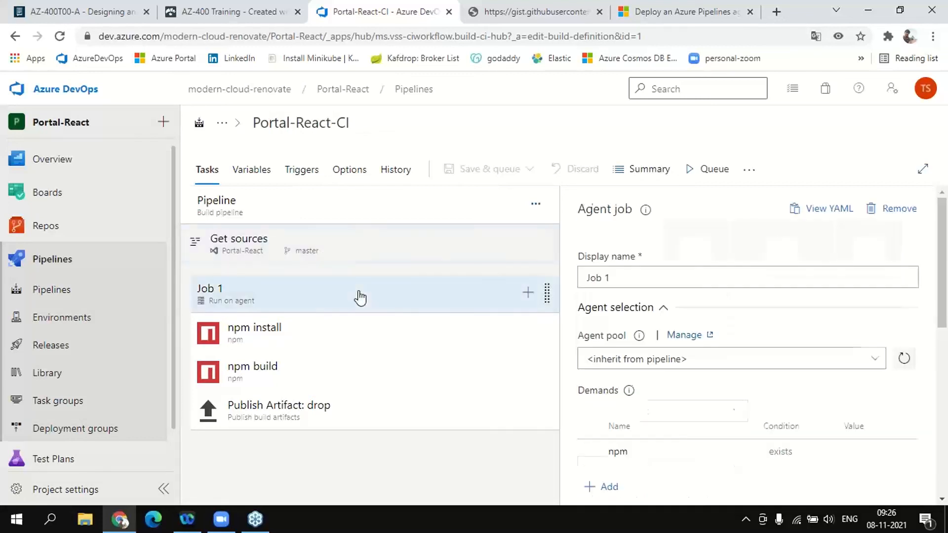
scroll(750, 360, down, 9)
scroll(752, 363, up, 8)
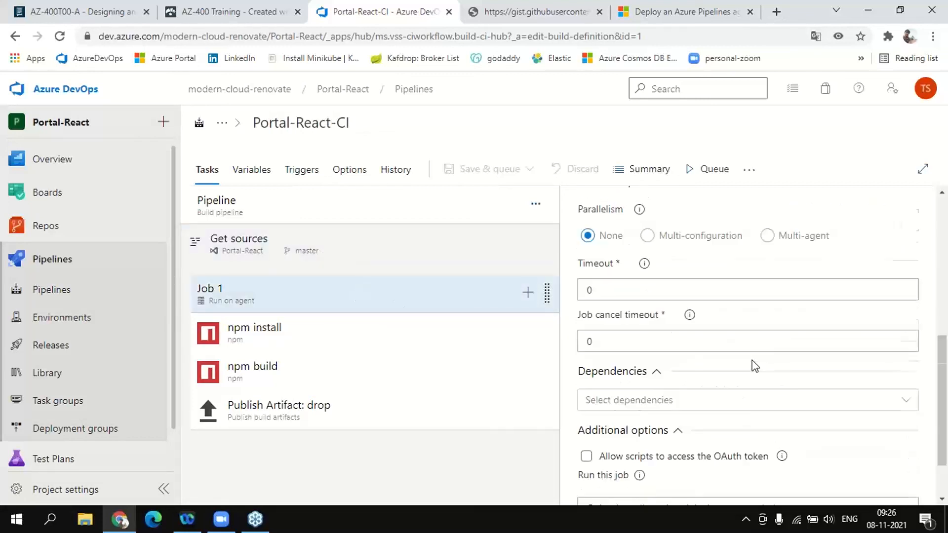
scroll(754, 365, up, 2)
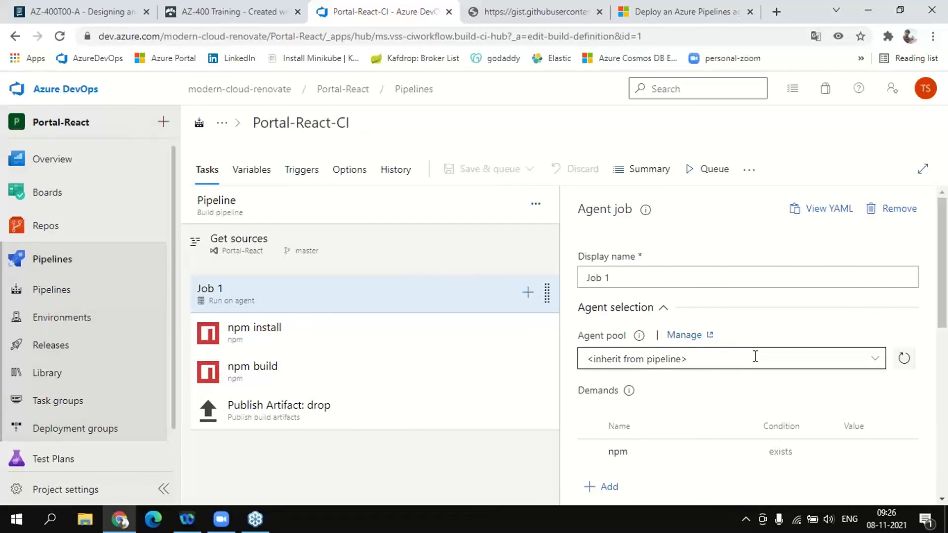
- Review the npm install task alongside the pipeline-level agent pool and agent specification
click(262, 345)
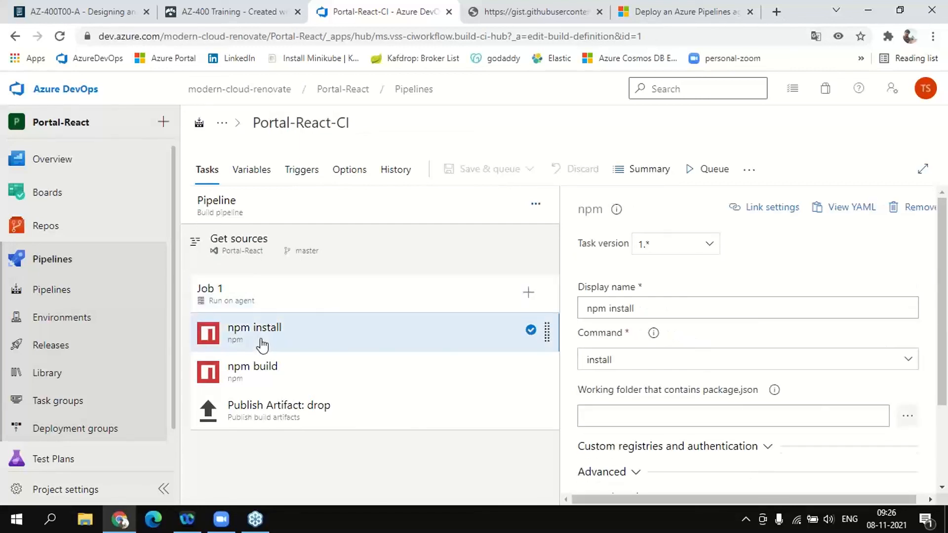
click(242, 217)
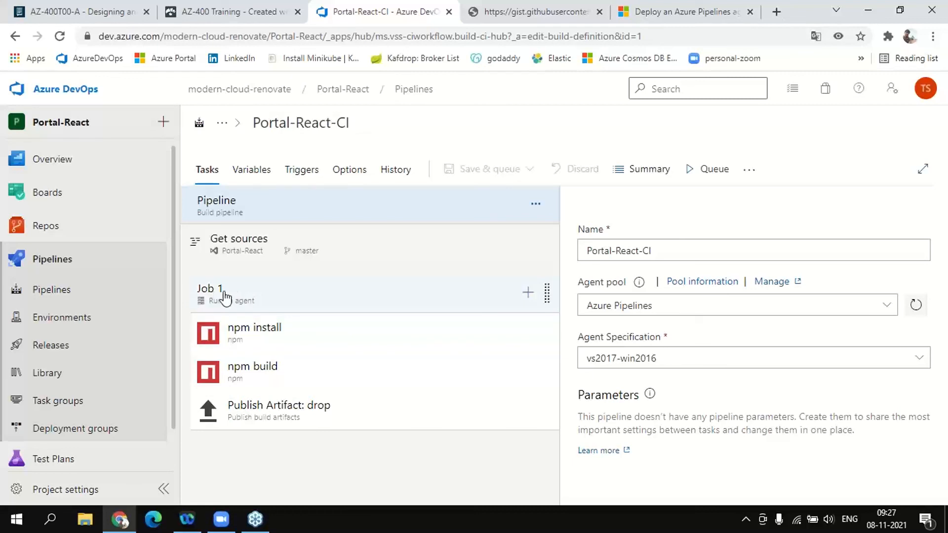
click(281, 333)
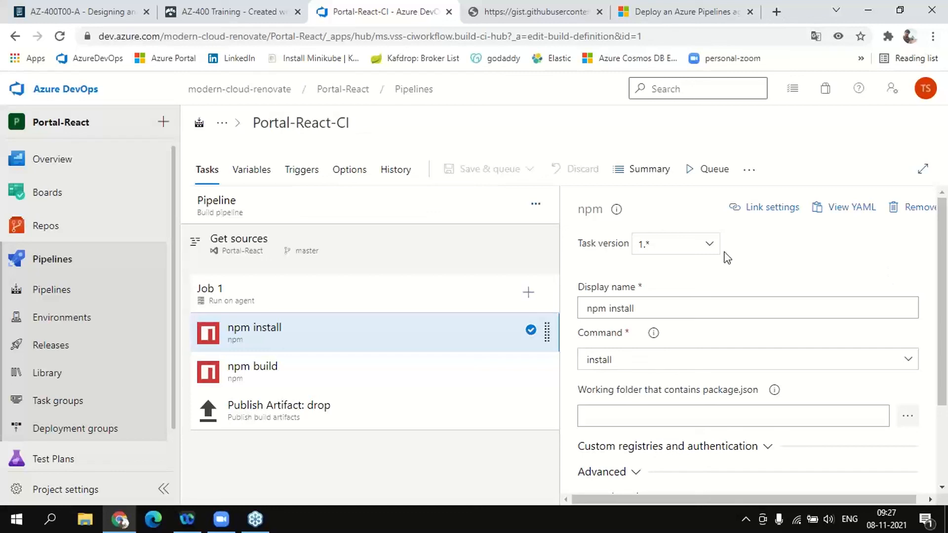
- Check the available branches and run Portal-React-CI manually on master with the Azure Pipelines pool and vs2017-win2016 agent
click(702, 170)
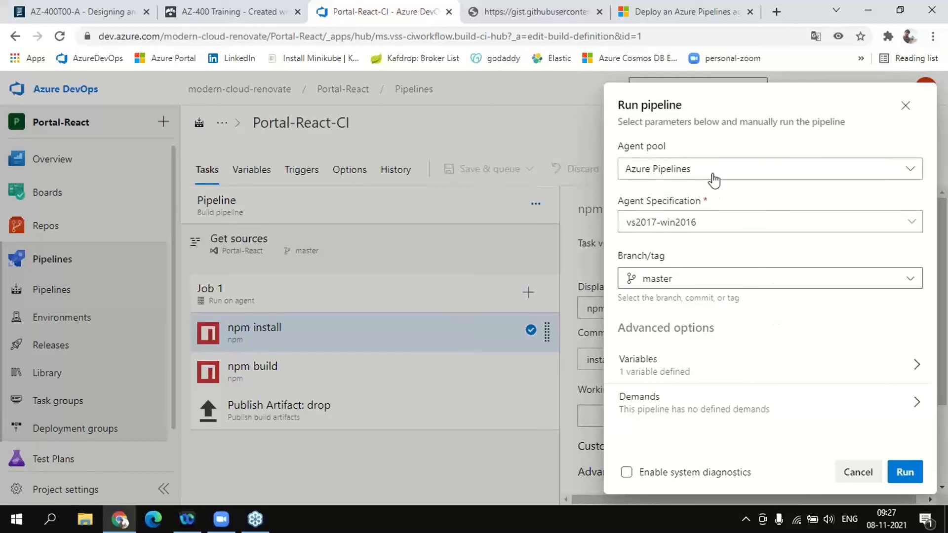
click(691, 280)
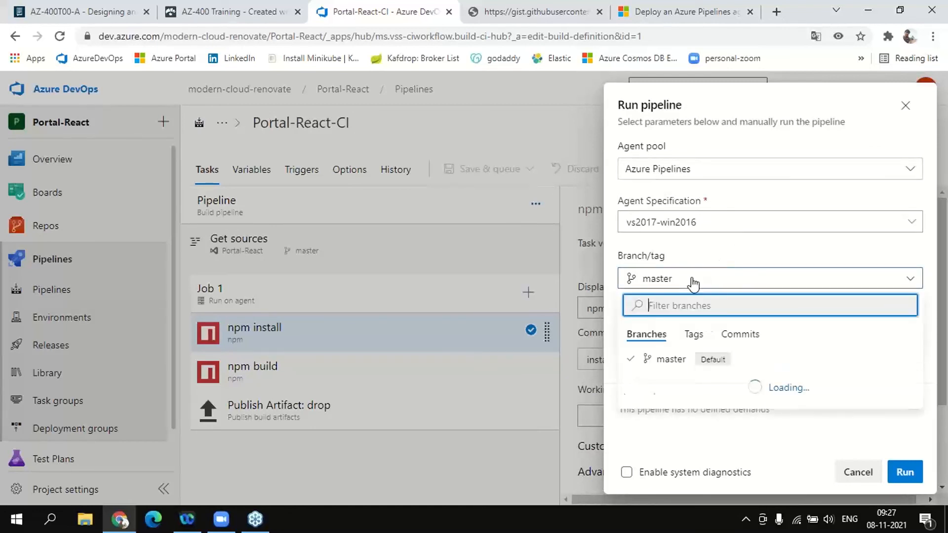
click(709, 253)
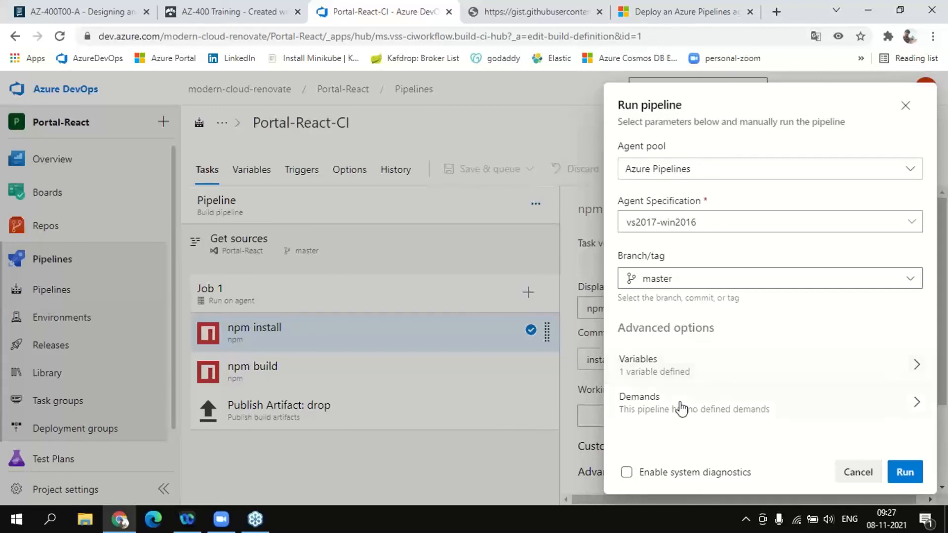
click(910, 475)
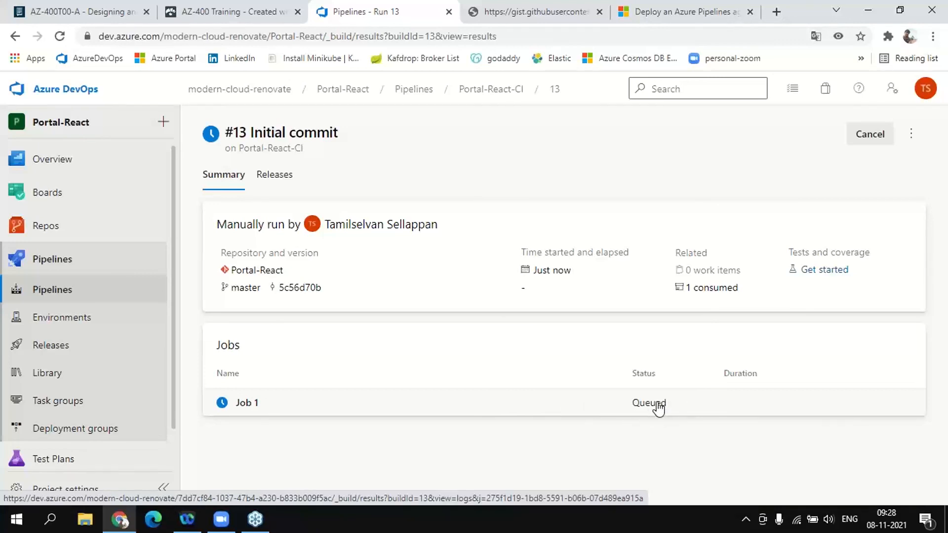
- Open the Job 1 logs of the new run and follow the progress of its tasks
click(227, 407)
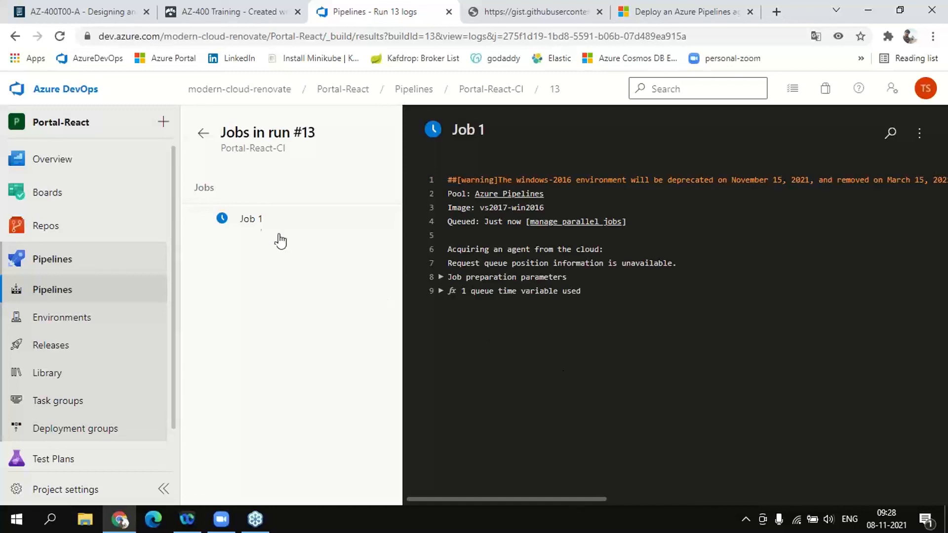
click(221, 220)
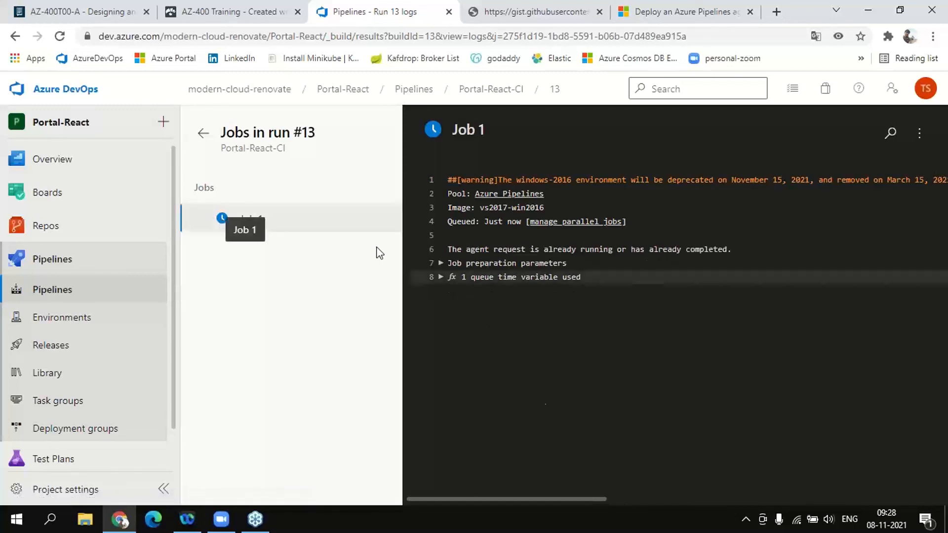
drag(537, 499, 504, 499)
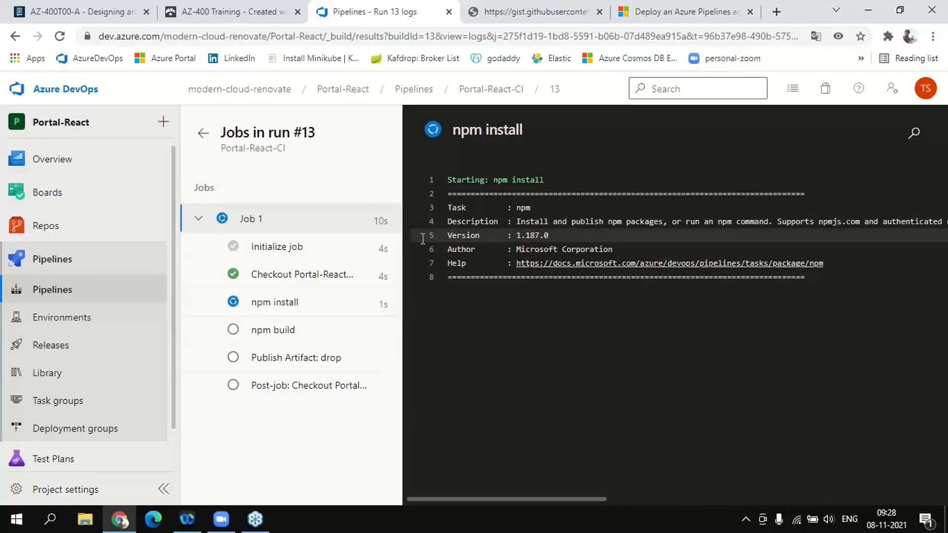
- Examine the run's Checkout Portal-React log and the install command in the npm install log
click(257, 278)
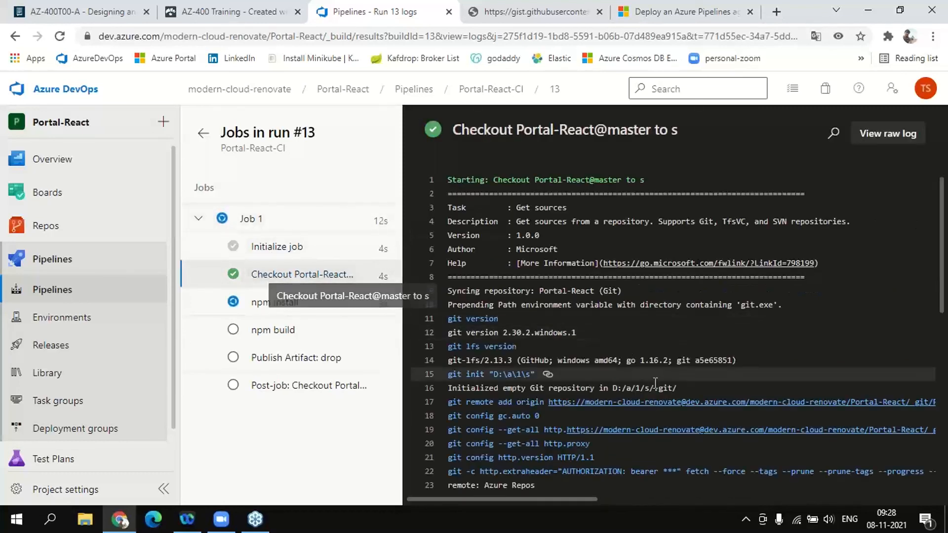
scroll(642, 346, down, 3)
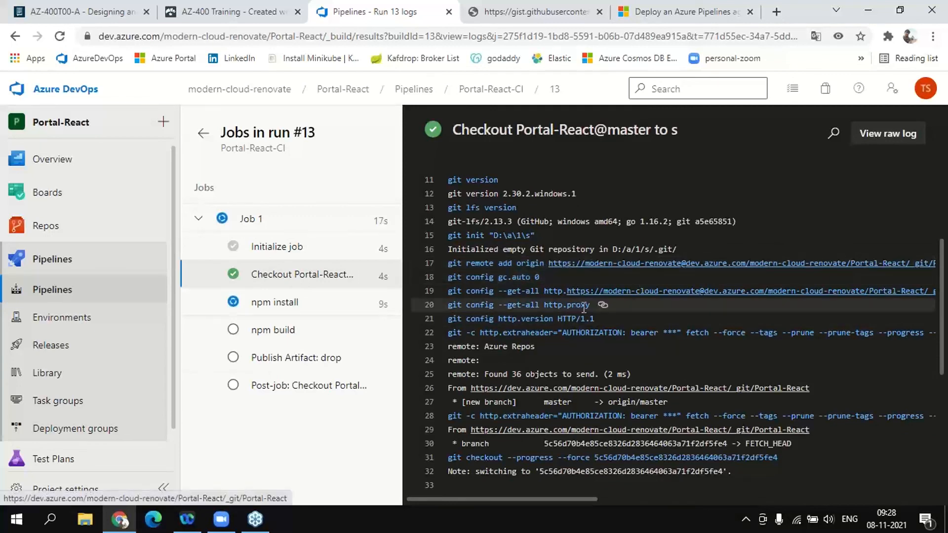
click(277, 302)
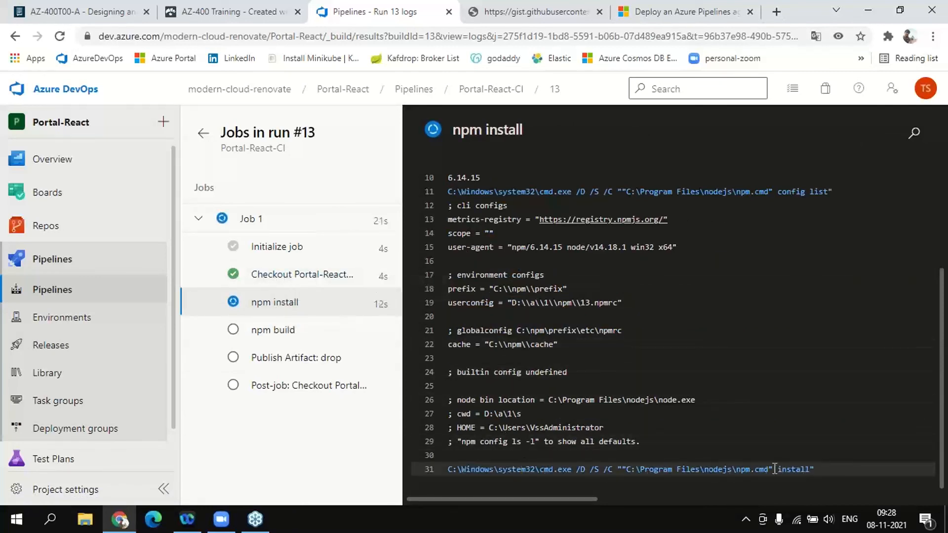
drag(777, 468, 809, 463)
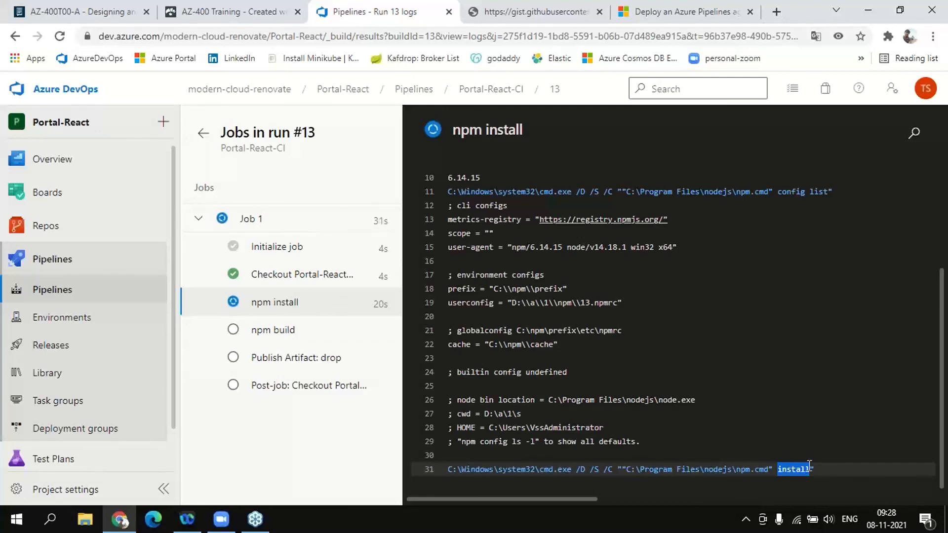
click(809, 465)
drag(810, 466, 730, 467)
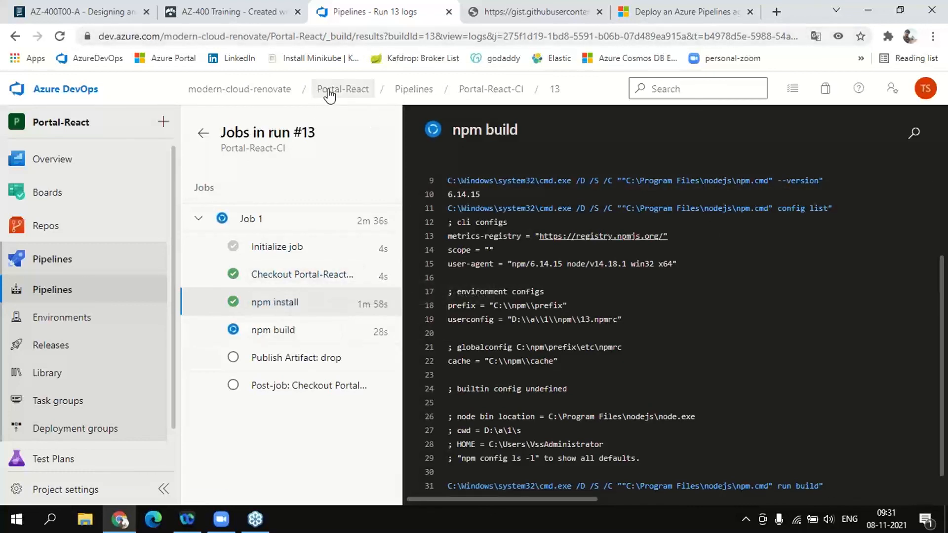
- Open the modern-cloud-renovate organization in a separate tab and go to the Portal-React project's pipelines
middle_click(274, 91)
click(410, 10)
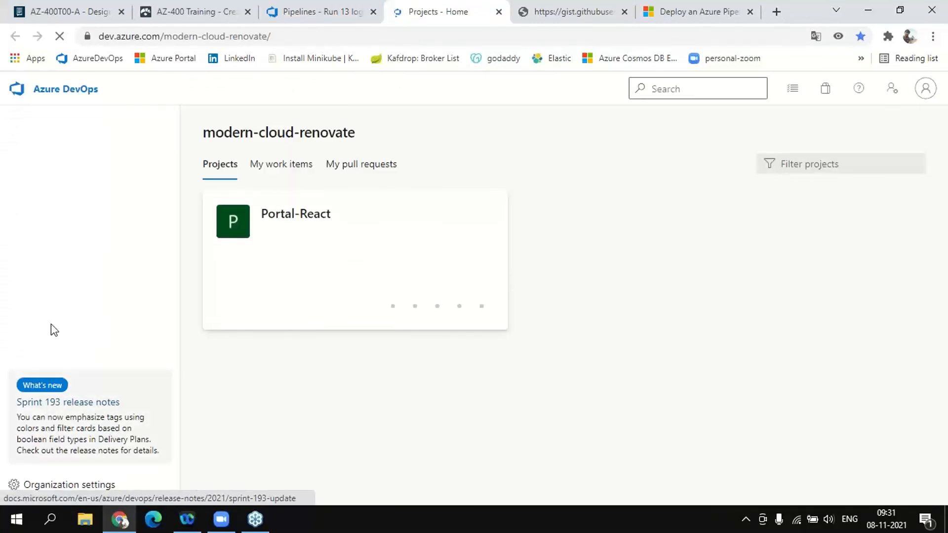
click(332, 240)
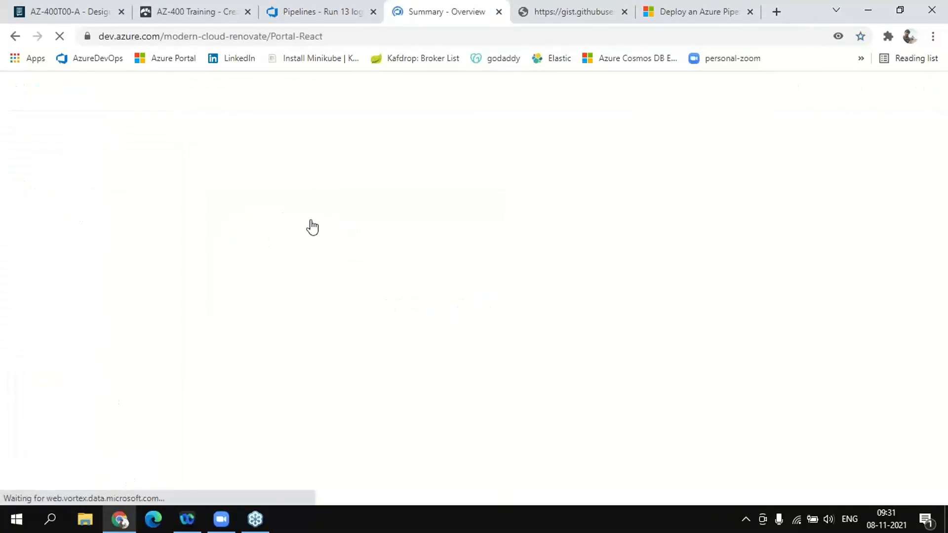
click(46, 314)
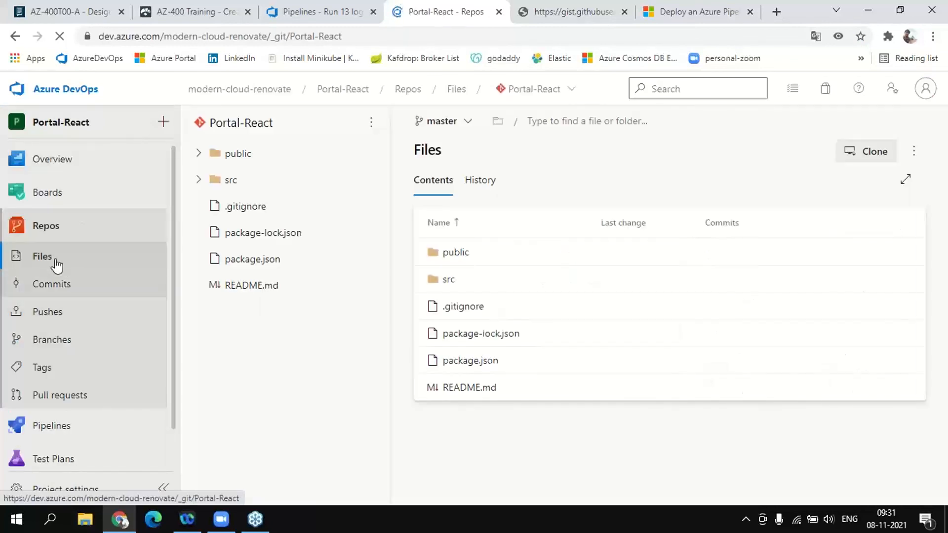
click(60, 437)
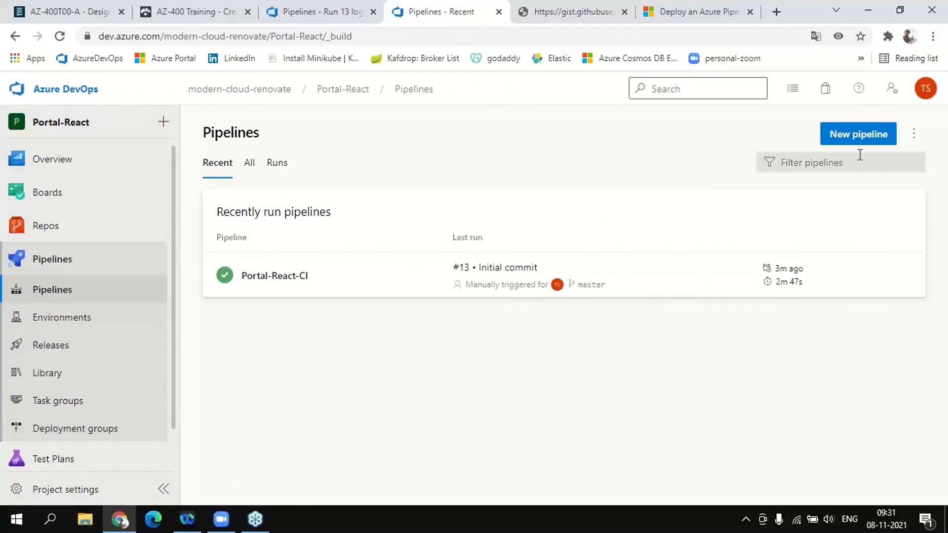
- Start a new classic-editor pipeline from the Portal-React Azure Repos Git repository on master, using an empty job
click(837, 135)
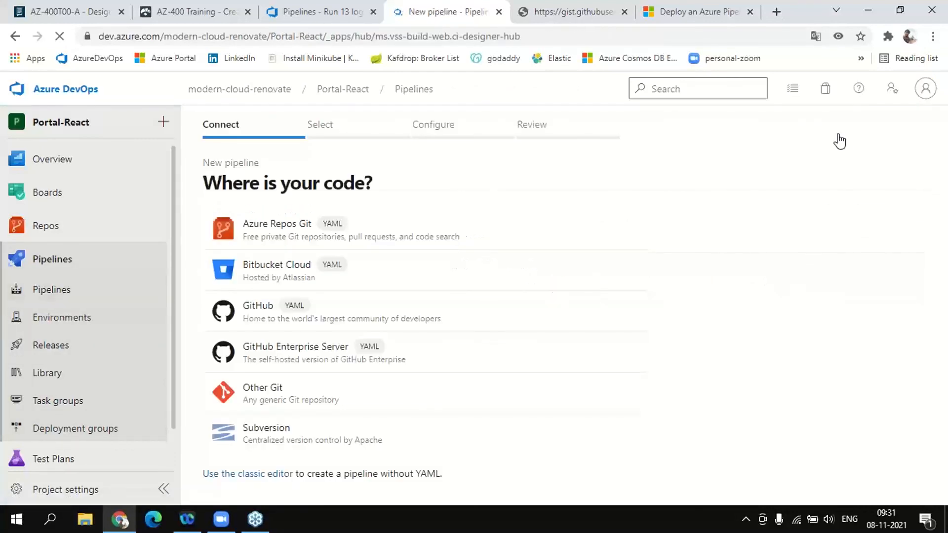
click(254, 474)
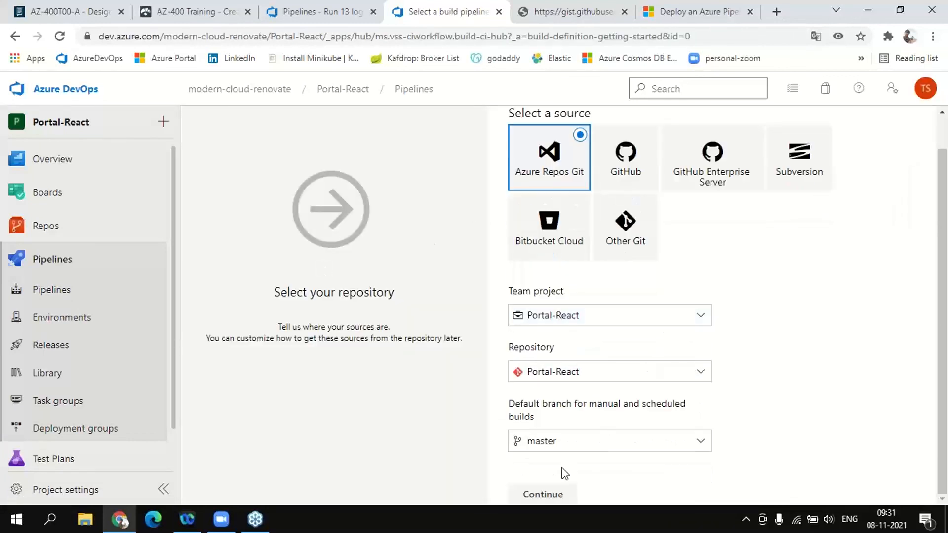
click(552, 496)
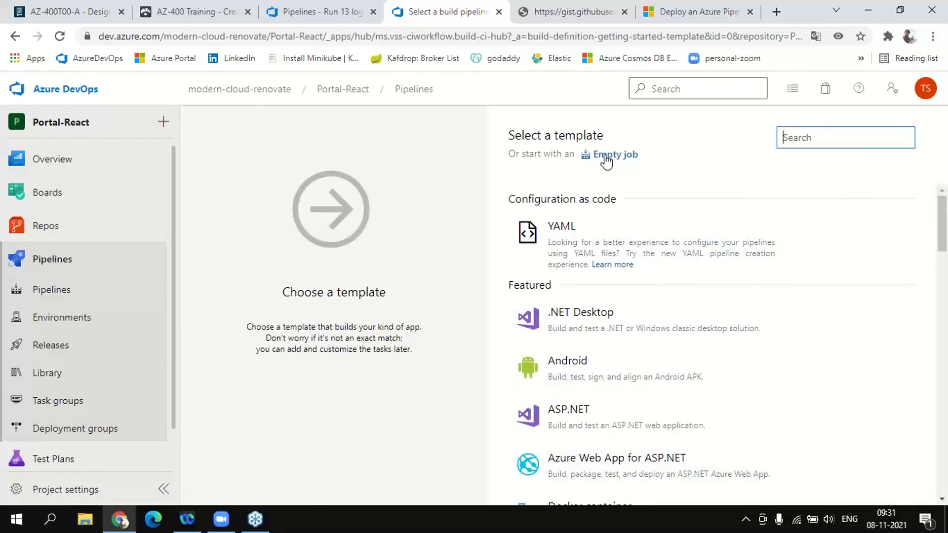
click(604, 155)
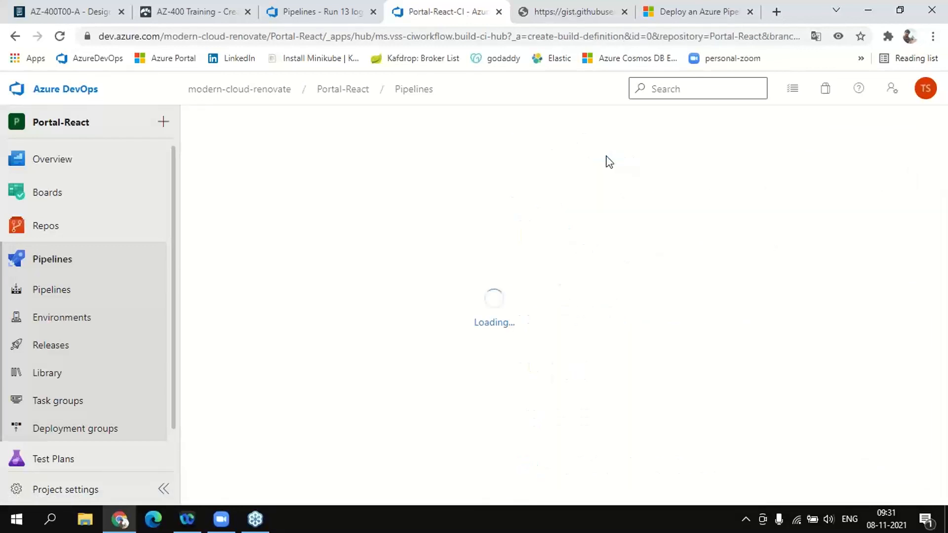
- Search the tasks for Agent job 1 for "Redgate" and "Red gate", and look through the Marketplace extensions
click(526, 295)
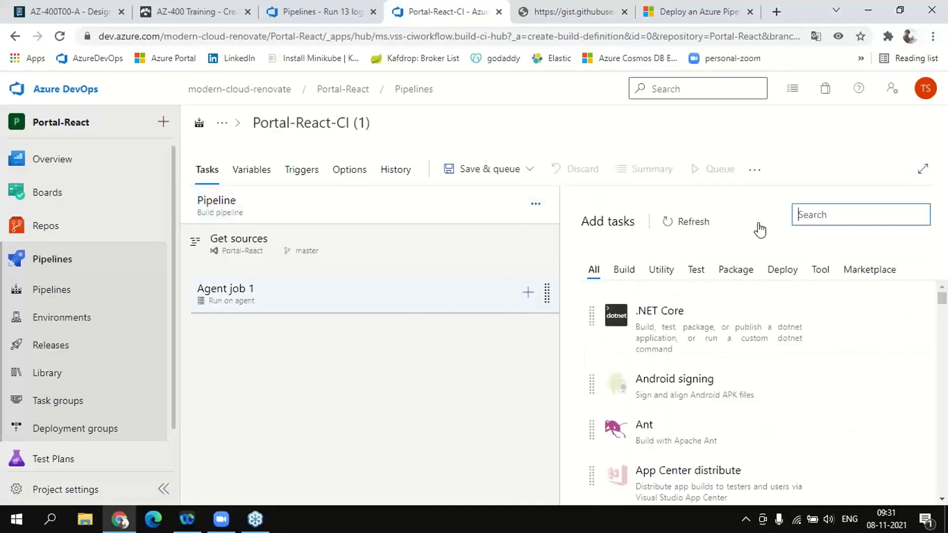
text(Redgate)
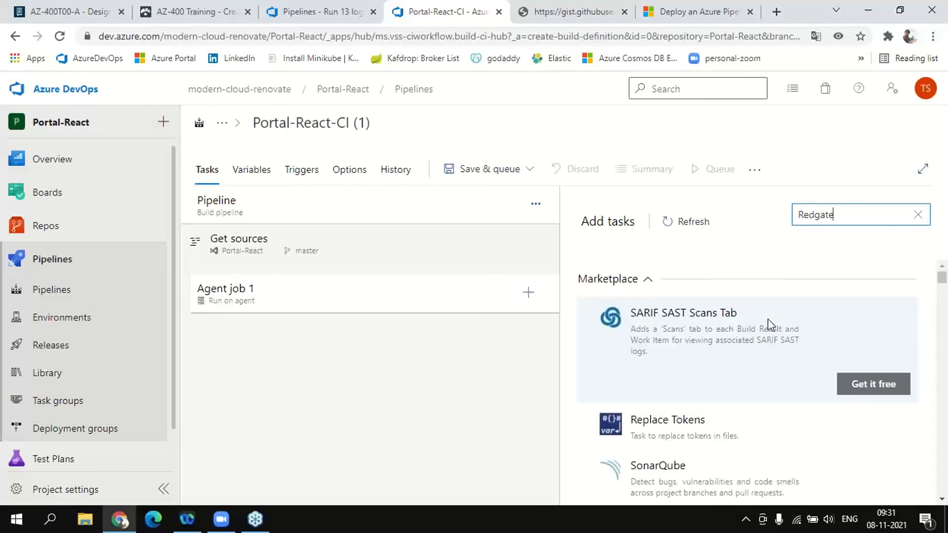
click(815, 216)
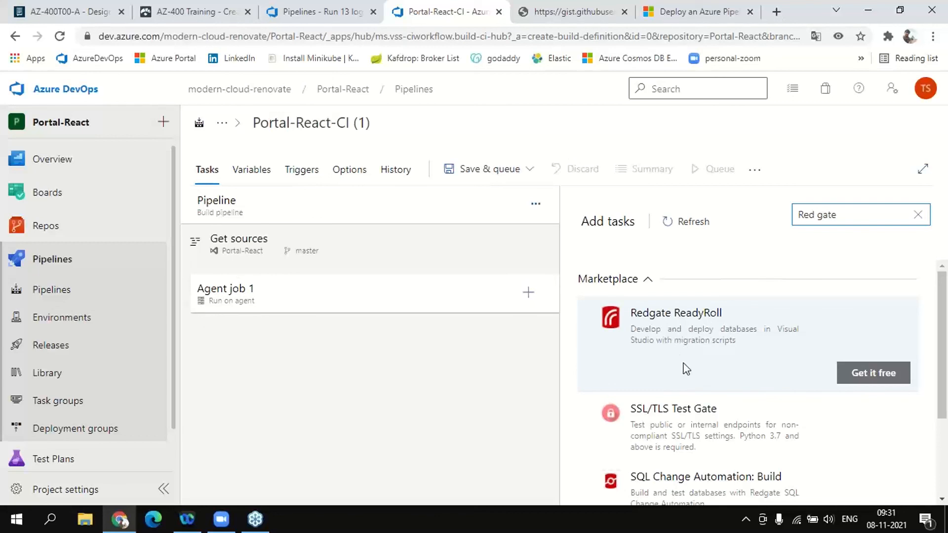
scroll(691, 457, down, 1)
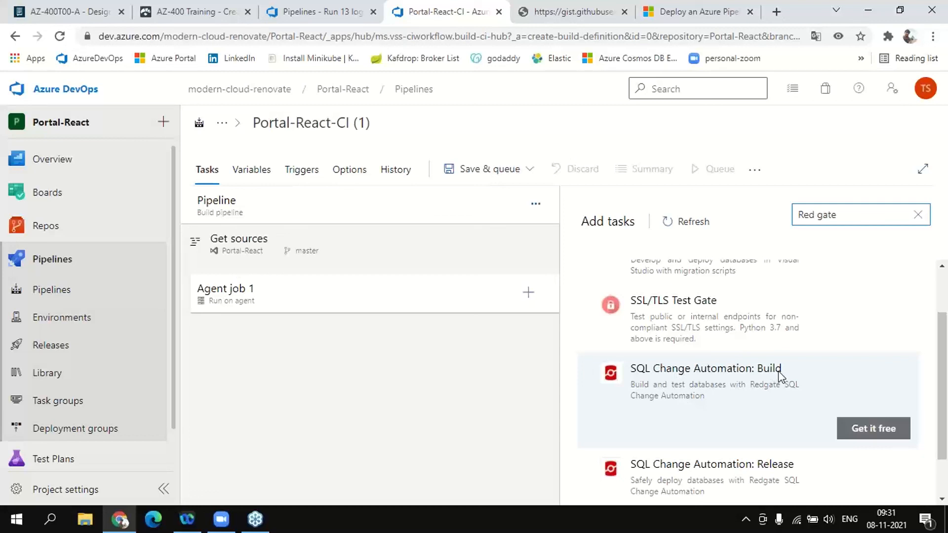
scroll(780, 376, down, 1)
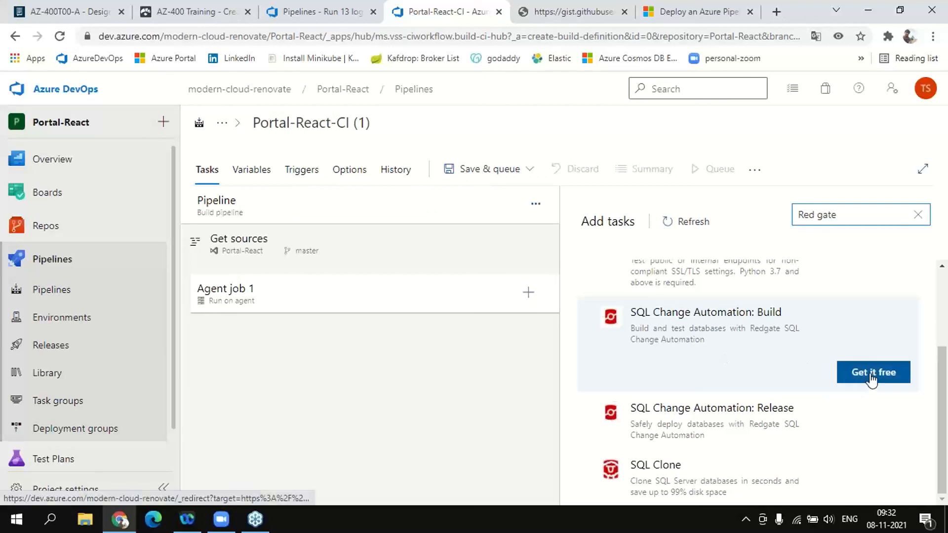
scroll(869, 380, up, 3)
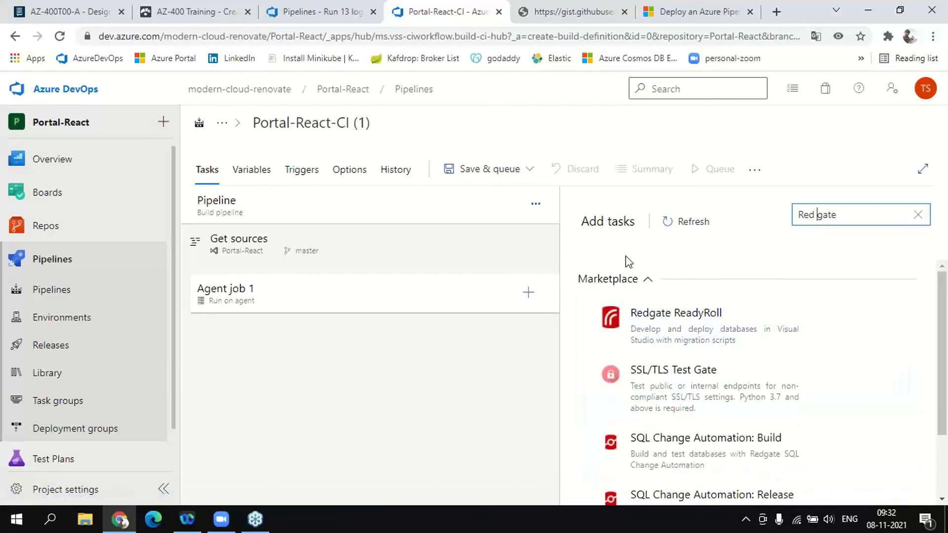
scroll(779, 416, down, 2)
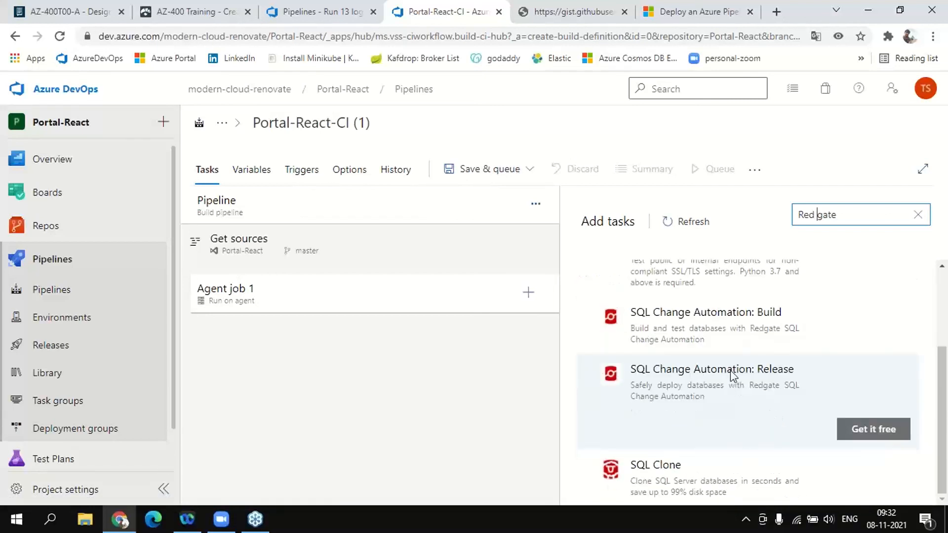
- Open the Marketplace pages for SQL Change Automation: Release and Build, keeping only the Build page open
click(872, 429)
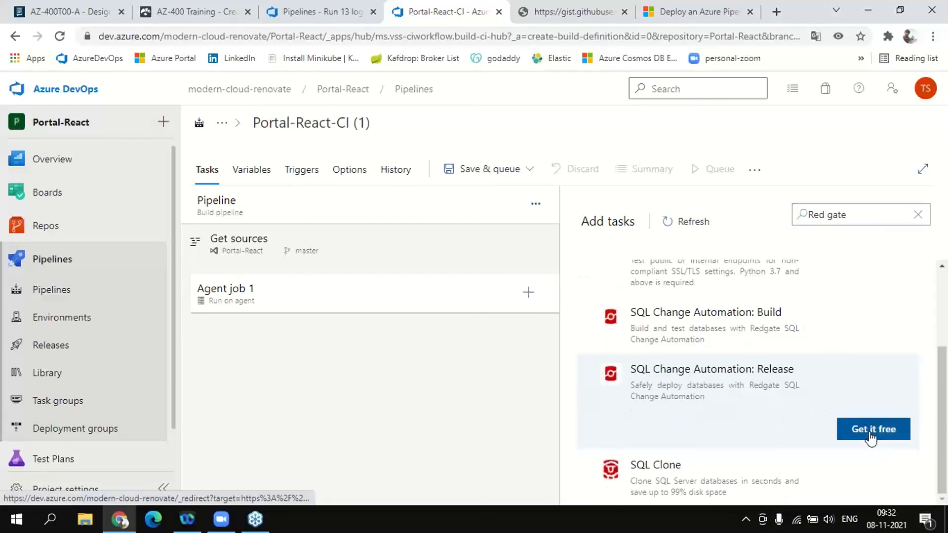
click(353, 23)
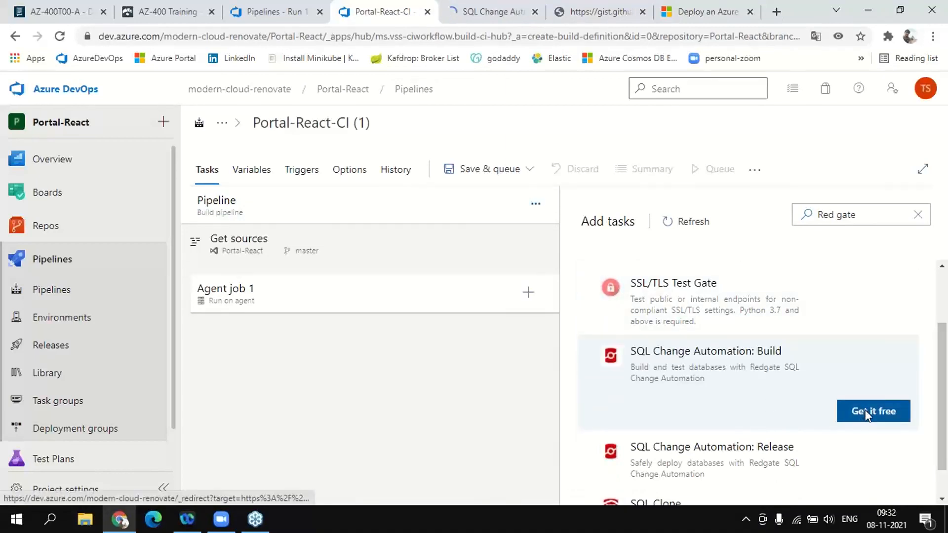
click(864, 410)
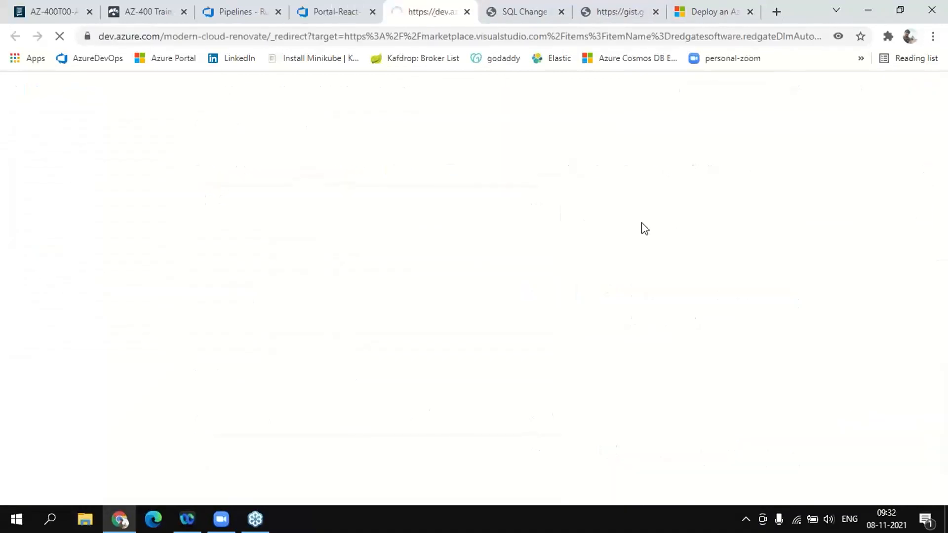
click(516, 12)
click(561, 12)
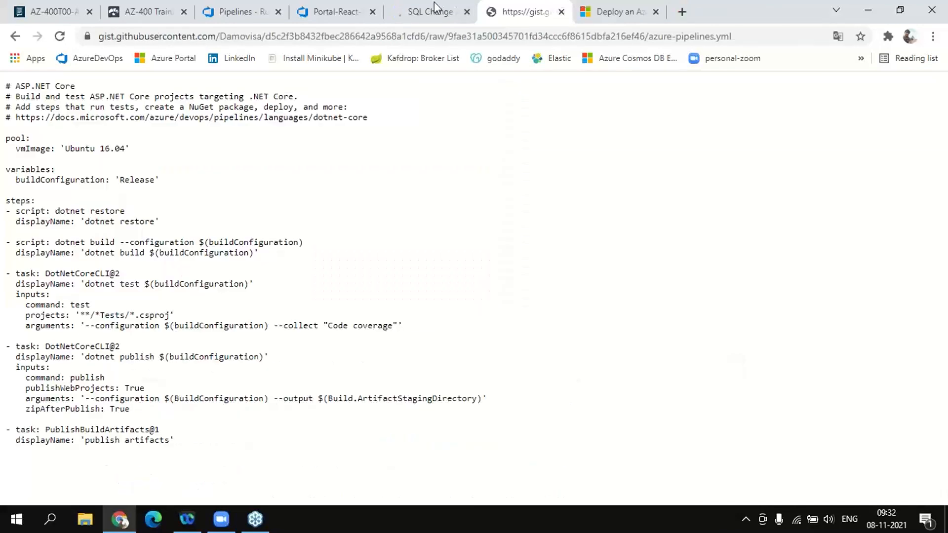
click(435, 11)
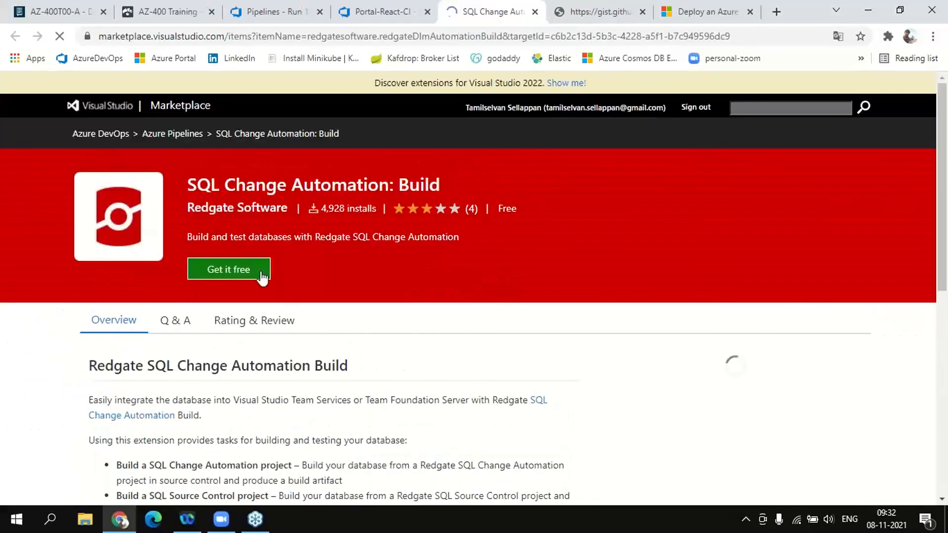
- Review the SQL Change Automation: Build extension's supported tasks and its Tools and Pricing terms
click(242, 274)
scroll(250, 275, down, 9)
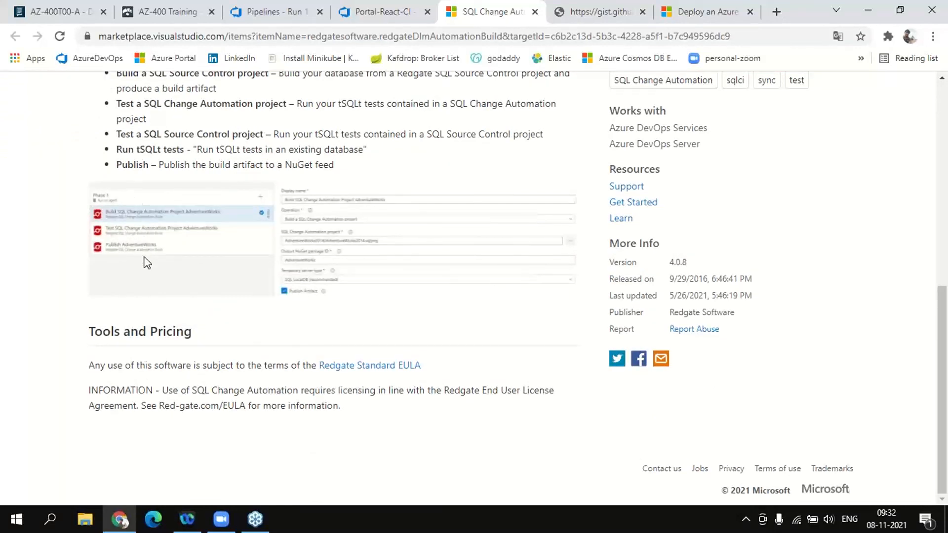
drag(101, 366, 226, 375)
scroll(292, 213, up, 8)
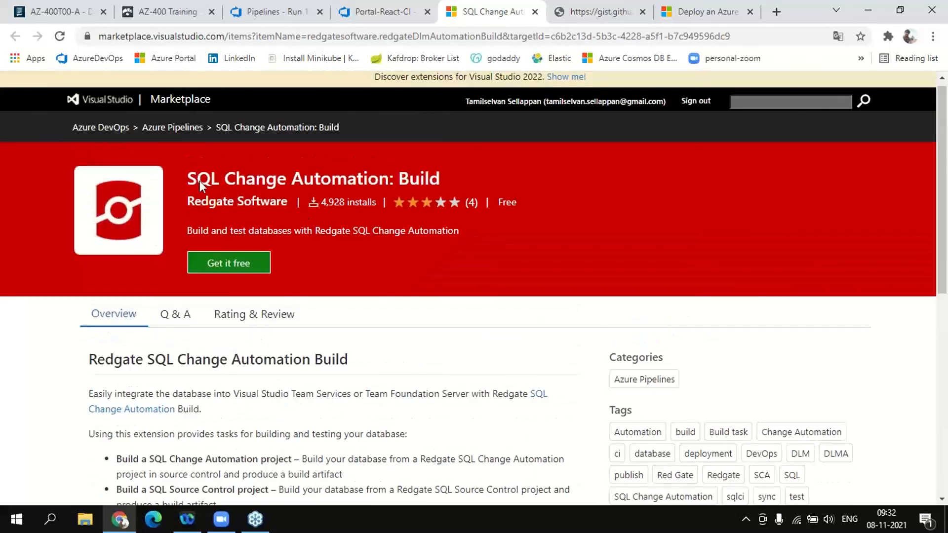
scroll(326, 194, down, 5)
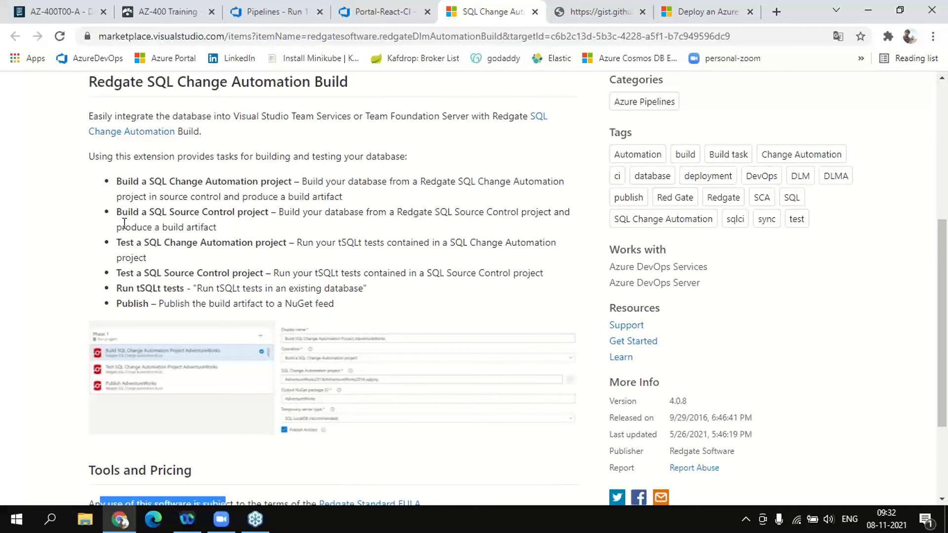
drag(120, 186, 346, 309)
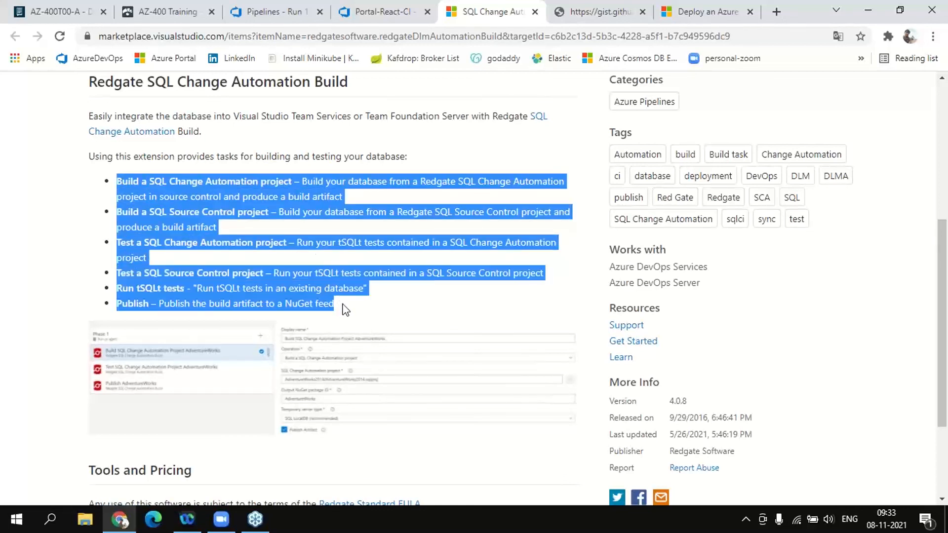
click(340, 310)
scroll(338, 311, up, 5)
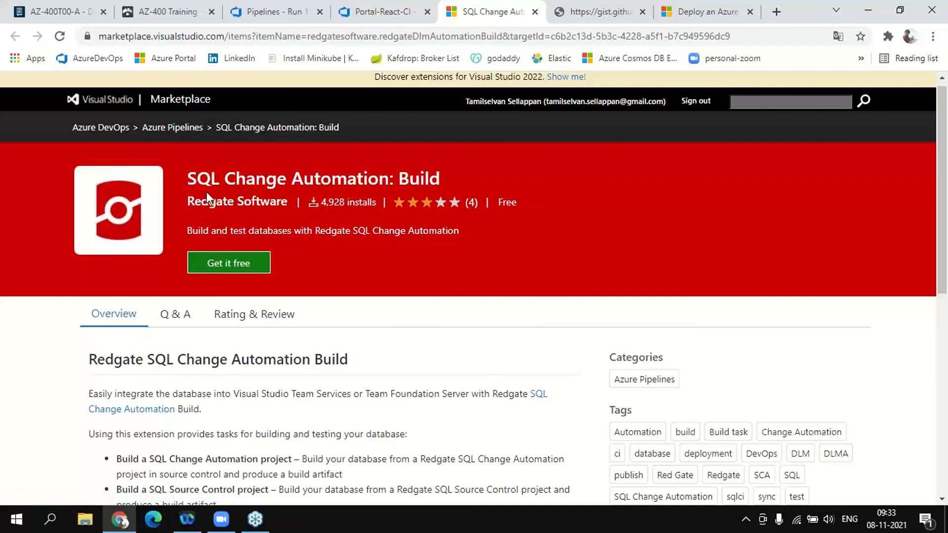
- Open Redgate Software's publisher page separately while keeping the SQL Change Automation: Build page in view
ctrl+click(221, 206)
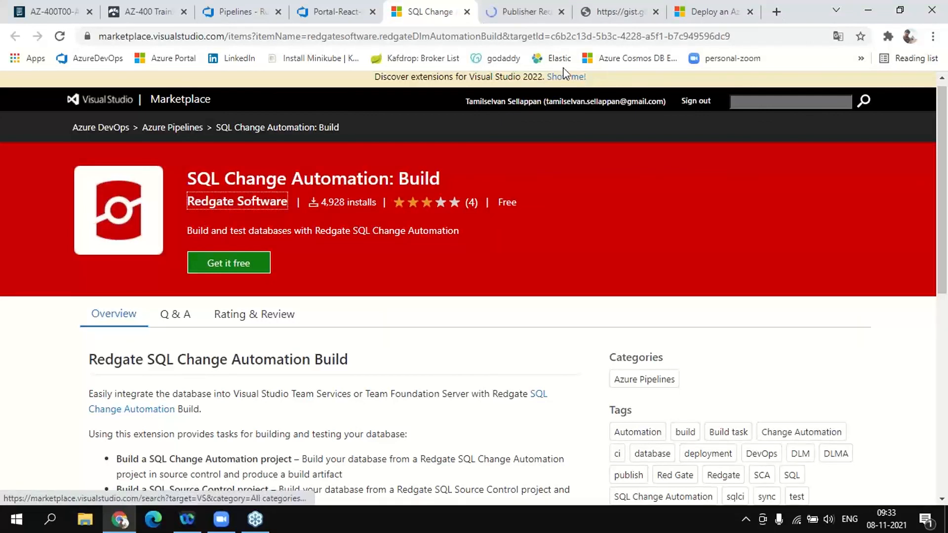
click(511, 10)
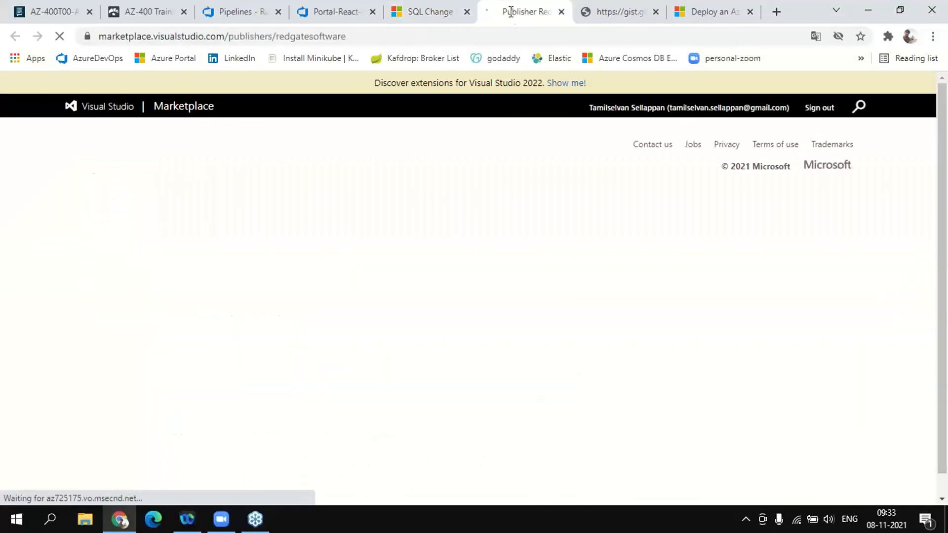
click(437, 2)
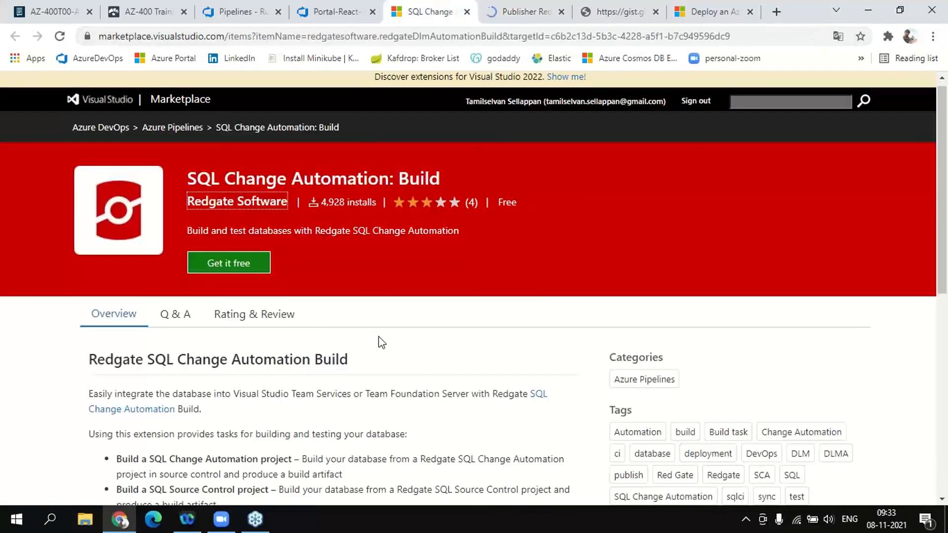
scroll(378, 337, down, 8)
scroll(380, 337, up, 10)
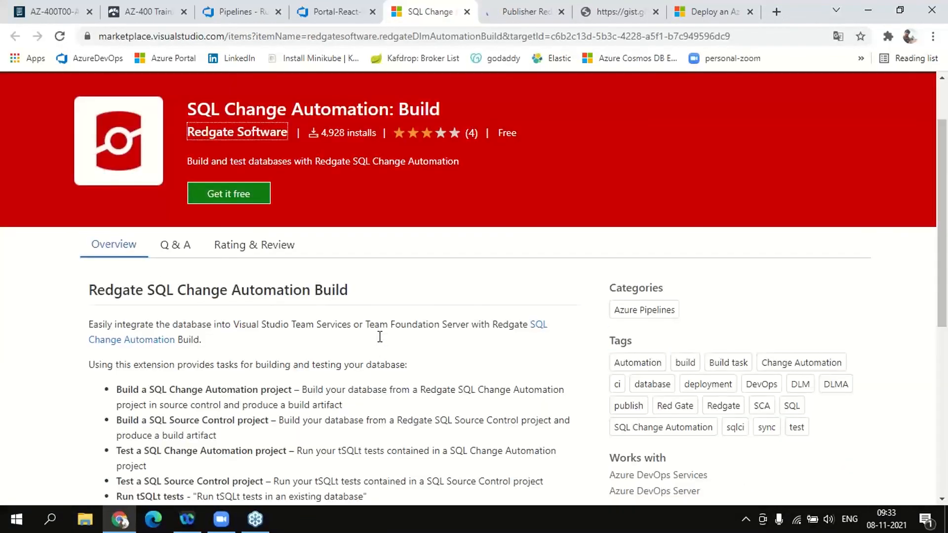
- Start getting SQL Change Automation: Build for free, and look over the Azure DevOps extensions on Redgate Software's publisher page
click(224, 197)
click(508, 12)
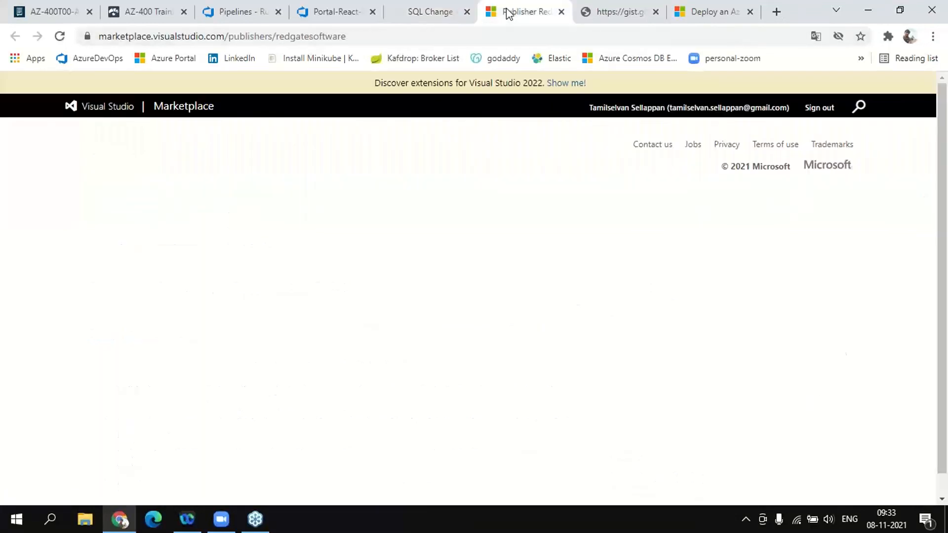
scroll(434, 271, down, 1)
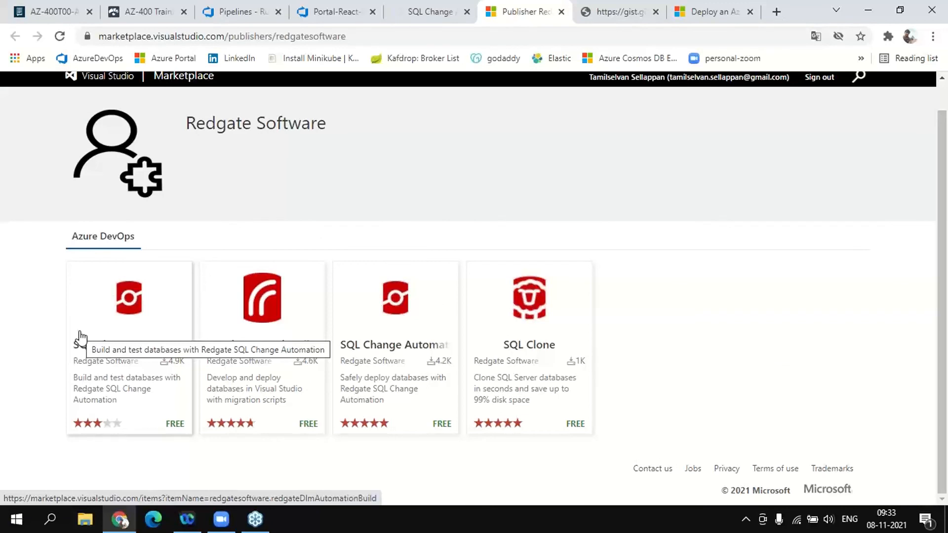
scroll(83, 339, up, 1)
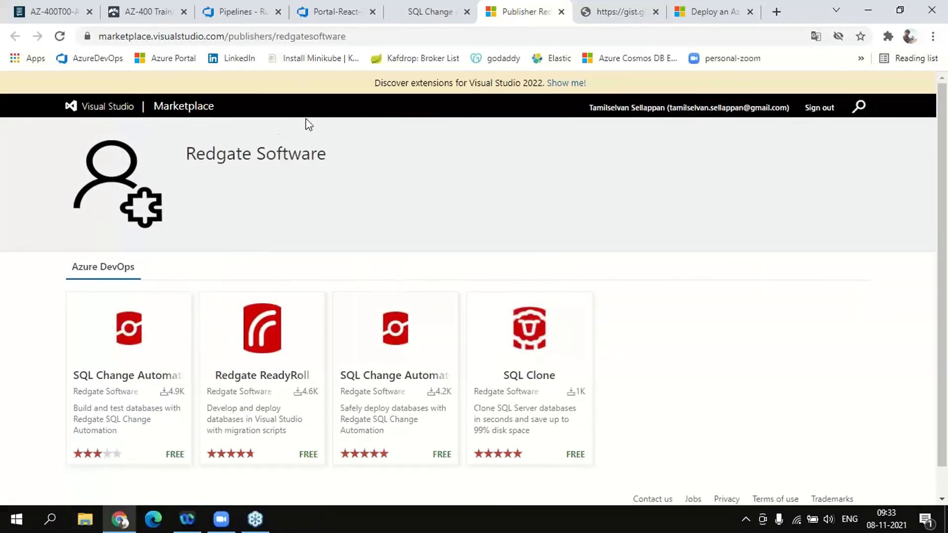
- Request installation of SQL Change Automation: Build for the modern-cloud-renovate organization without a message, and return to its Marketplace page
click(410, 6)
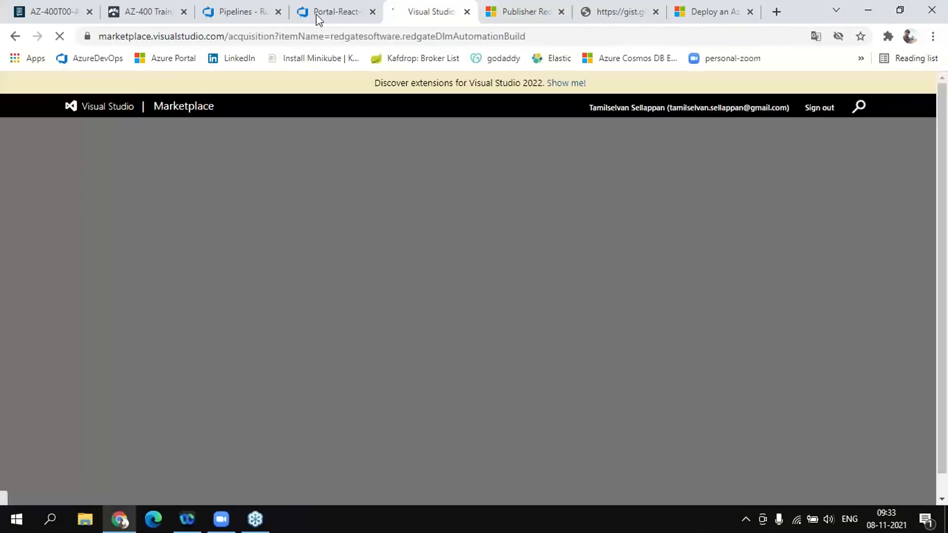
click(313, 11)
click(420, 11)
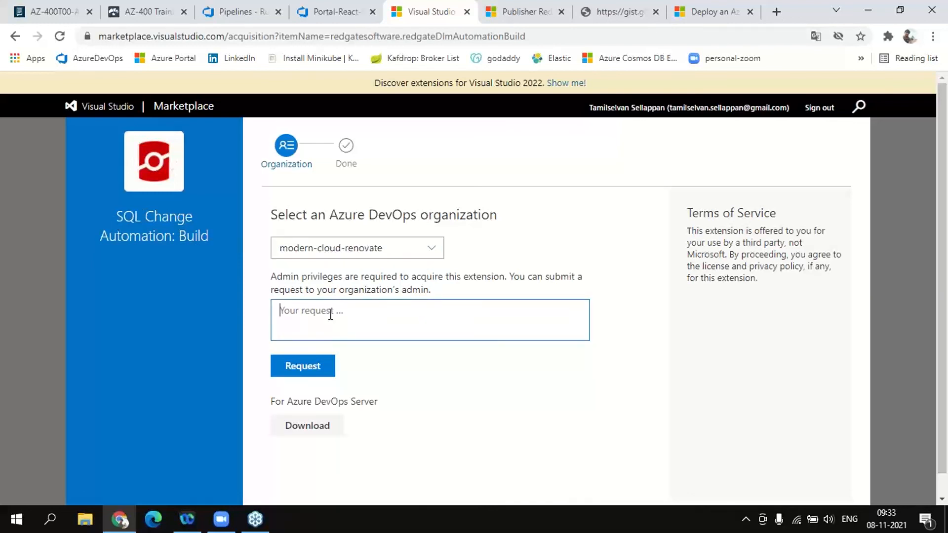
click(304, 366)
scroll(309, 365, down, 1)
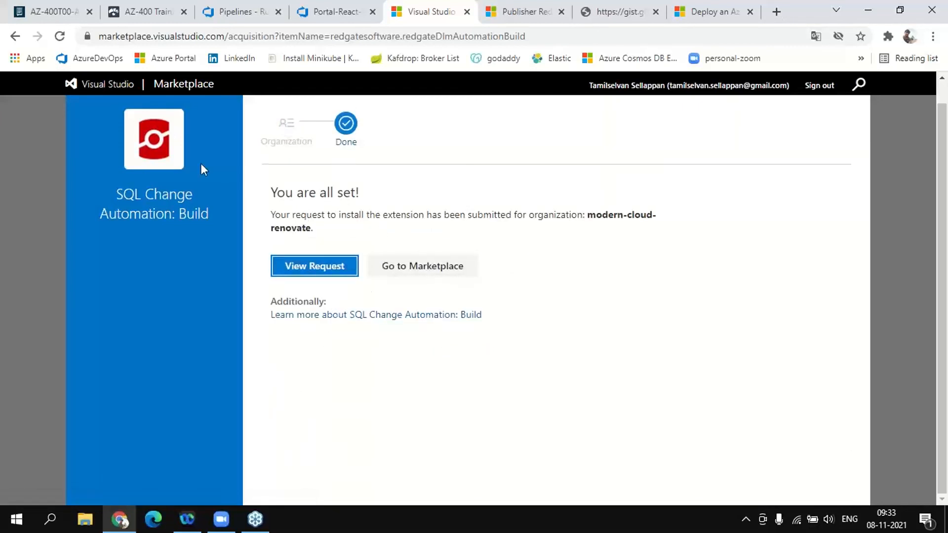
click(15, 37)
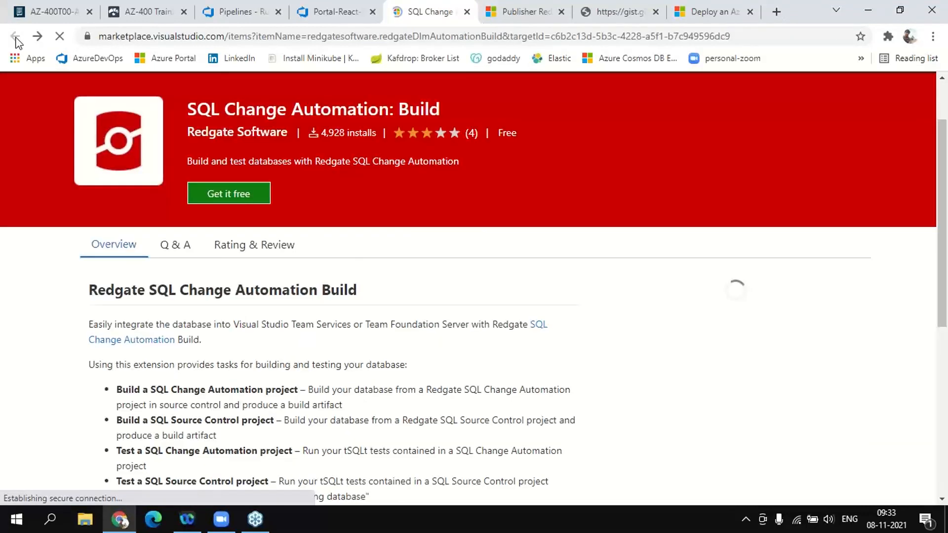
- Return to the Portal-React-CI (1) pipeline and search the tasks to add for "redgat"
click(333, 14)
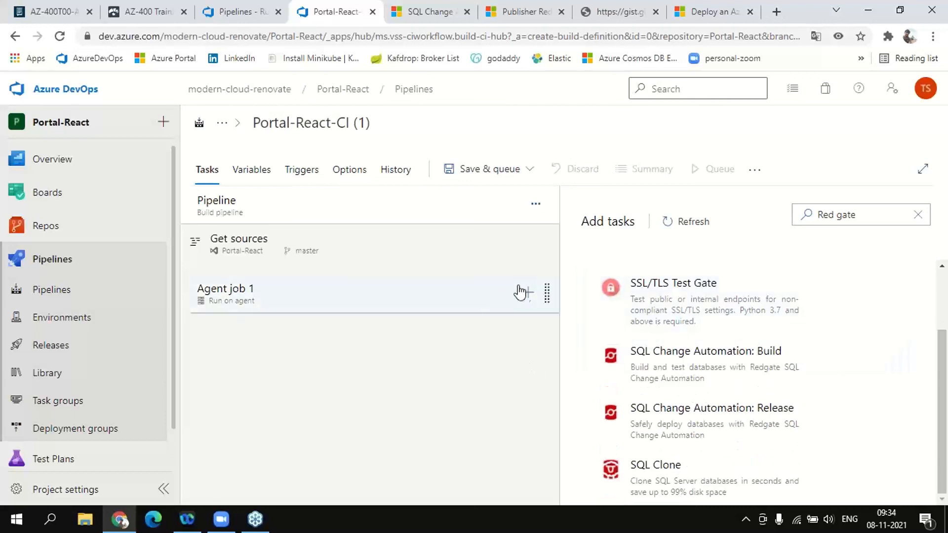
click(842, 221)
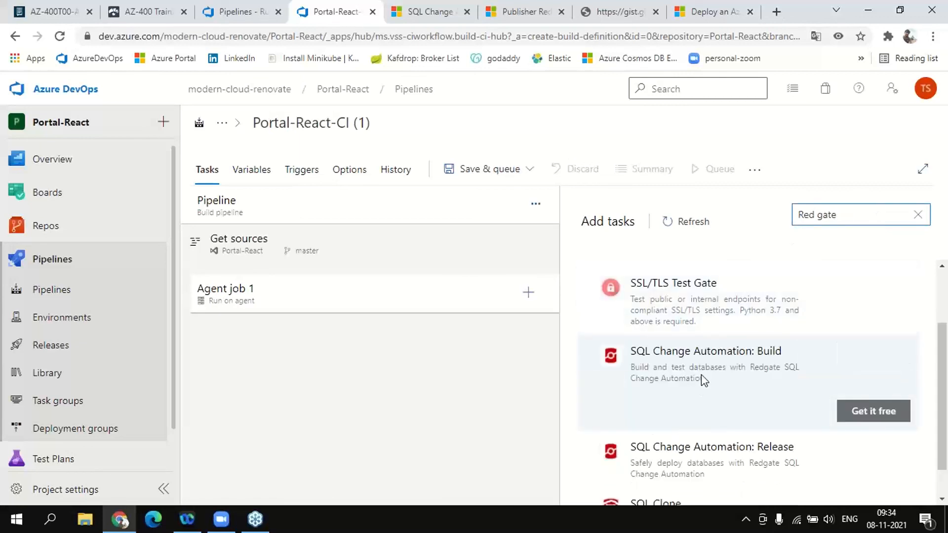
drag(853, 215, 786, 222)
text(re)
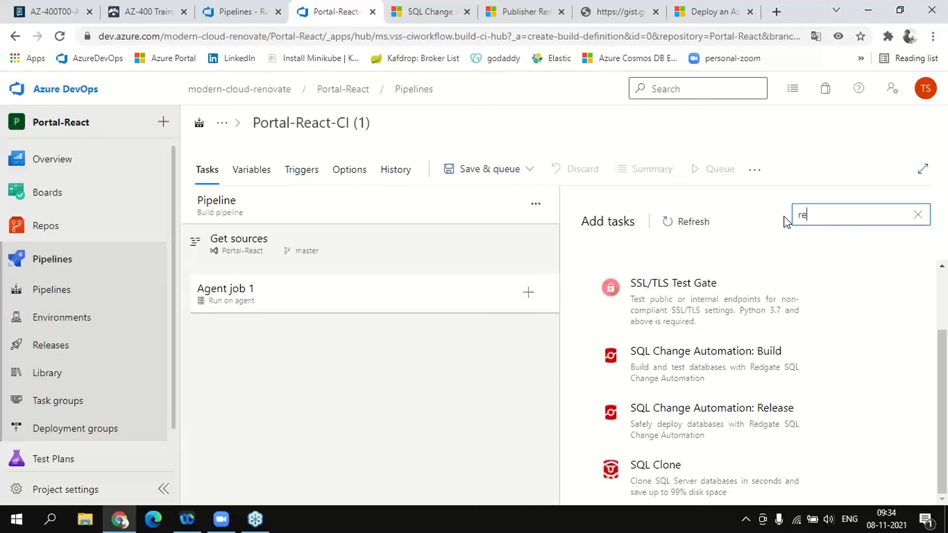
text(dgat)
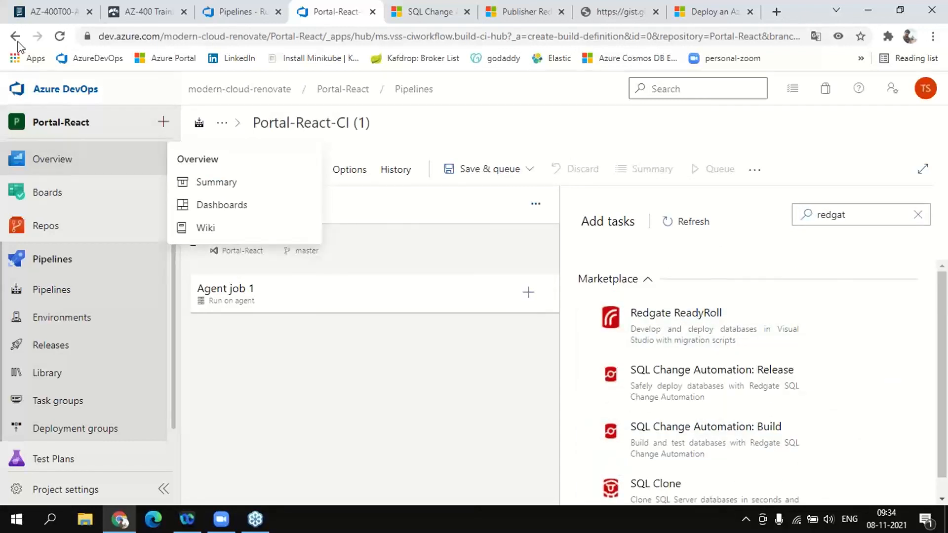
- Reload the new pipeline's editor, search Agent job 1's tasks for "redgate" and "red gate", and look through the Marketplace extensions
click(59, 36)
click(541, 113)
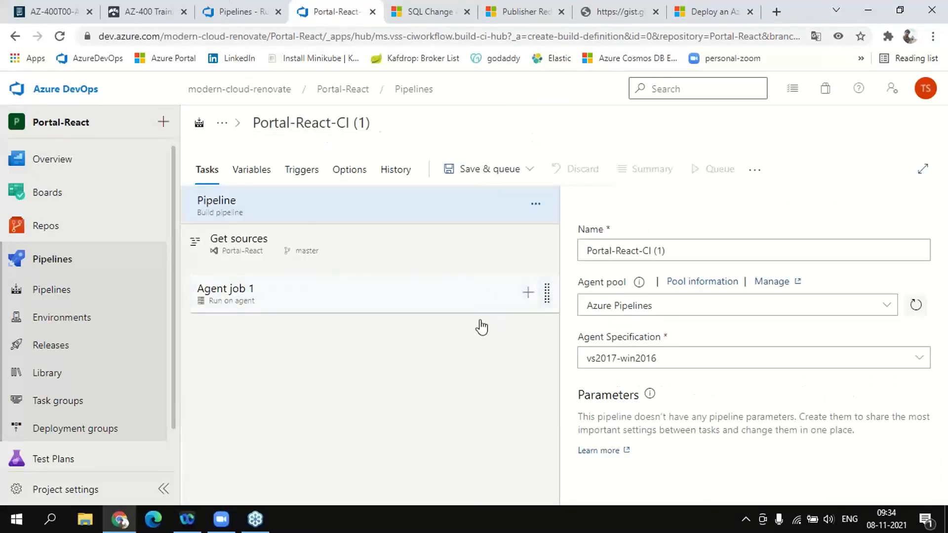
click(529, 293)
text(redgate)
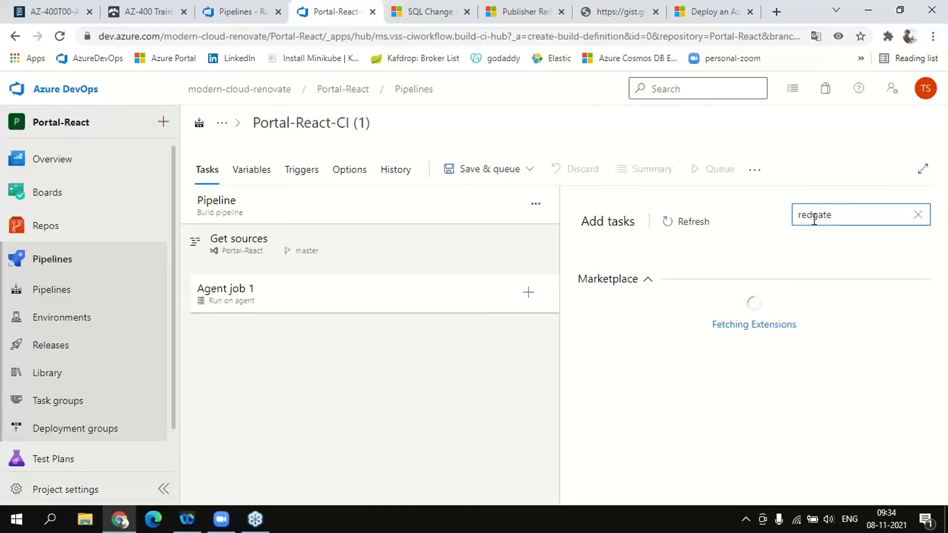
click(813, 215)
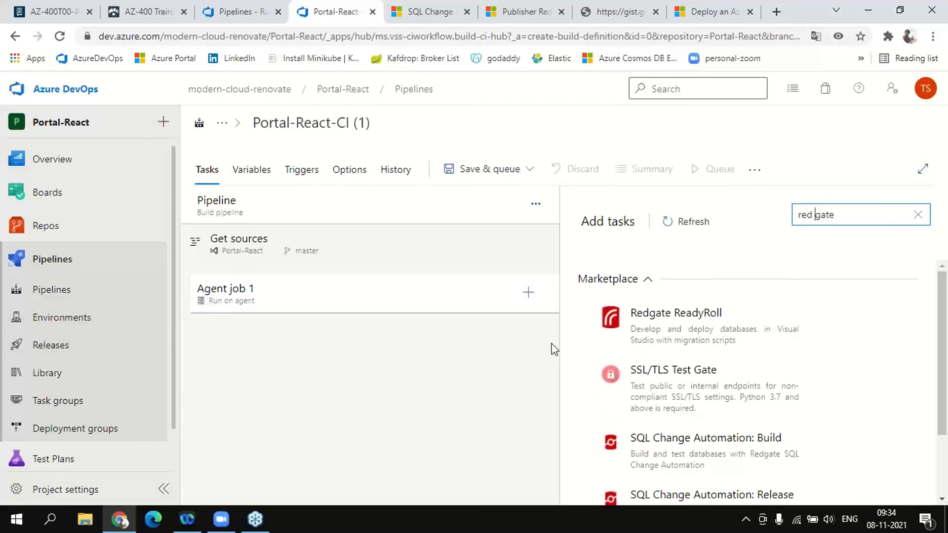
mouse_move(657, 346)
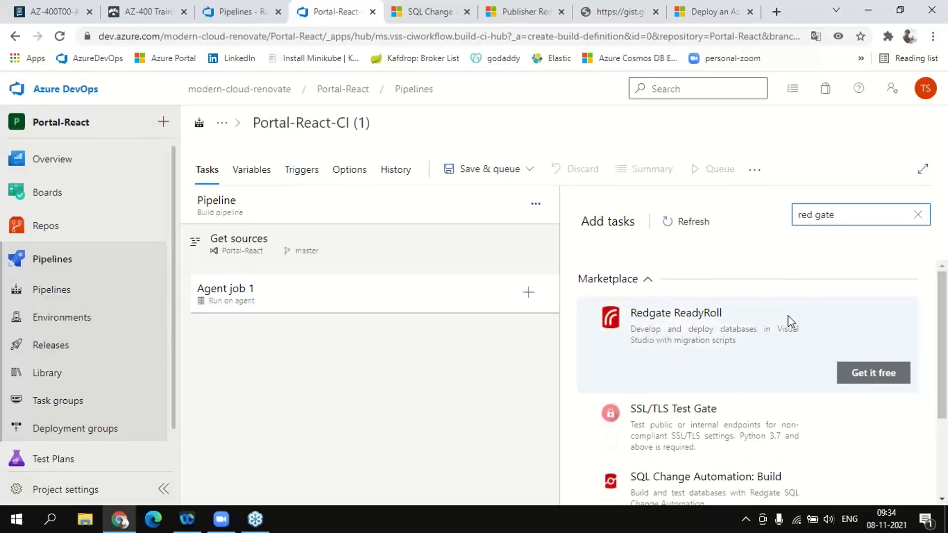
scroll(719, 317, down, 2)
scroll(703, 311, up, 2)
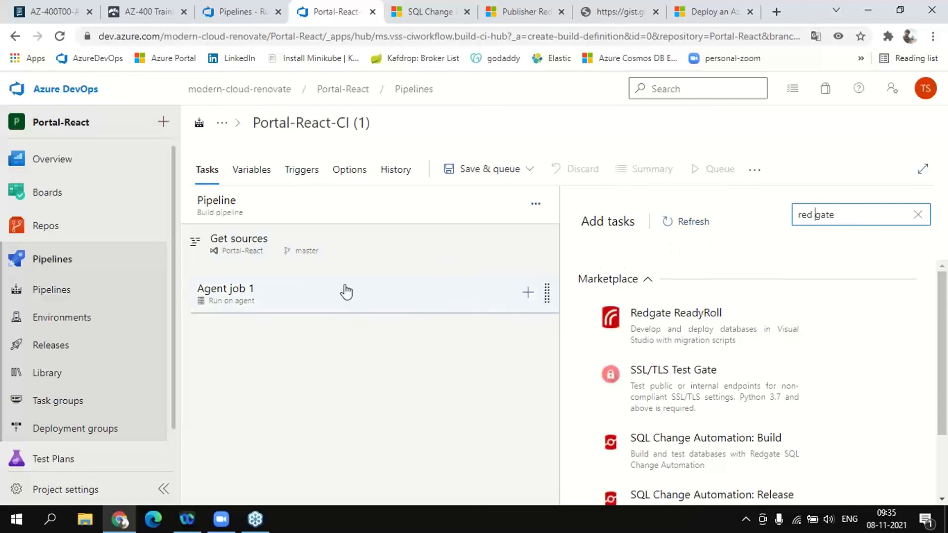
- Open the existing Portal-React-CI pipeline for editing and examine the npm install task's settings and display name
click(233, 8)
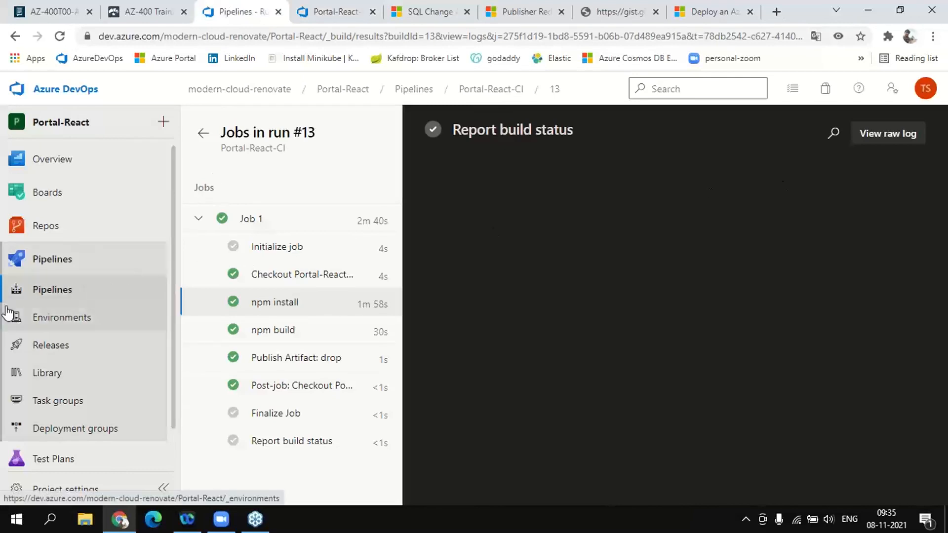
click(53, 292)
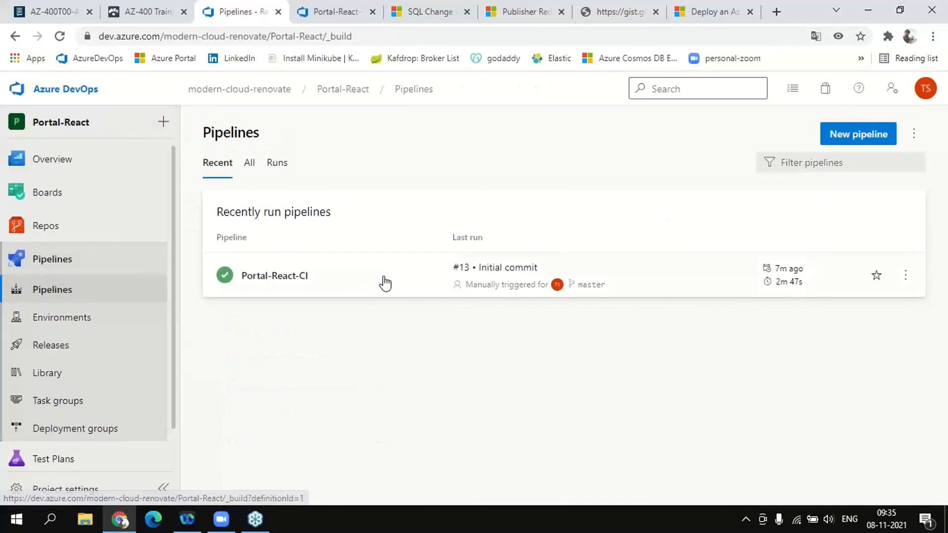
click(290, 279)
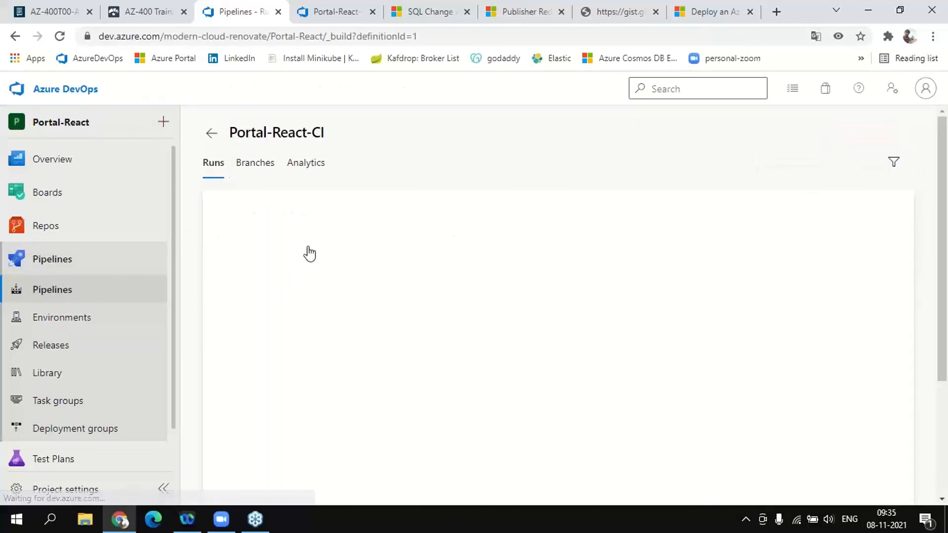
click(786, 135)
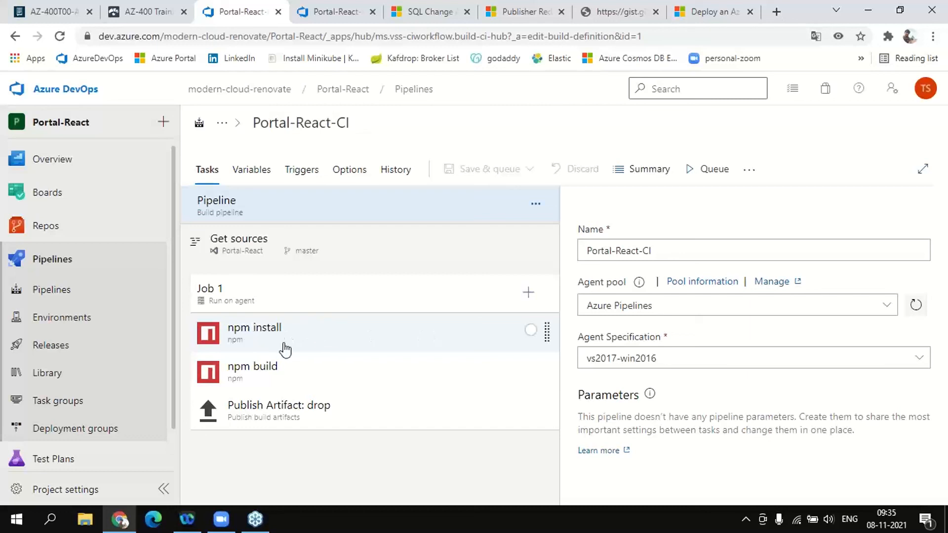
click(282, 340)
click(644, 310)
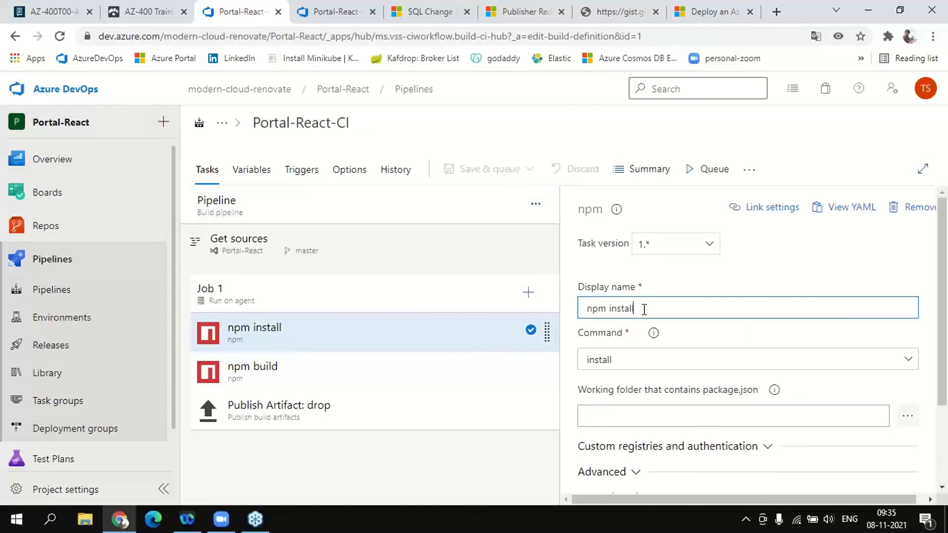
drag(644, 310, 618, 310)
click(644, 309)
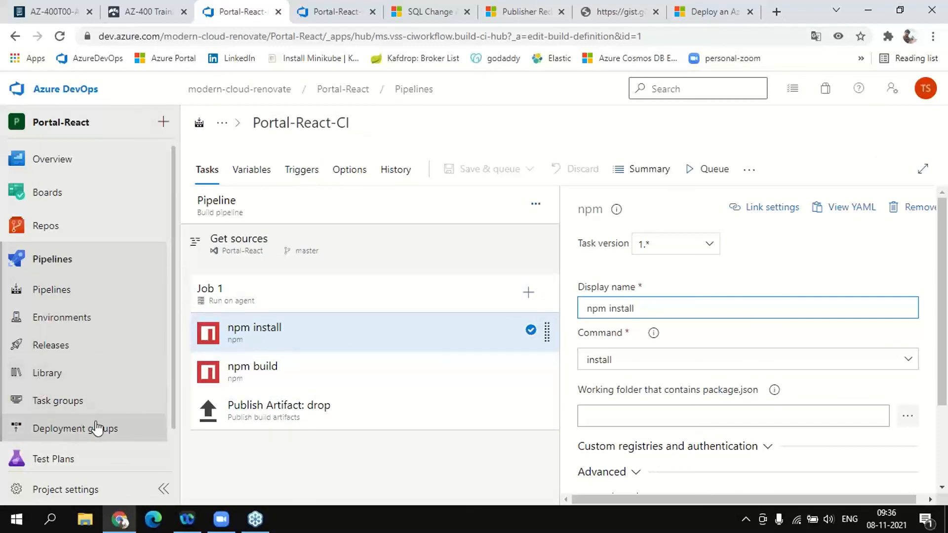
- Open run #13 of Portal-React-CI and review its available actions, summary, releases, warnings and jobs
click(49, 290)
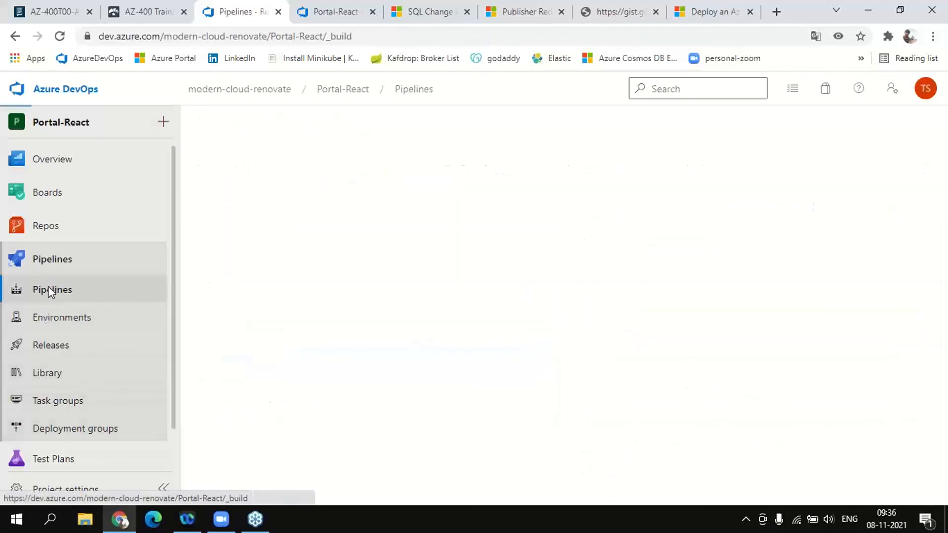
click(277, 284)
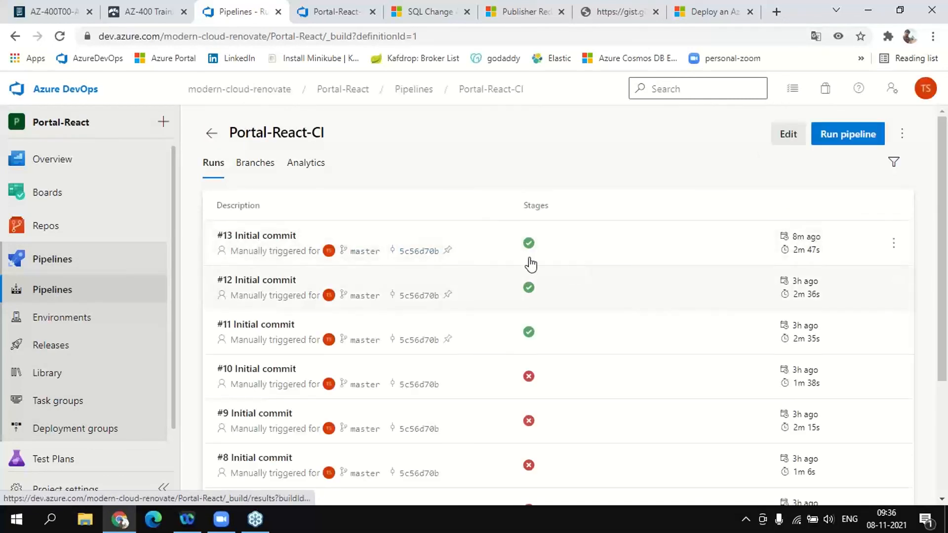
click(265, 238)
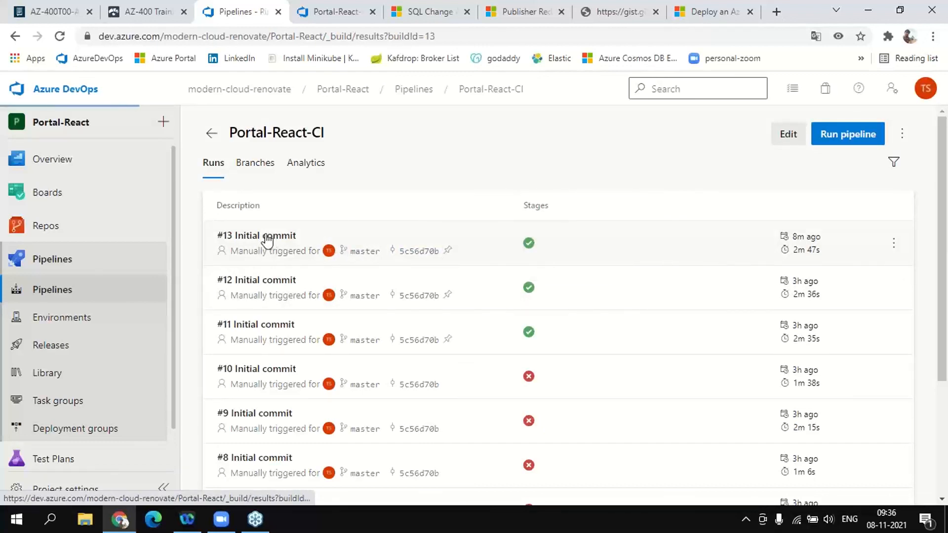
click(899, 134)
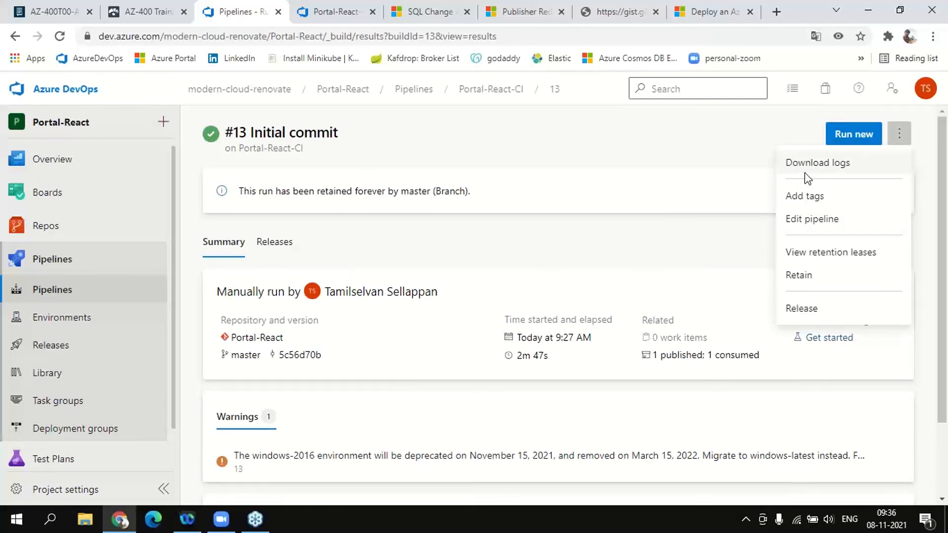
click(624, 247)
scroll(627, 248, down, 2)
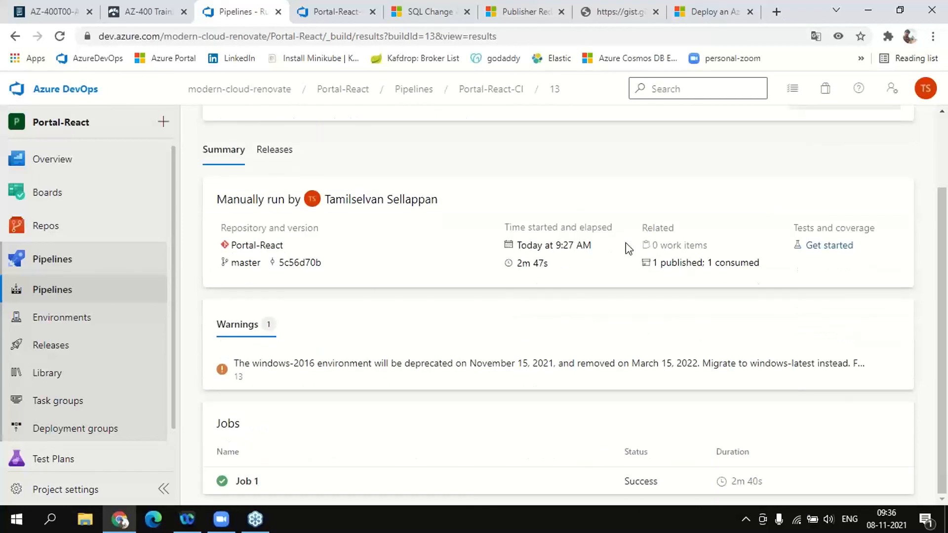
scroll(626, 248, up, 2)
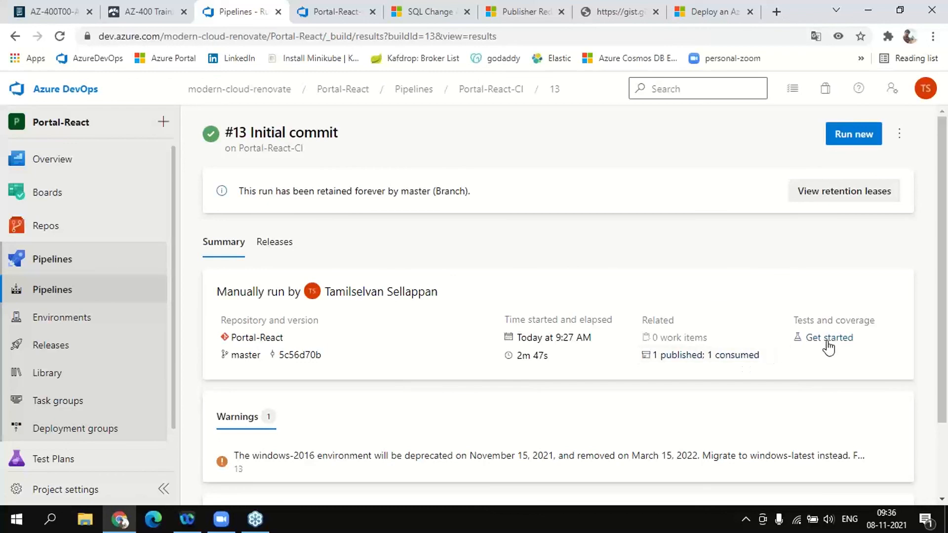
click(270, 247)
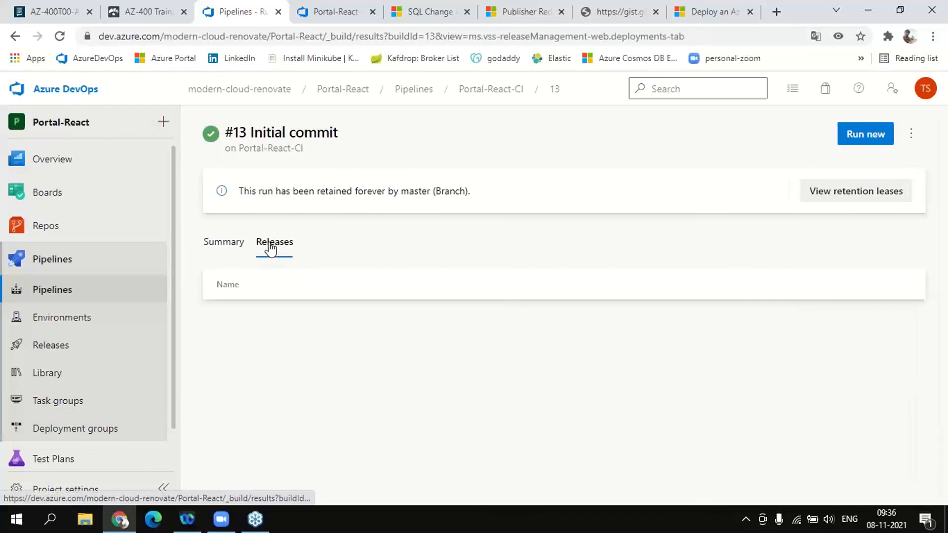
click(226, 247)
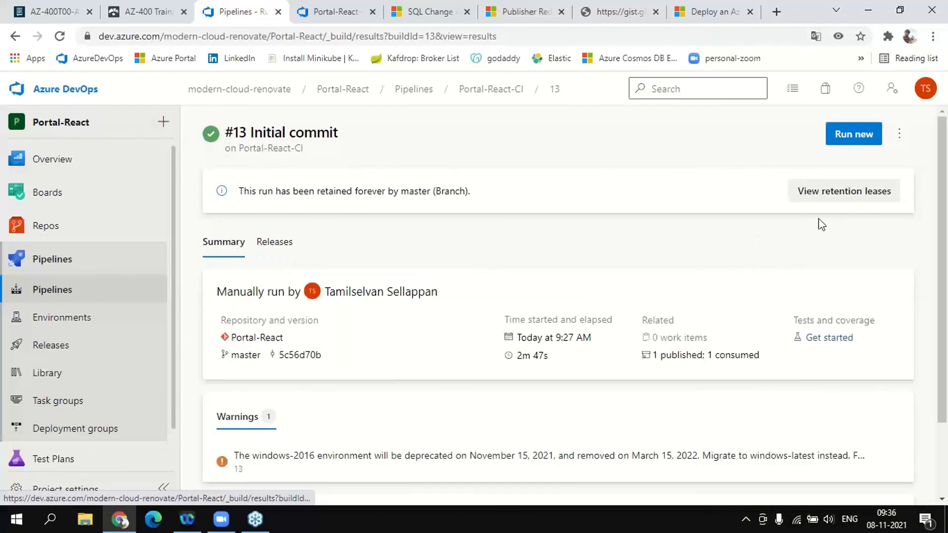
scroll(471, 385, down, 2)
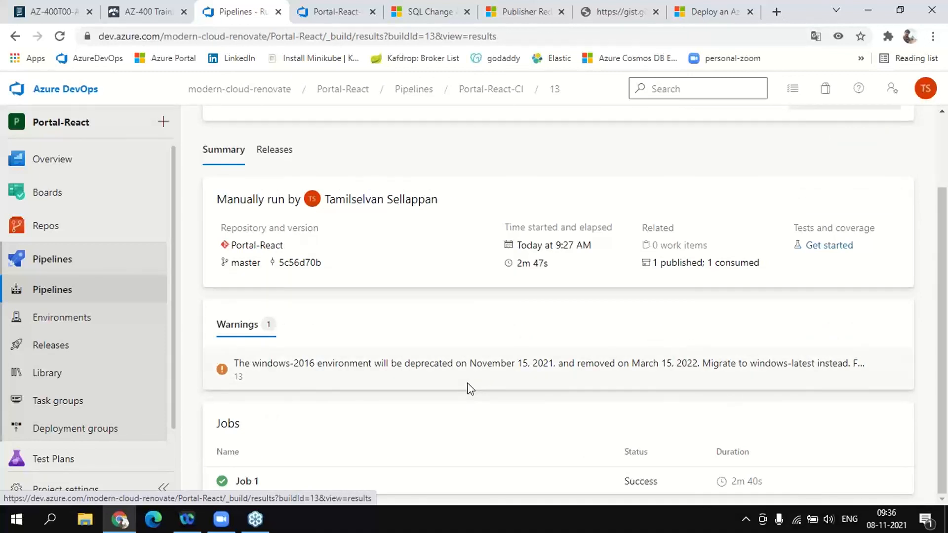
- Open Job 1 of run #13 and look through its step logs, from the repository checkout to Finalize Job
click(246, 481)
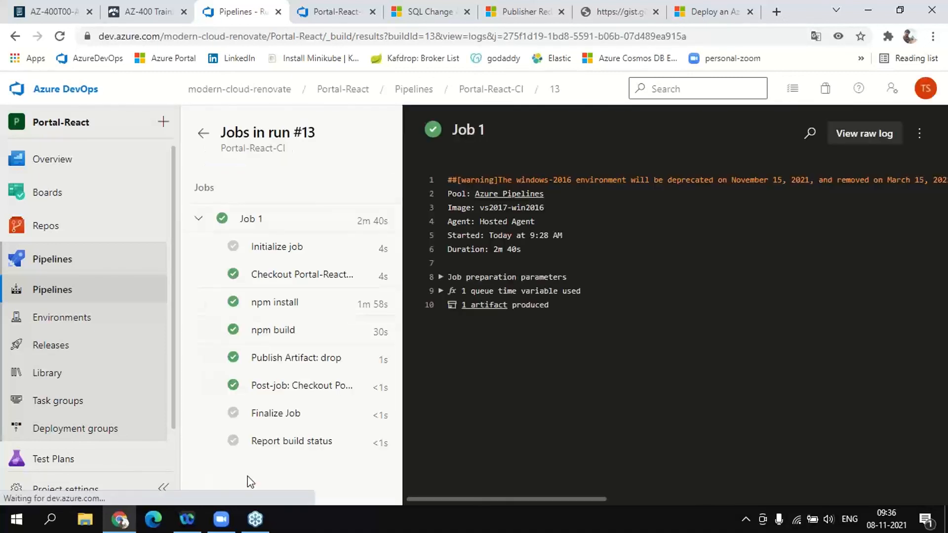
click(279, 276)
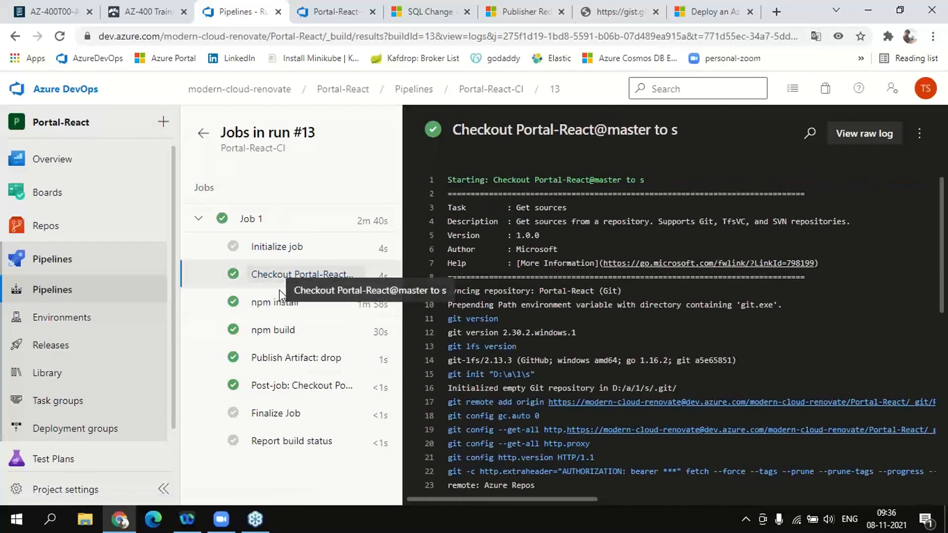
click(274, 303)
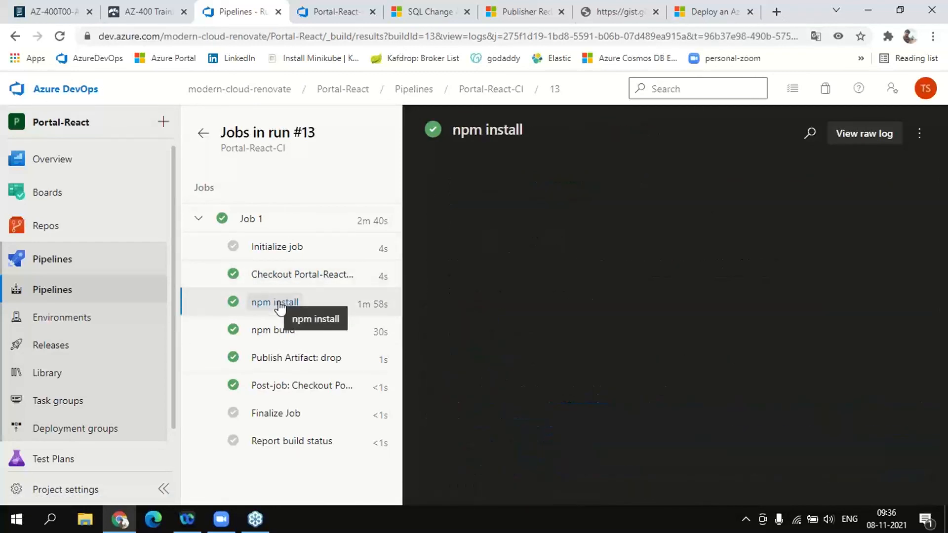
click(278, 338)
click(282, 359)
click(288, 388)
click(290, 416)
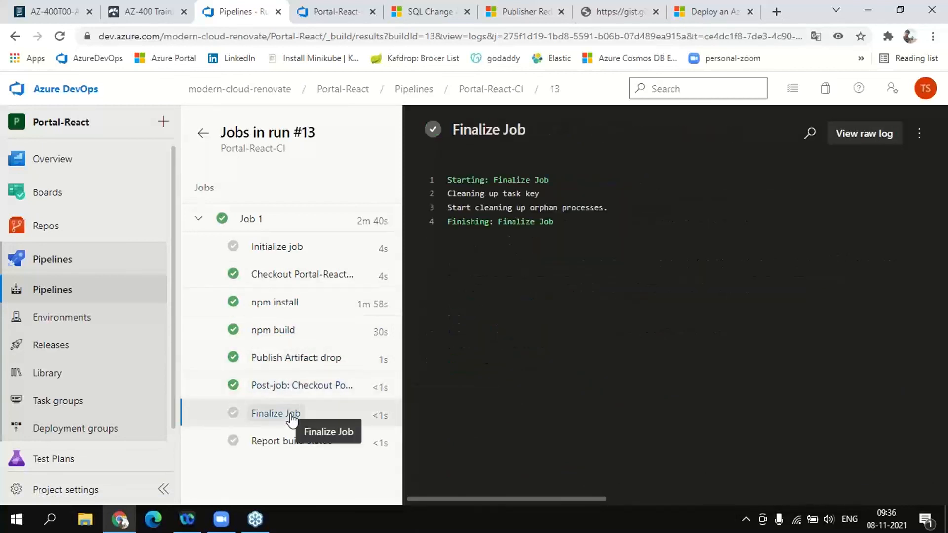
click(259, 386)
click(272, 357)
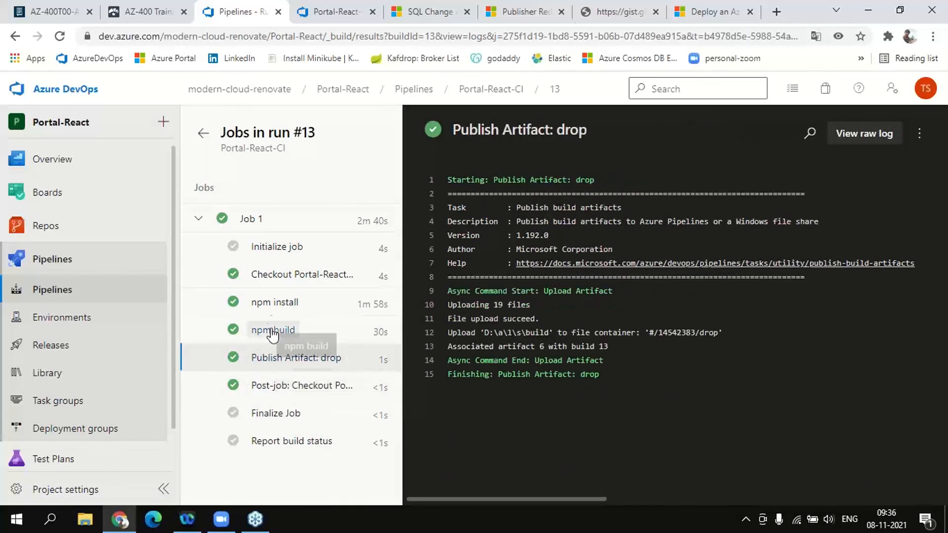
click(273, 336)
click(272, 303)
- Open the Checkout Portal-React@master to s log and examine its title and the supported repository types in the task description
click(270, 275)
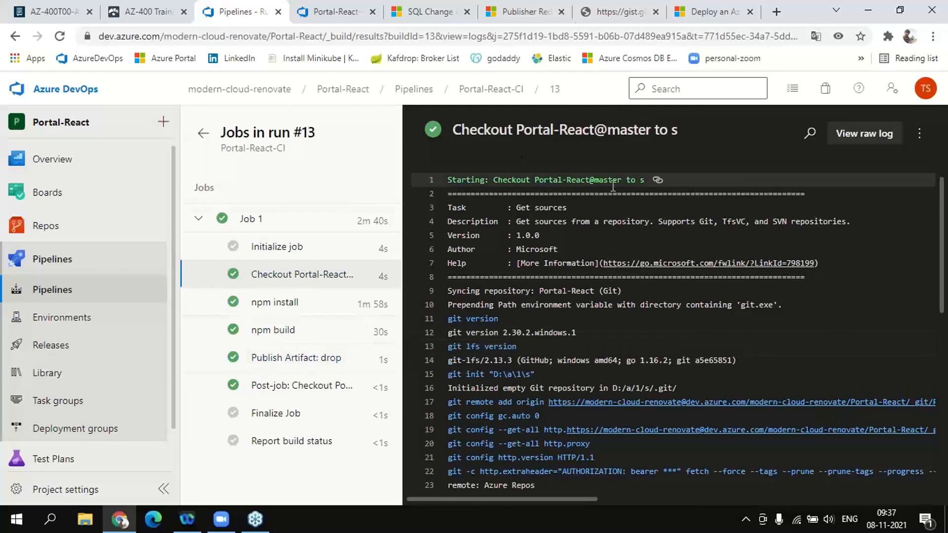
drag(679, 131, 460, 132)
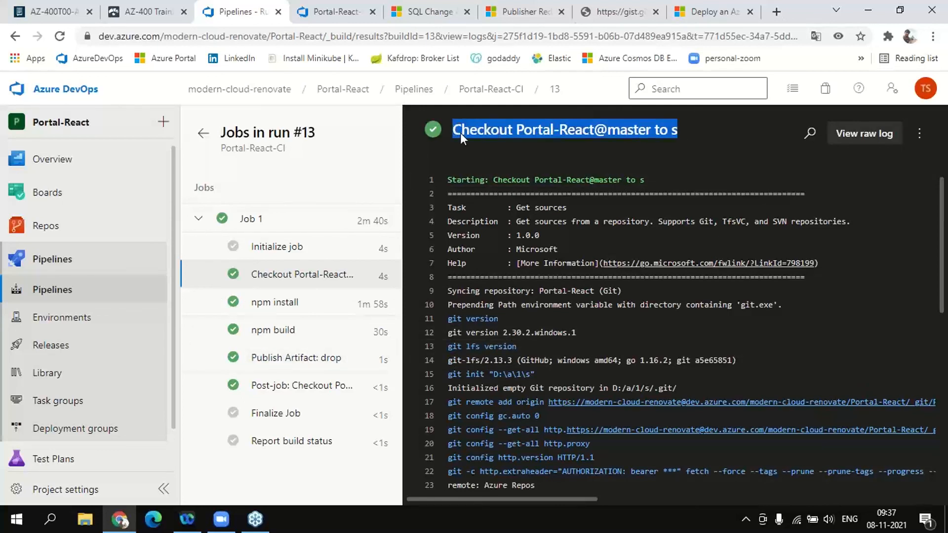
click(519, 153)
scroll(508, 178, down, 3)
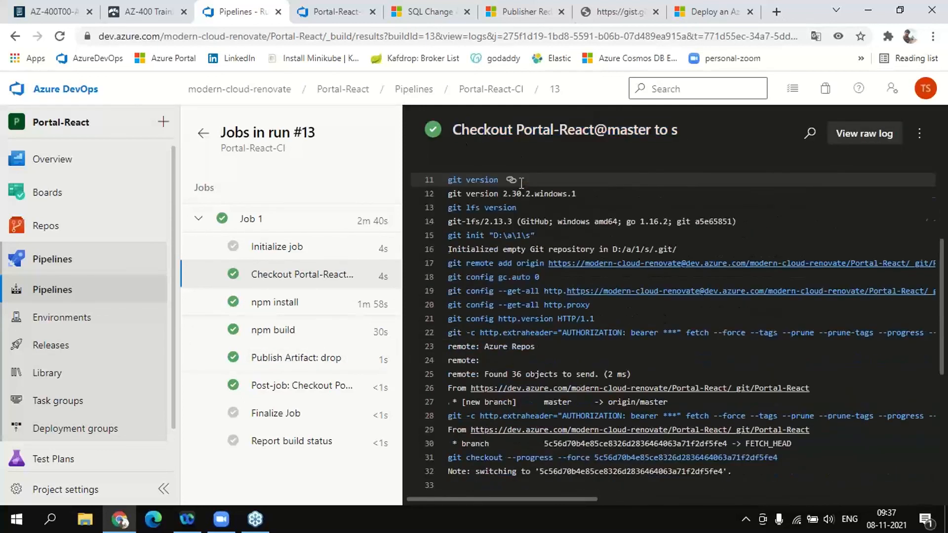
scroll(497, 197, up, 3)
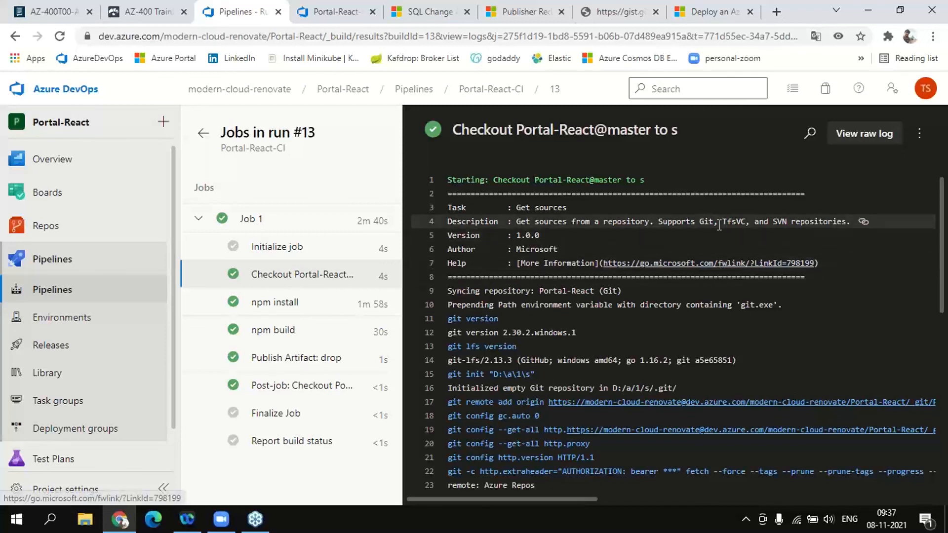
drag(702, 225, 845, 223)
click(845, 222)
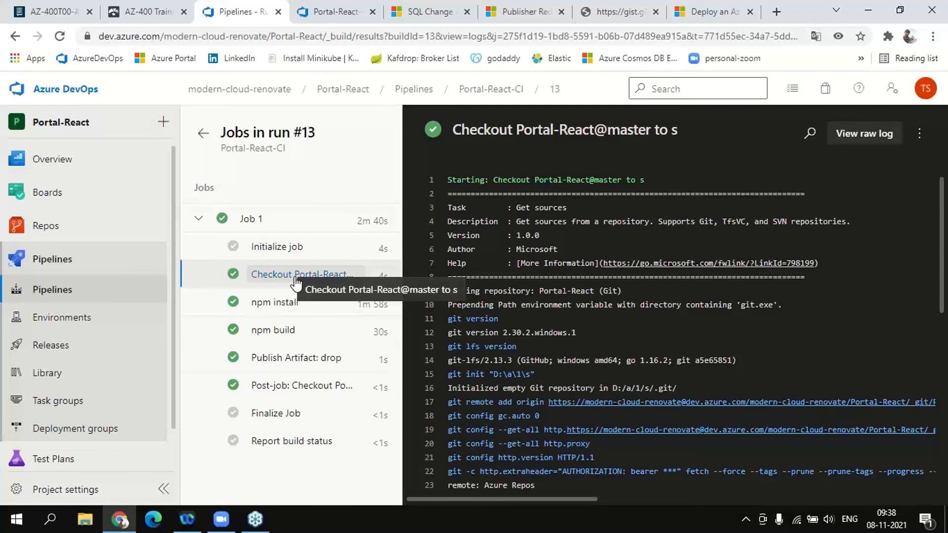
drag(698, 224, 791, 223)
click(711, 221)
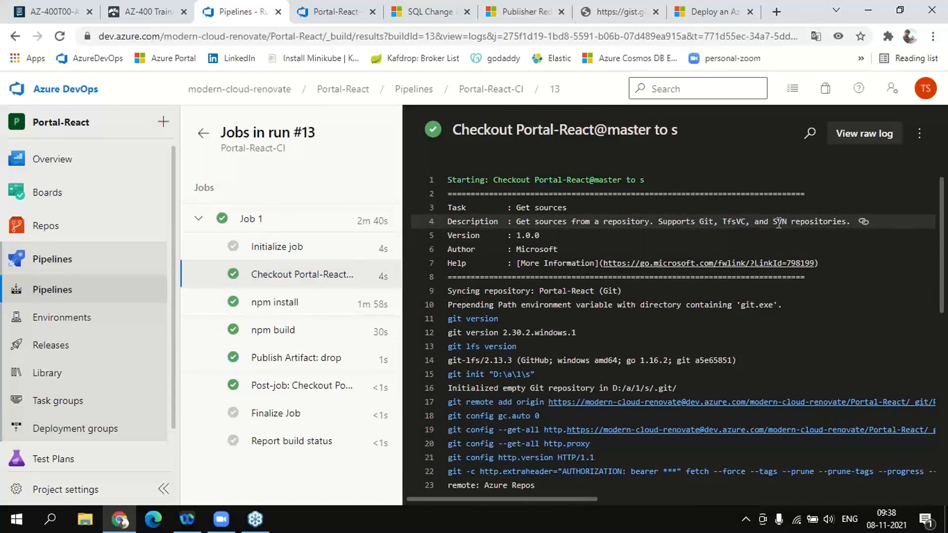
drag(772, 223, 850, 223)
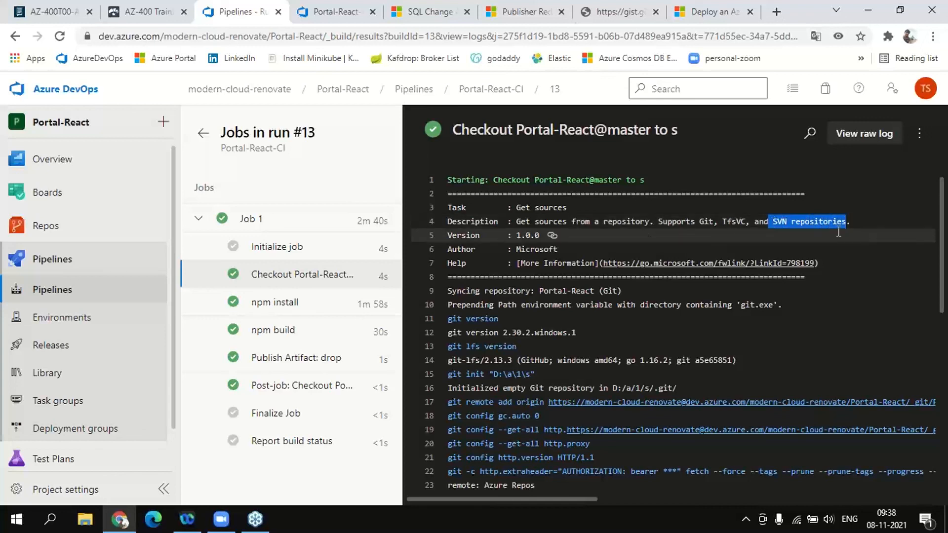
click(837, 232)
- Read through the Git commands in the checkout log, from git init and git remote add origin to the final checkout
scroll(747, 249, down, 3)
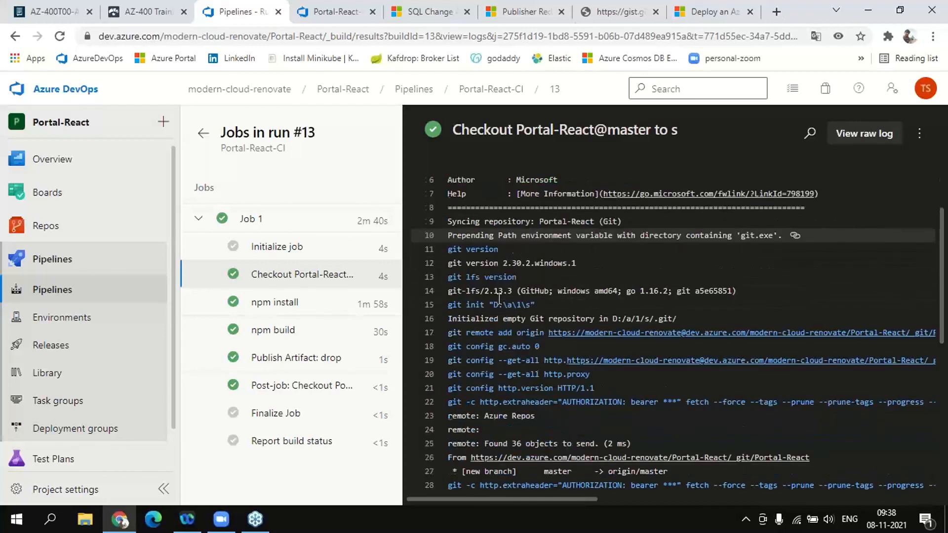
scroll(464, 227, up, 2)
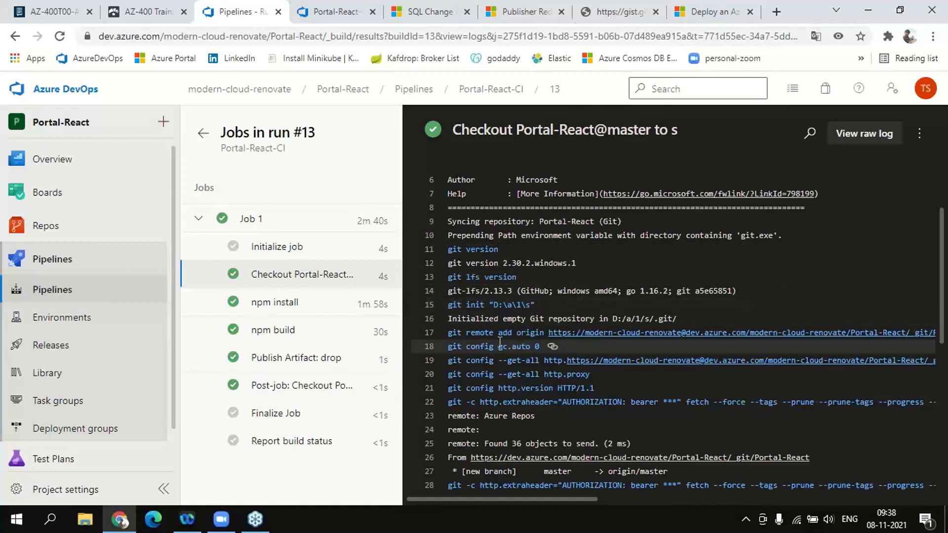
drag(459, 335, 560, 336)
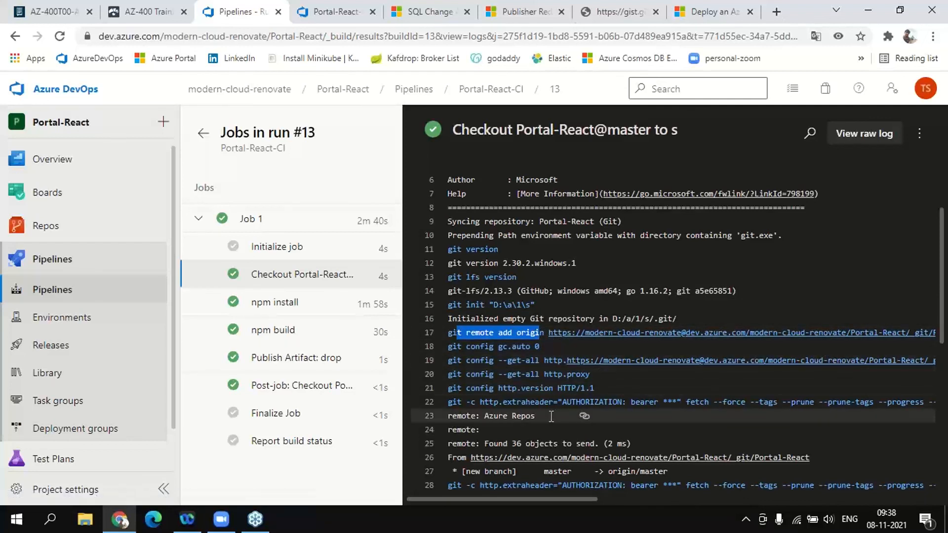
scroll(551, 416, down, 1)
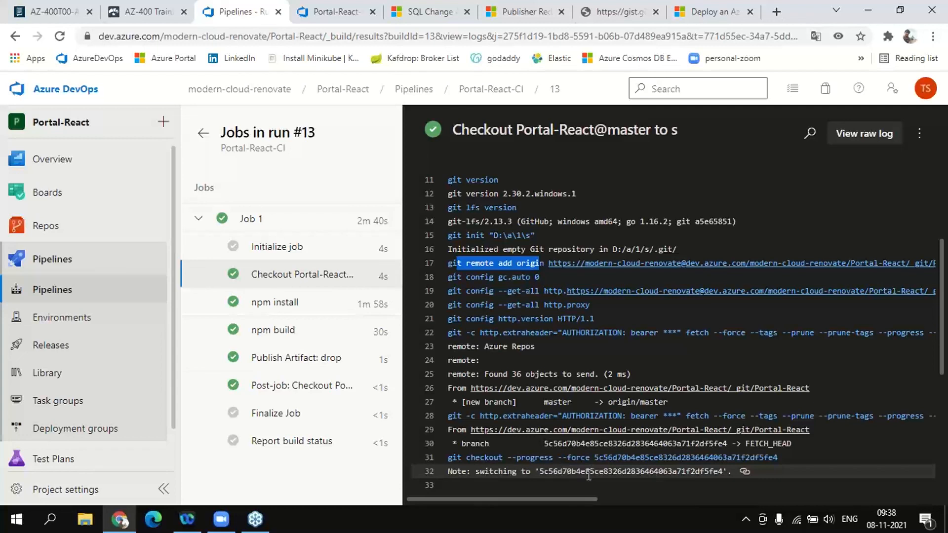
mouse_move(55, 228)
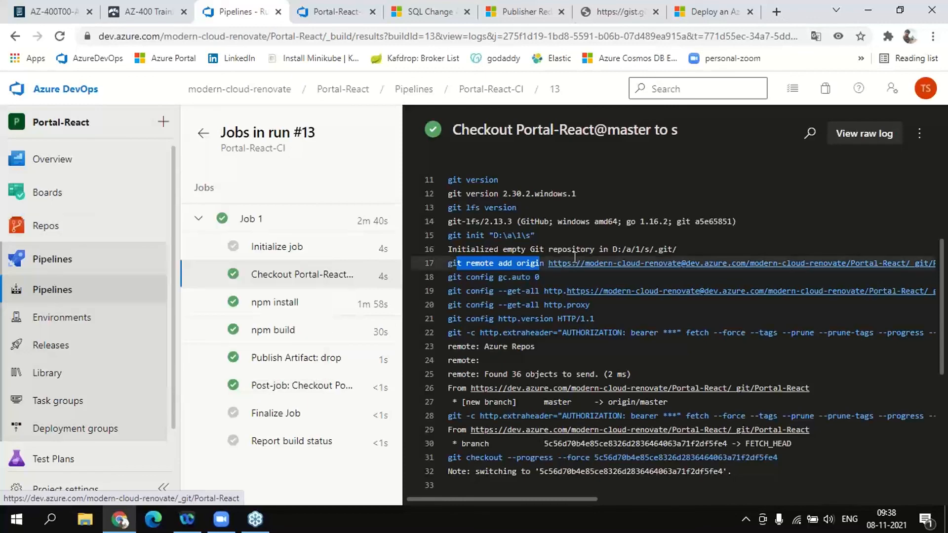
scroll(602, 353, down, 2)
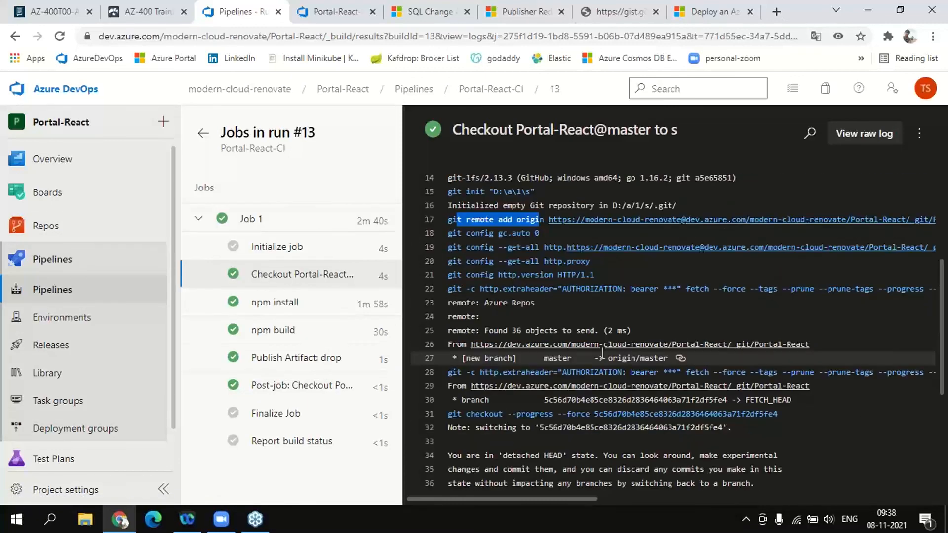
scroll(511, 395, down, 4)
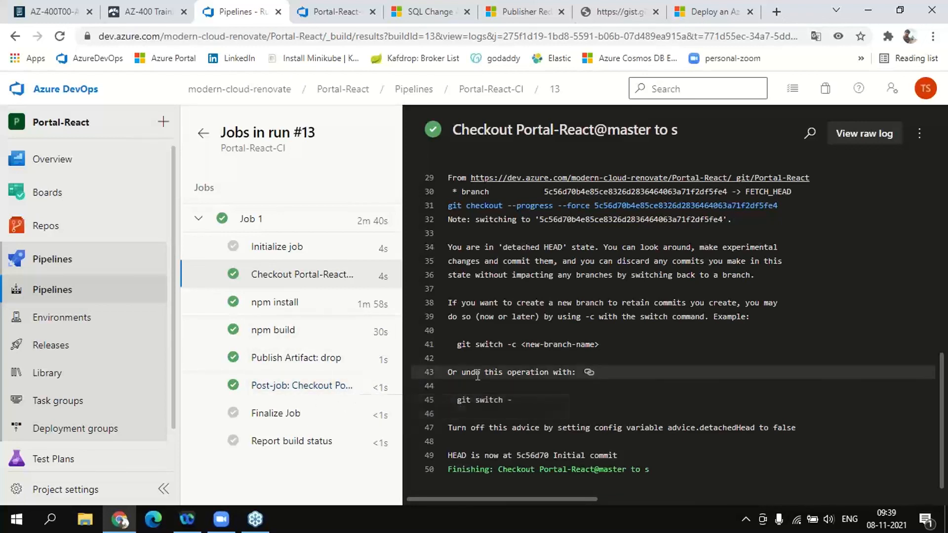
scroll(476, 374, up, 7)
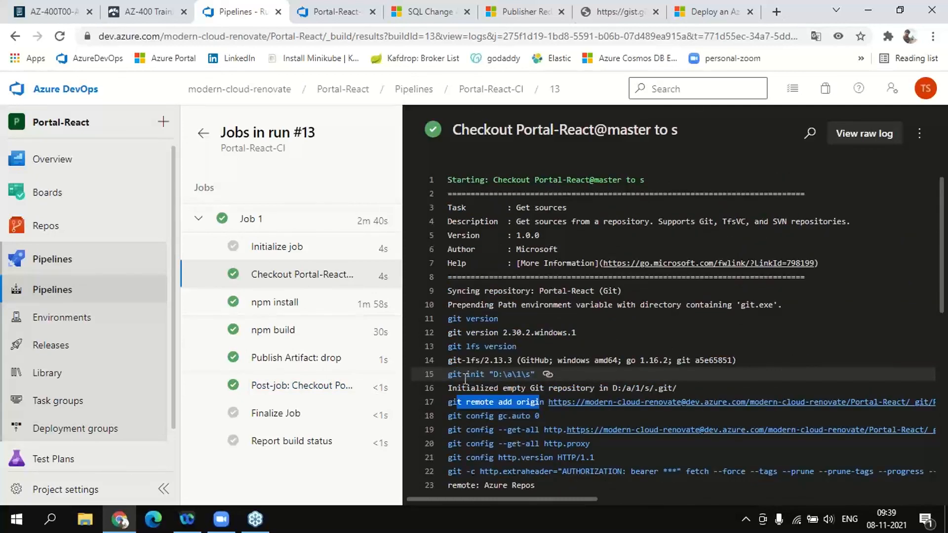
scroll(465, 379, down, 5)
scroll(465, 379, up, 5)
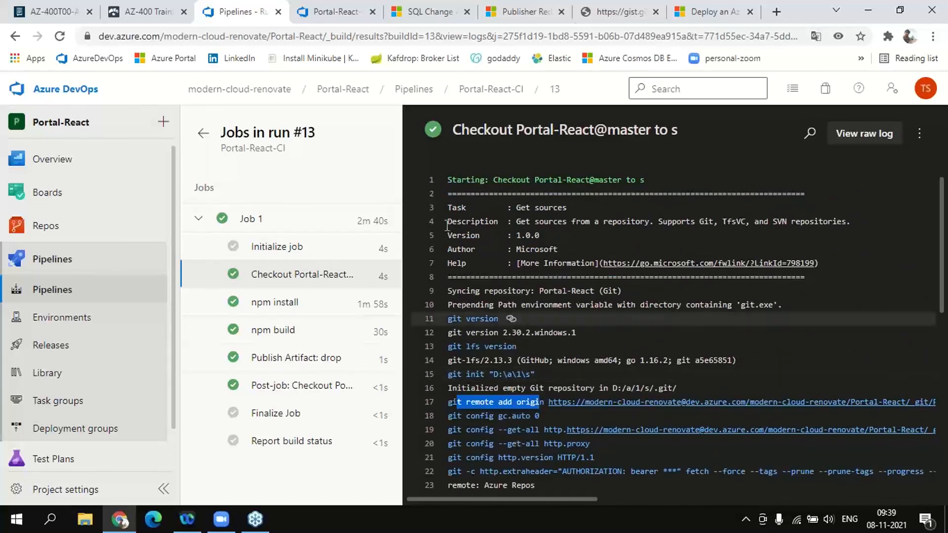